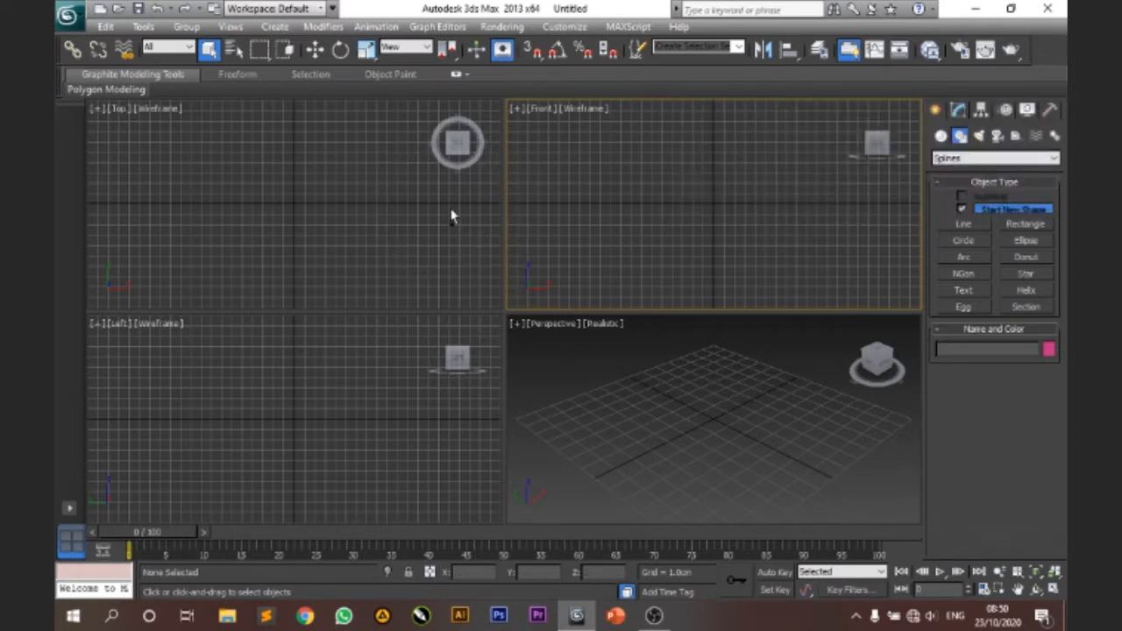
Maximize the Front viewport to fill the whole workspace.
{"action": "left_click", "coordinate": [690, 180]}
{"action": "left_click", "coordinate": [691, 185]}
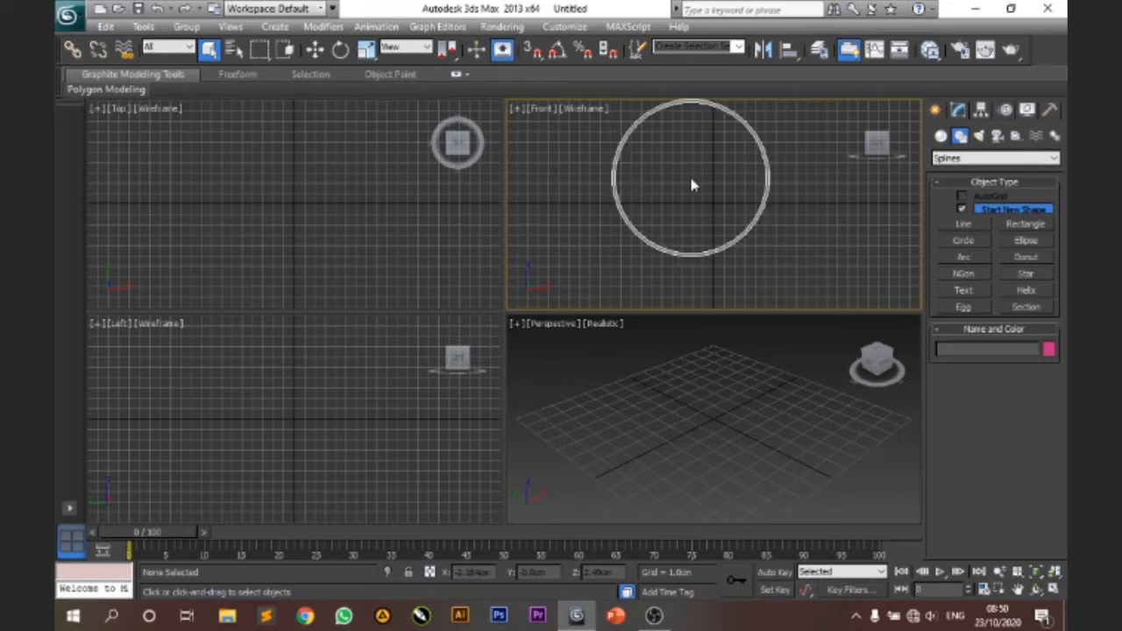
{"action": "left_click", "coordinate": [692, 185]}
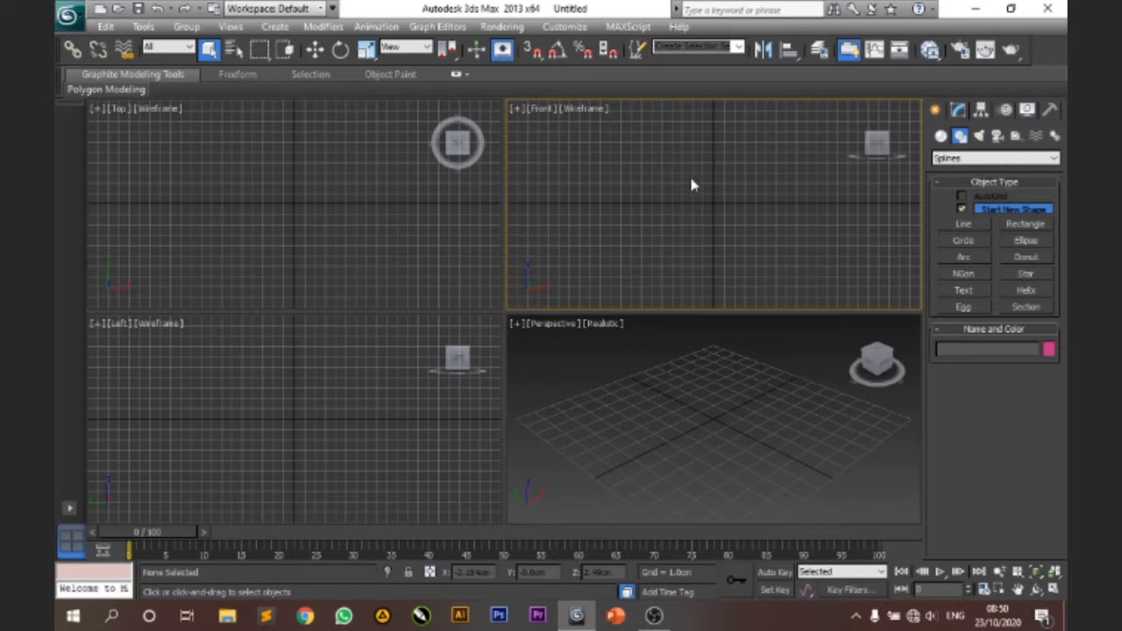
{"action": "left_click", "coordinate": [1055, 589]}
{"action": "left_click", "coordinate": [275, 208]}
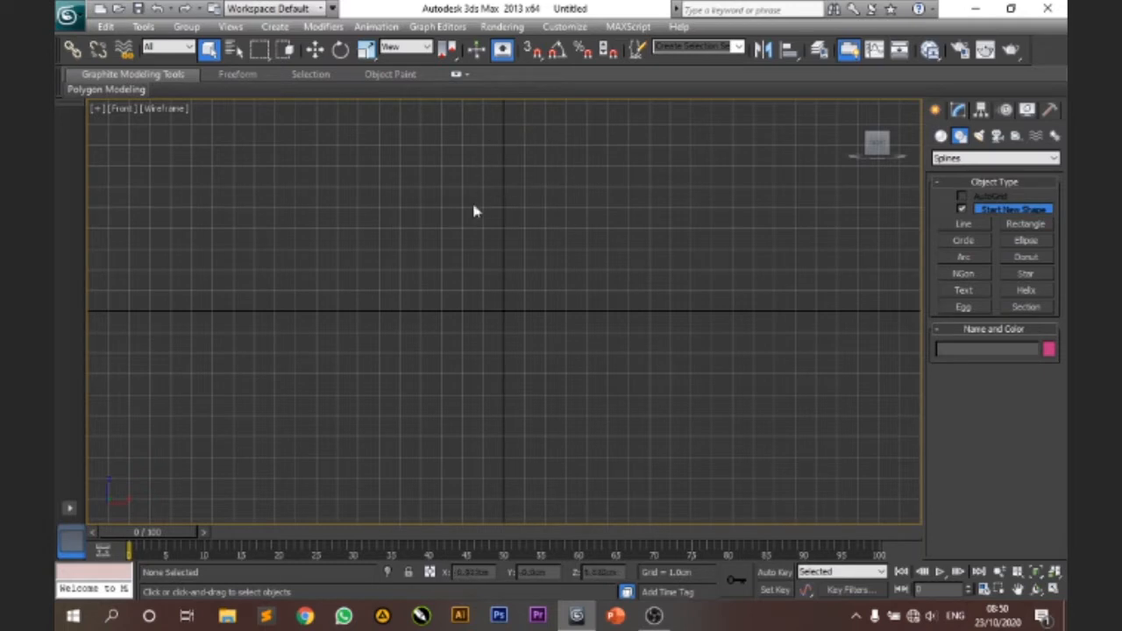
{"action": "left_click", "coordinate": [505, 317]}
{"action": "left_click", "coordinate": [505, 317]}
{"action": "key", "text": "ctrl"}
{"action": "key", "text": "ctrl"}
{"action": "key", "text": "ctrl"}
{"action": "key", "text": "ctrl"}
{"action": "key", "text": "ctrl"}
{"action": "key", "text": "ctrl"}
{"action": "left_click", "coordinate": [541, 238]}
{"action": "middle_click_drag", "start_coordinate": [528, 248], "coordinate": [535, 290]}
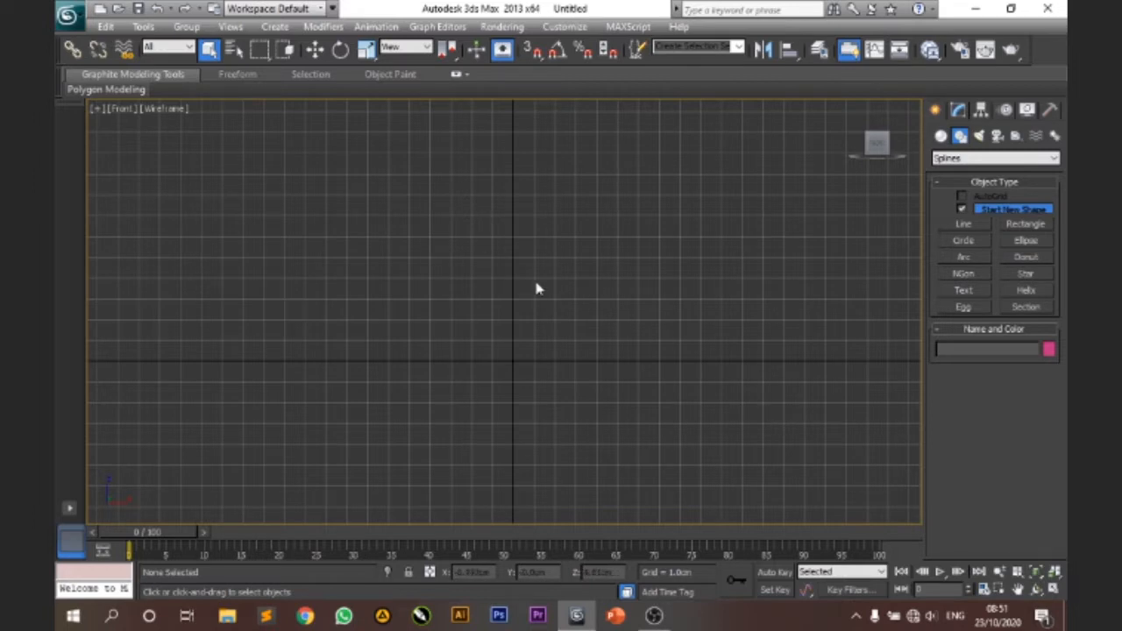
{"action": "left_click", "coordinate": [675, 294]}
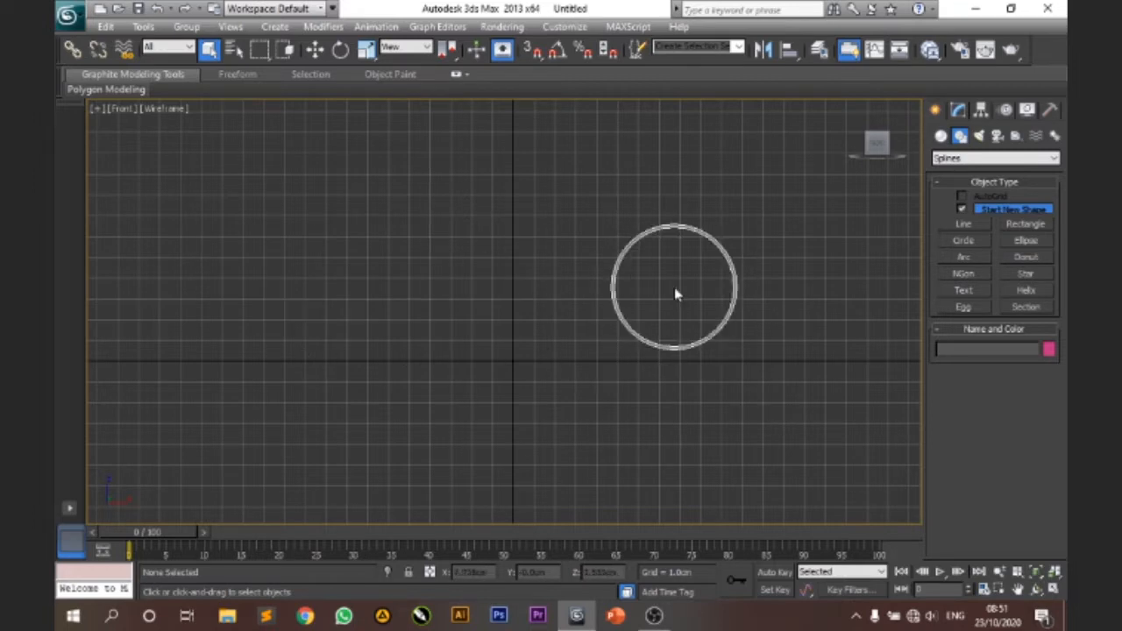
{"action": "left_click", "coordinate": [675, 294]}
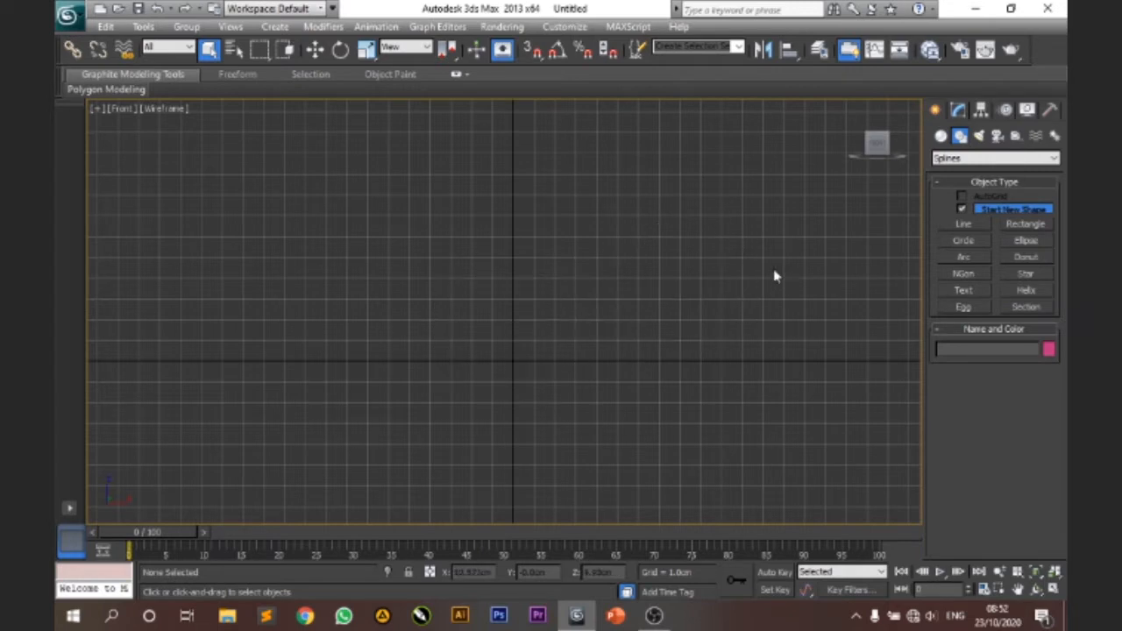
{"action": "left_click", "coordinate": [193, 278]}
{"action": "key", "text": "ctrl"}
{"action": "key", "text": "ctrl"}
{"action": "key", "text": "ctrl"}
{"action": "key", "text": "ctrl"}
{"action": "key", "text": "ctrl"}
{"action": "key", "text": "ctrl"}
{"action": "key", "text": "ctrl"}
{"action": "key", "text": "ctrl"}
{"action": "key", "text": "ctrl"}
{"action": "key", "text": "ctrl"}
Start a Line spline along the vertical axis down to the origin, adding a base about 1.9 cm wide and the stem's outer side.
{"action": "left_click", "coordinate": [962, 226]}
{"action": "scroll", "coordinate": [517, 335], "scroll_direction": "up", "scroll_amount": 3}
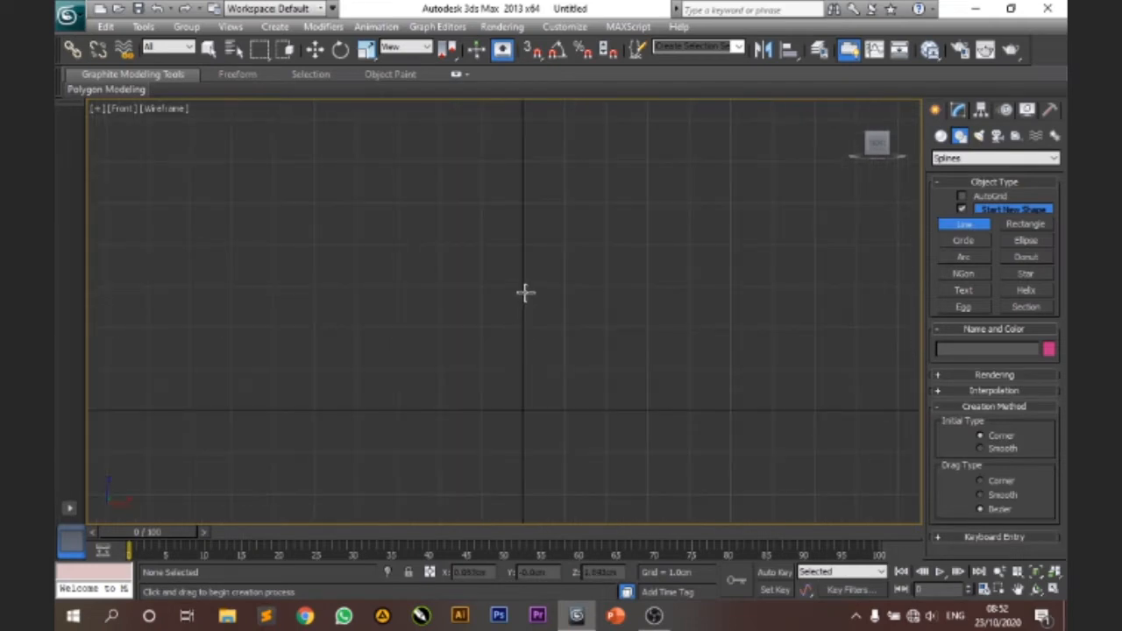
{"action": "left_click", "coordinate": [521, 246]}
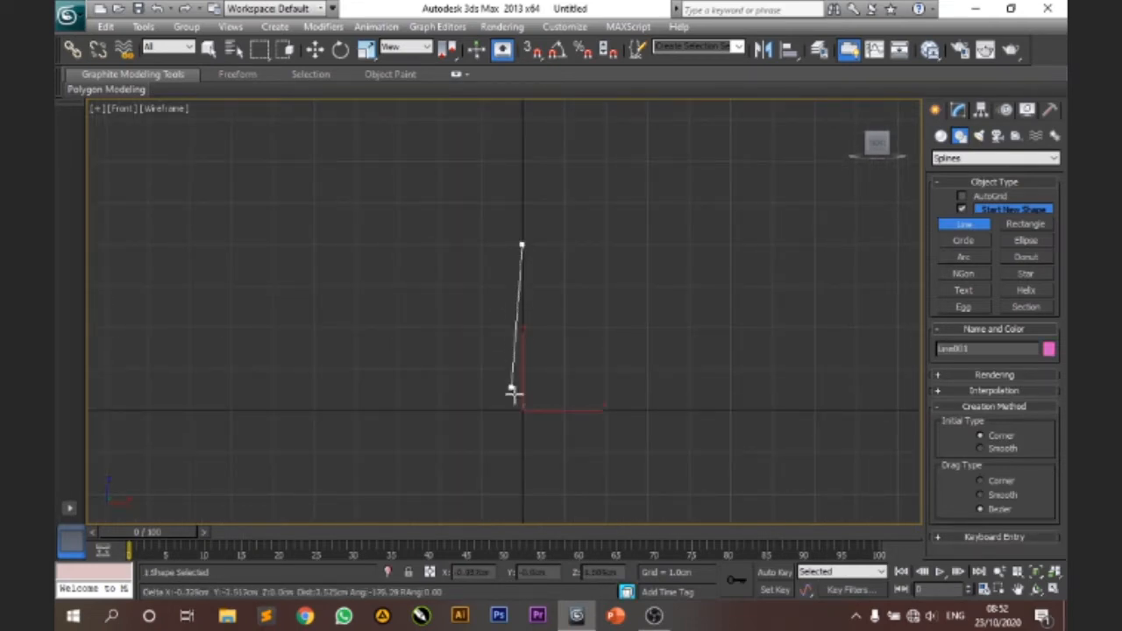
{"action": "left_click", "coordinate": [521, 407]}
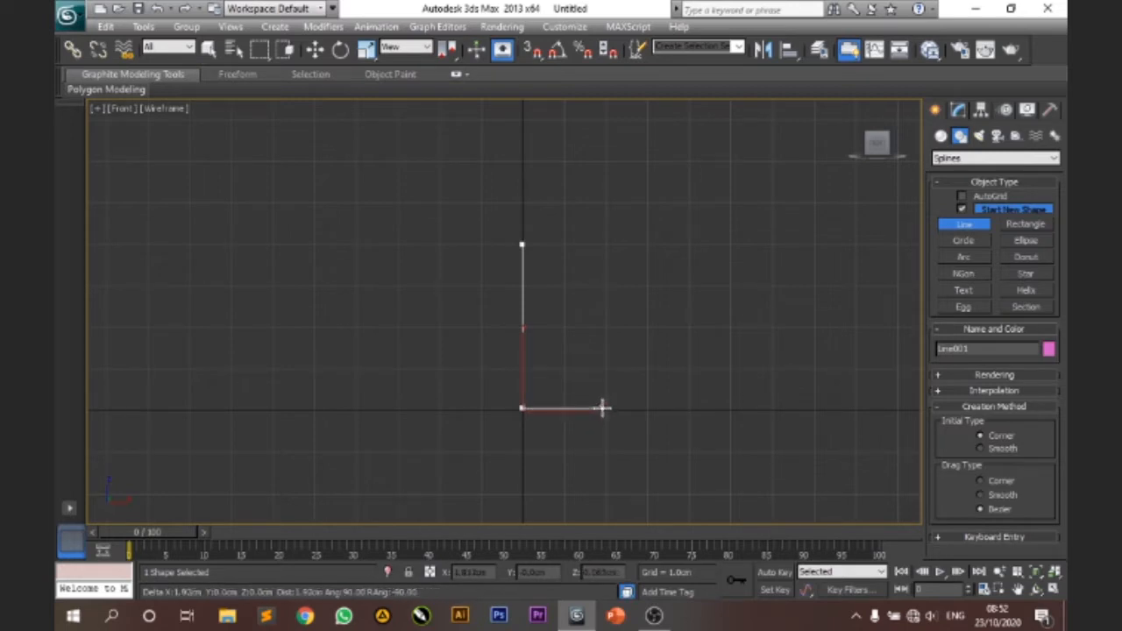
{"action": "left_click", "coordinate": [602, 408]}
{"action": "left_click", "coordinate": [546, 398]}
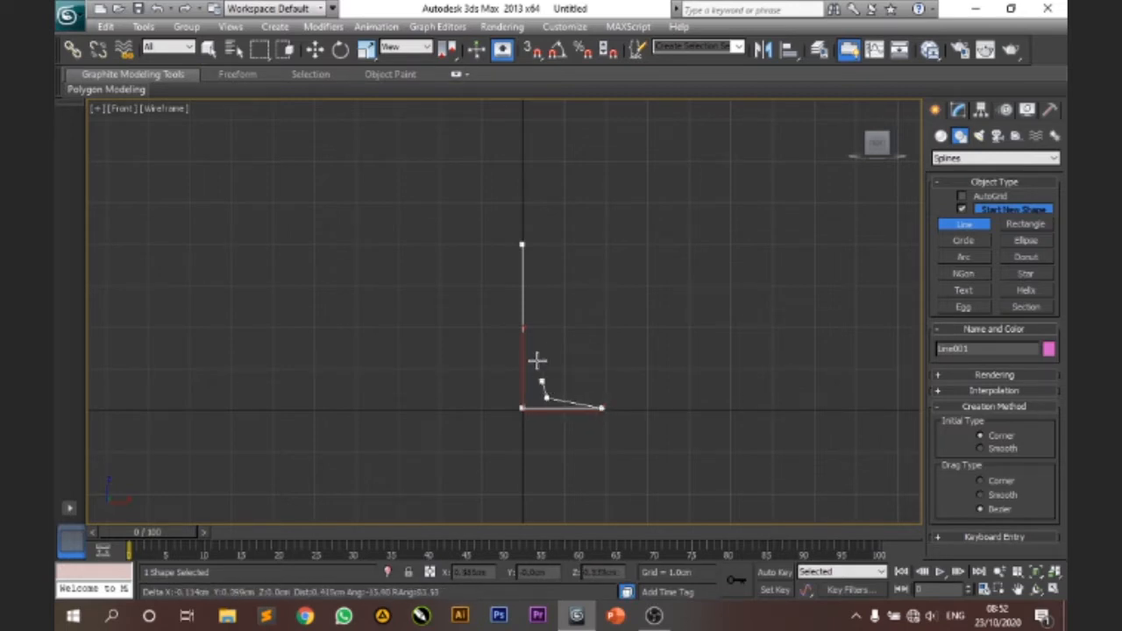
{"action": "left_click", "coordinate": [536, 251]}
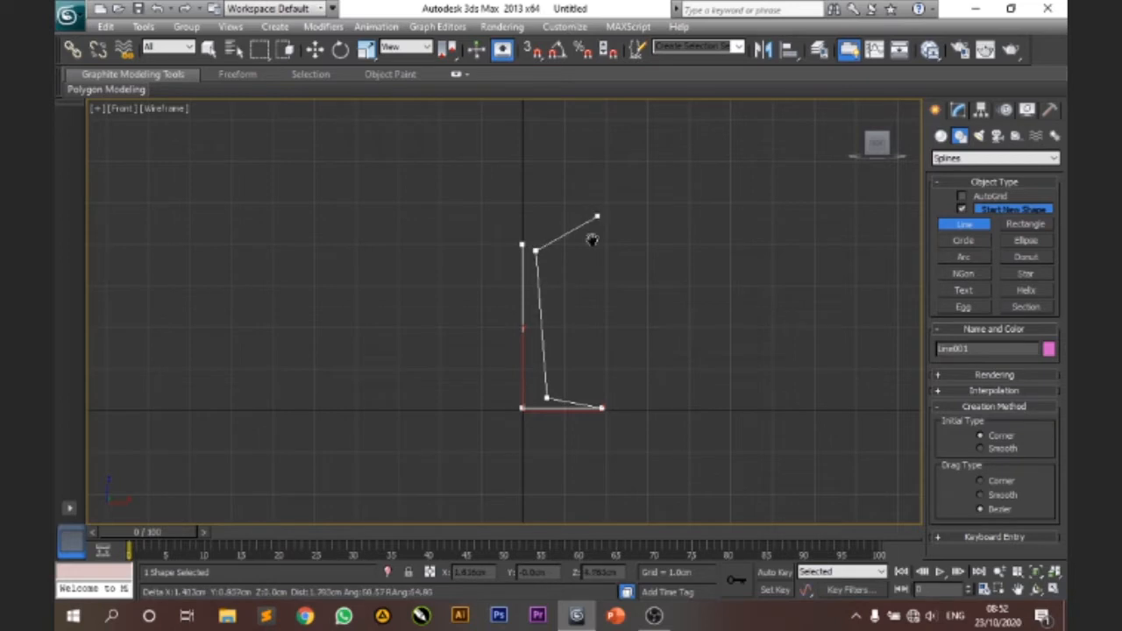
Continue the line out to the bowl's bend and rim, return along the inner wall, and close the spline at its start point.
{"action": "middle_click_drag", "start_coordinate": [596, 220], "coordinate": [568, 327]}
{"action": "left_click", "coordinate": [574, 313]}
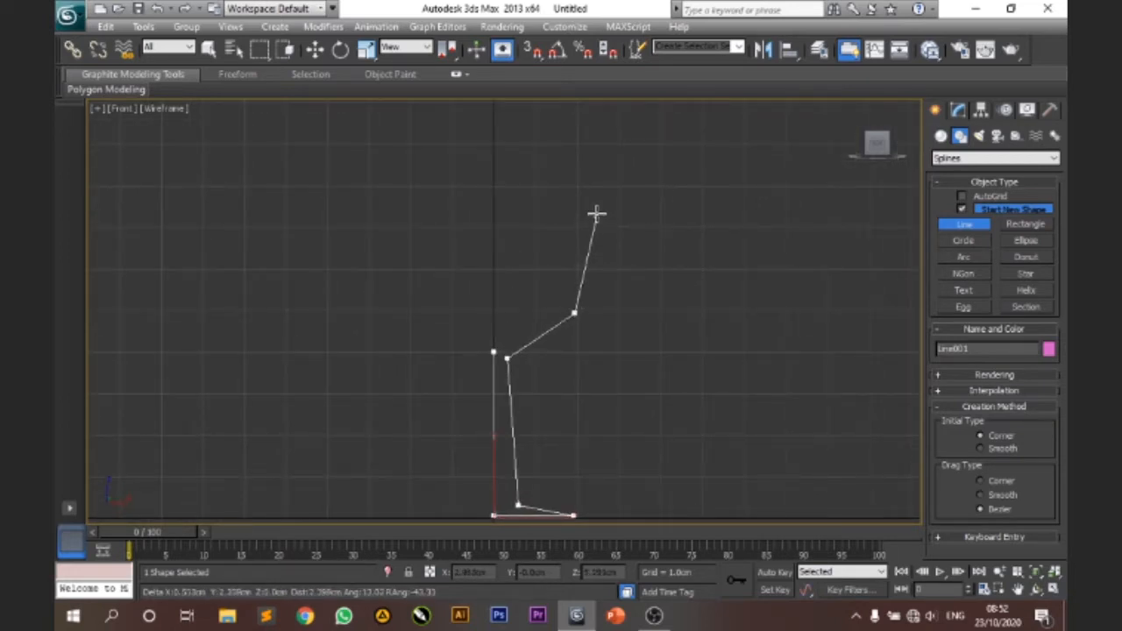
{"action": "left_click", "coordinate": [592, 204]}
{"action": "left_click", "coordinate": [561, 296]}
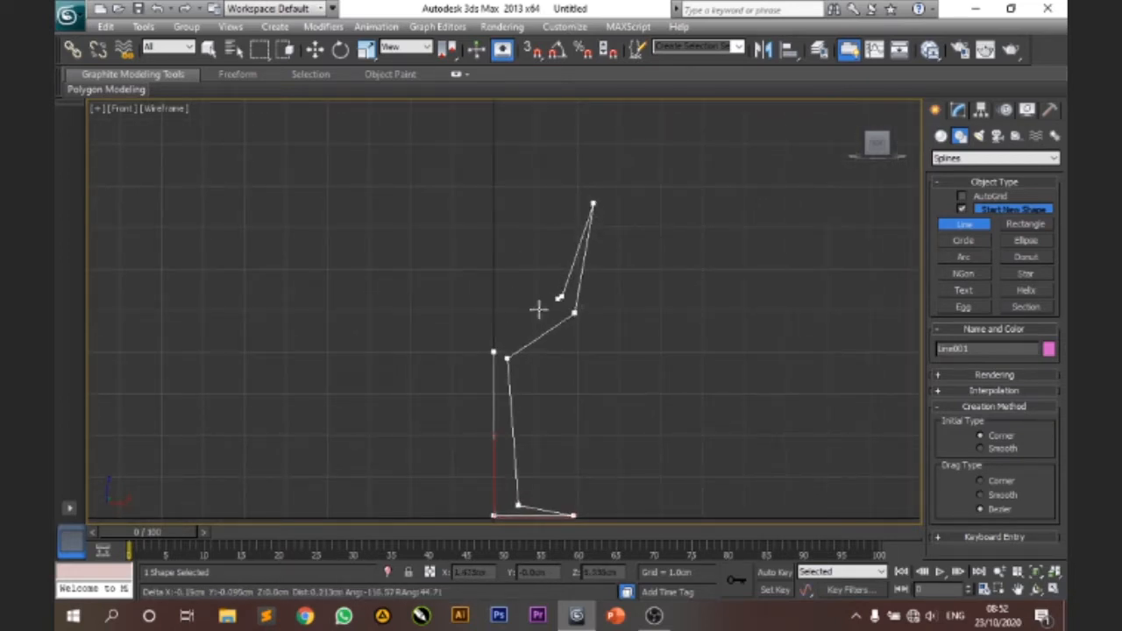
{"action": "left_click", "coordinate": [493, 350]}
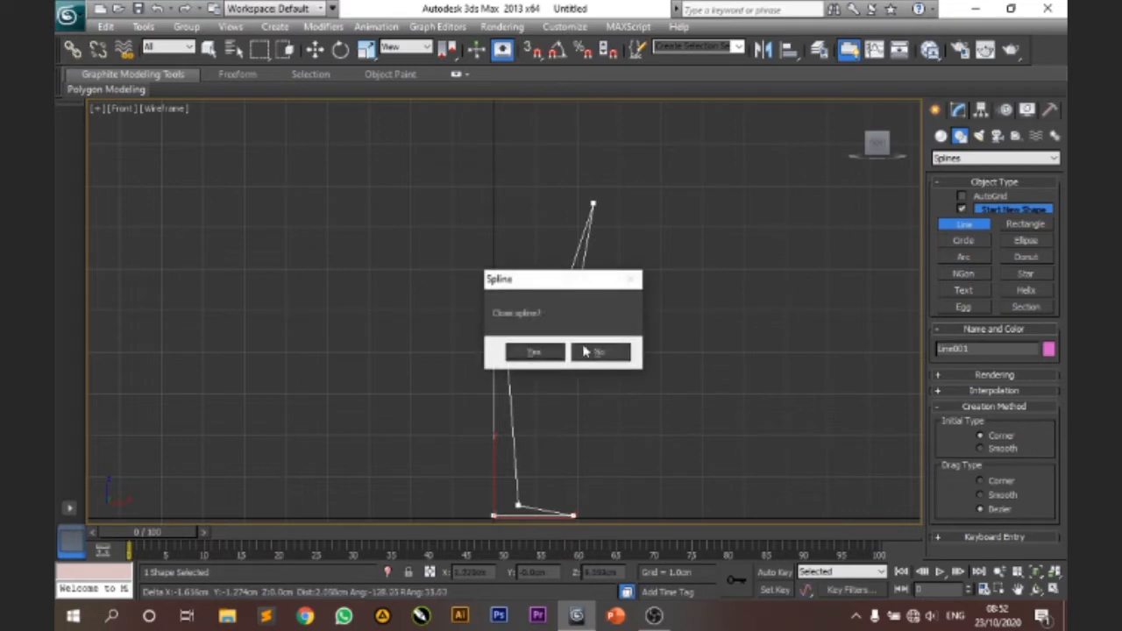
{"action": "left_click", "coordinate": [529, 350]}
{"action": "middle_click_drag", "start_coordinate": [559, 308], "coordinate": [532, 258]}
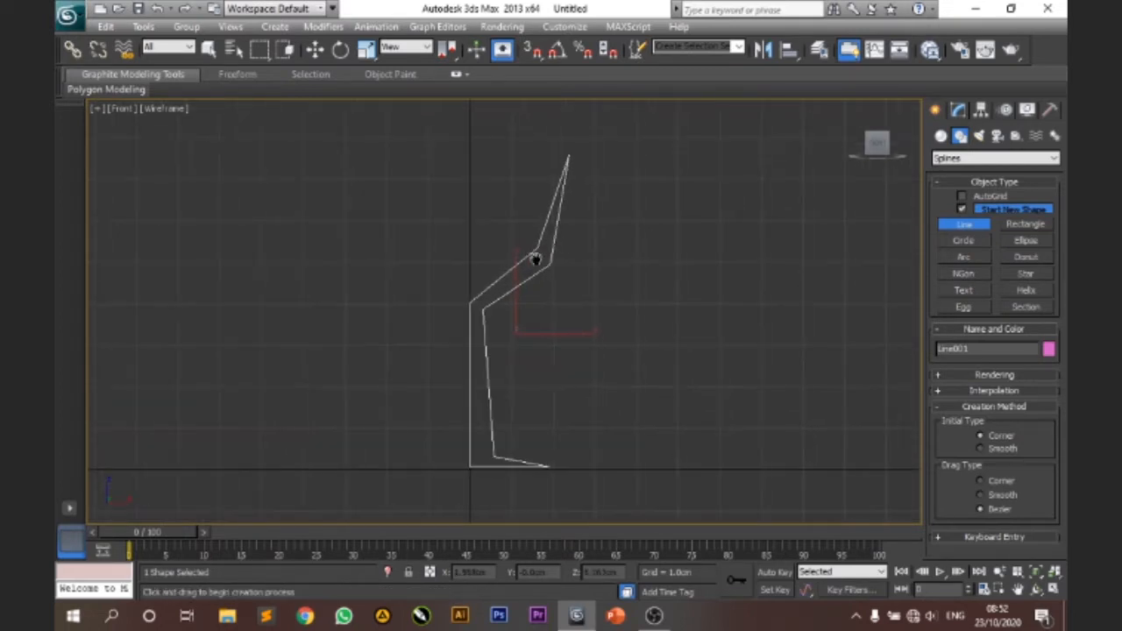
At vertex level, move the inner vertex of the bowl's bend closer to the outer one to thin the wall.
{"action": "left_click", "coordinate": [958, 113]}
{"action": "left_click", "coordinate": [940, 175]}
{"action": "left_click", "coordinate": [968, 187]}
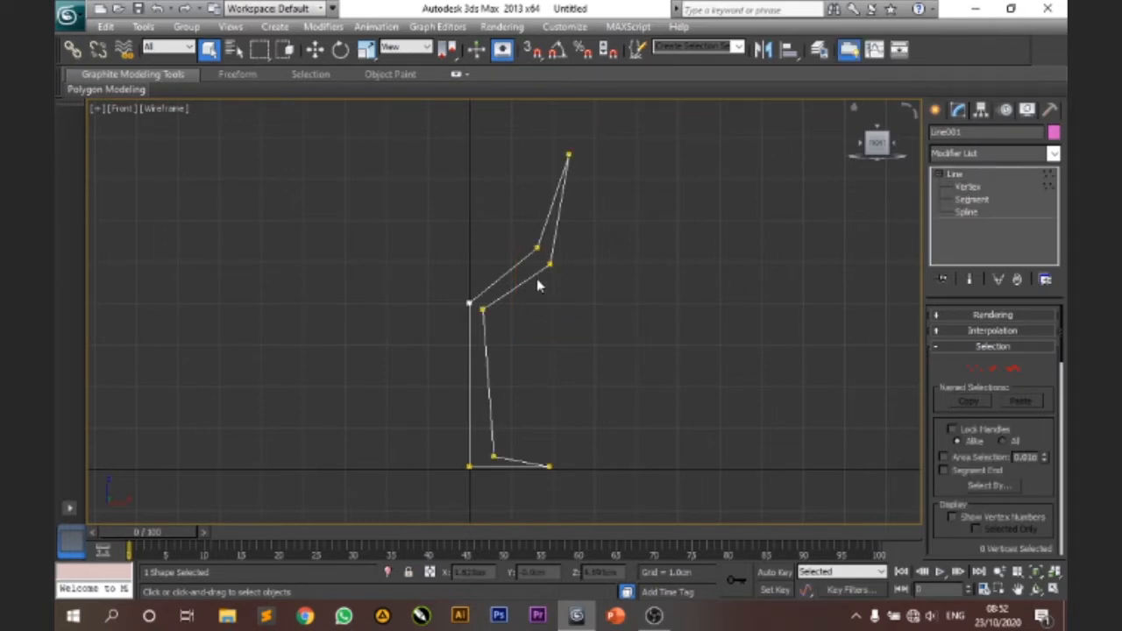
{"action": "left_click", "coordinate": [536, 248]}
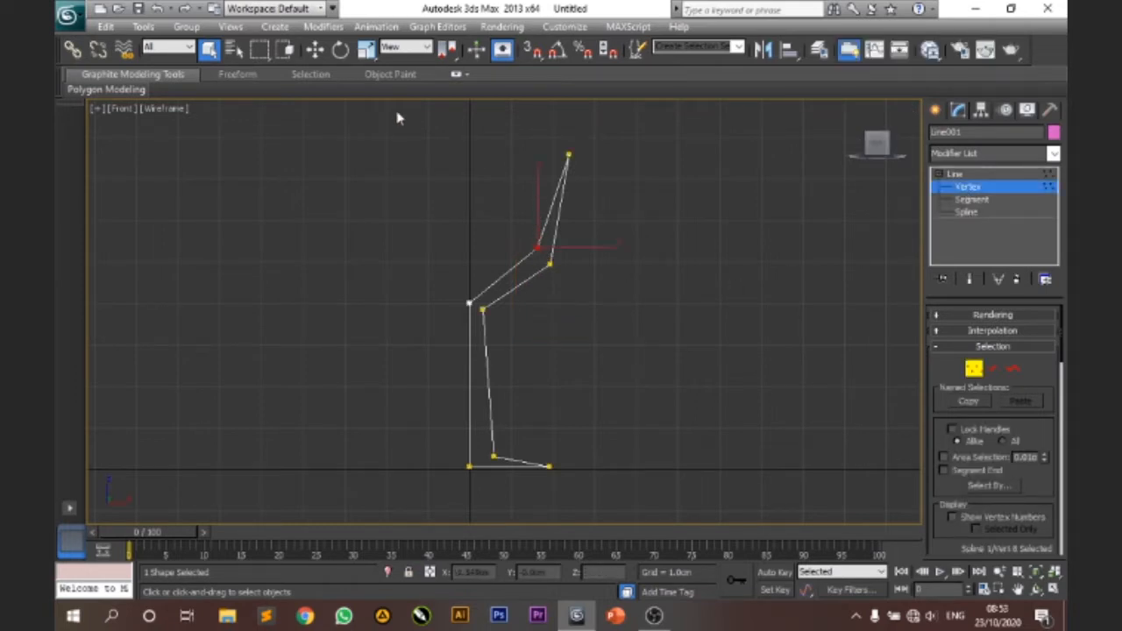
{"action": "left_click", "coordinate": [315, 50]}
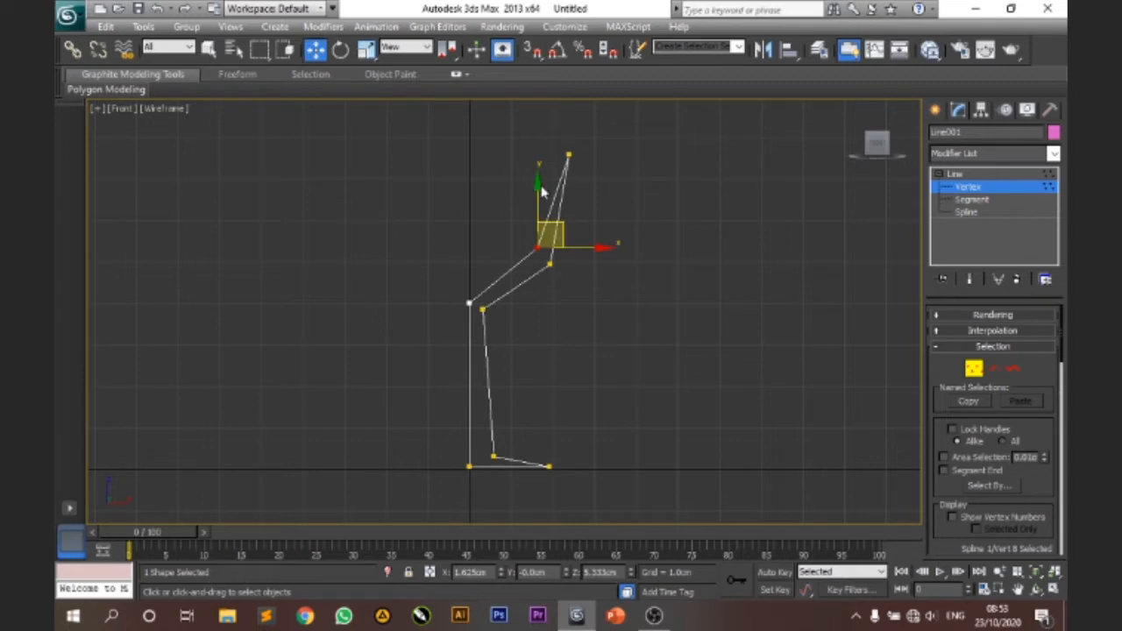
{"action": "left_click_drag", "start_coordinate": [537, 185], "coordinate": [537, 197]}
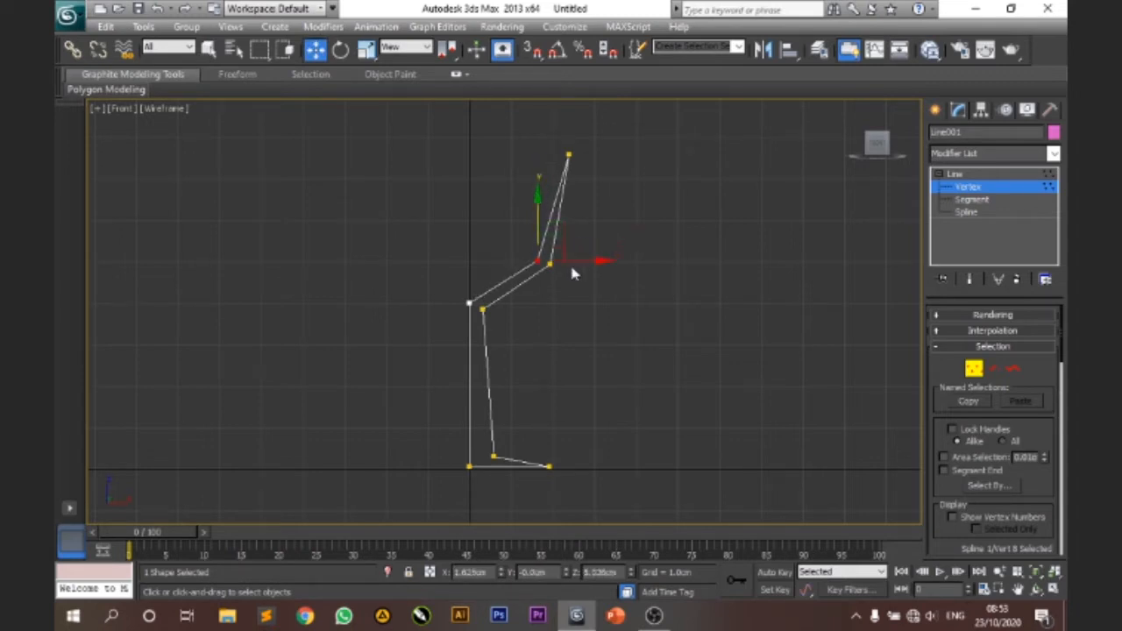
{"action": "left_click_drag", "start_coordinate": [585, 260], "coordinate": [591, 258]}
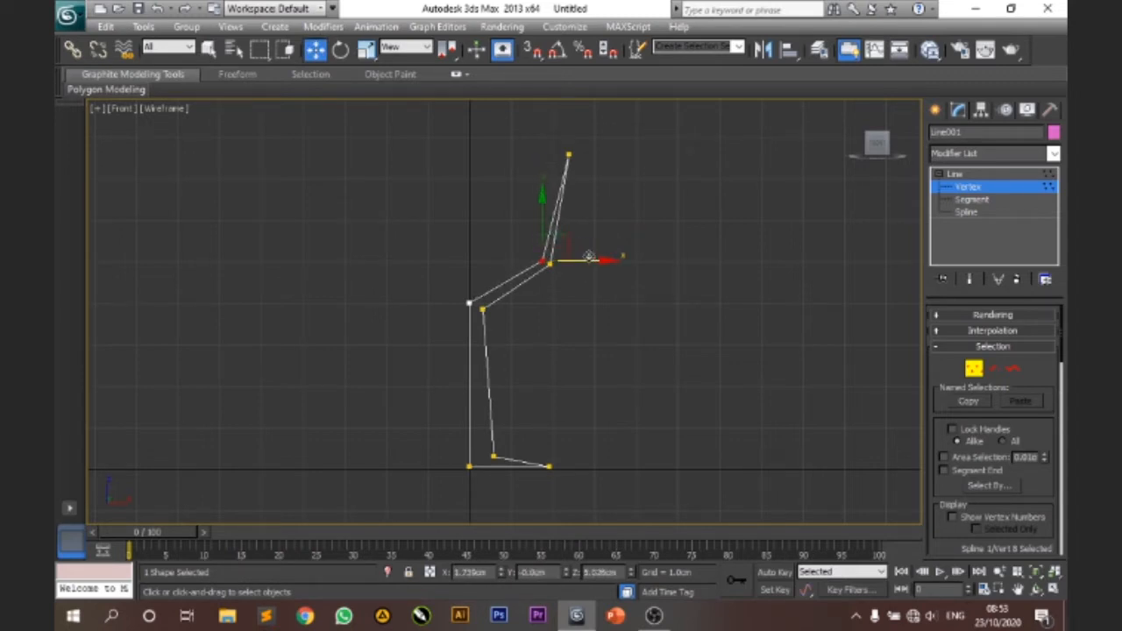
{"action": "scroll", "coordinate": [587, 256], "scroll_direction": "up", "scroll_amount": 2}
{"action": "left_click_drag", "start_coordinate": [558, 179], "coordinate": [558, 171]}
Narrow the stem by moving its lower and upper outer vertices horizontally toward the vertical axis.
{"action": "middle_click_drag", "start_coordinate": [499, 396], "coordinate": [476, 342]}
{"action": "left_click", "coordinate": [467, 463]}
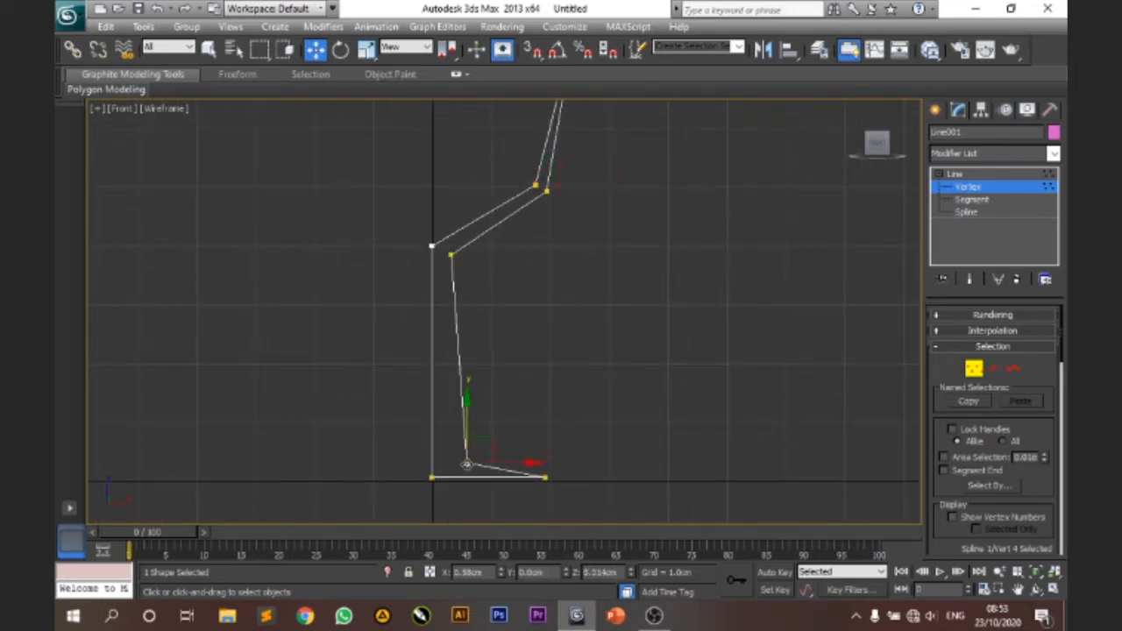
{"action": "left_click_drag", "start_coordinate": [510, 462], "coordinate": [487, 462]}
{"action": "left_click", "coordinate": [450, 255]}
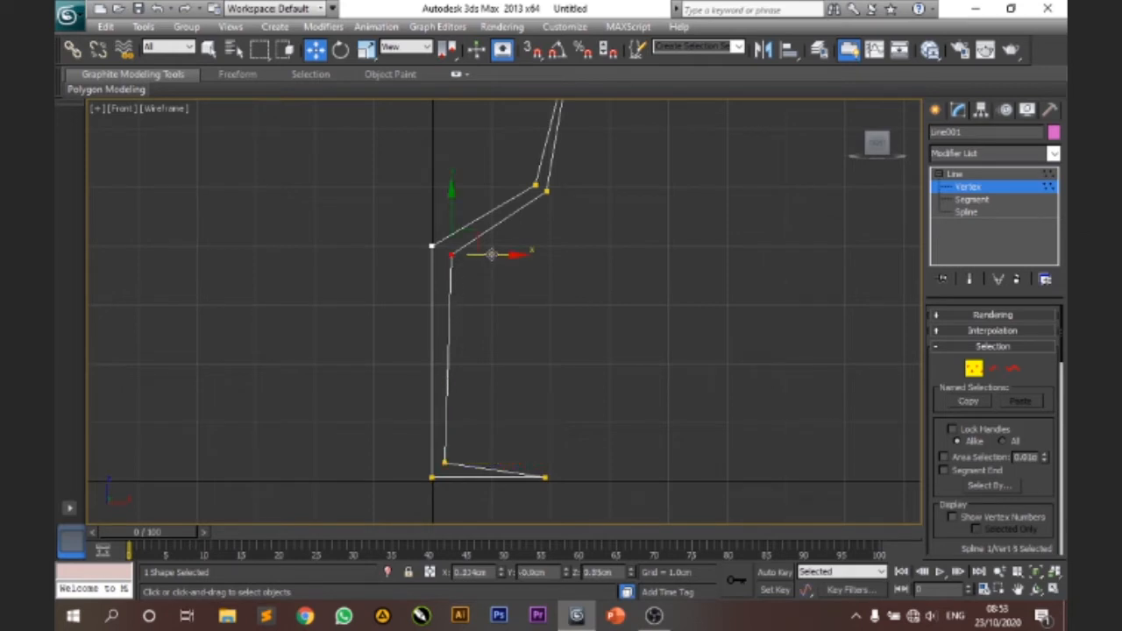
{"action": "left_click_drag", "start_coordinate": [489, 254], "coordinate": [479, 253]}
{"action": "middle_click_drag", "start_coordinate": [506, 298], "coordinate": [486, 326]}
{"action": "scroll", "coordinate": [489, 307], "scroll_direction": "down", "scroll_amount": 2}
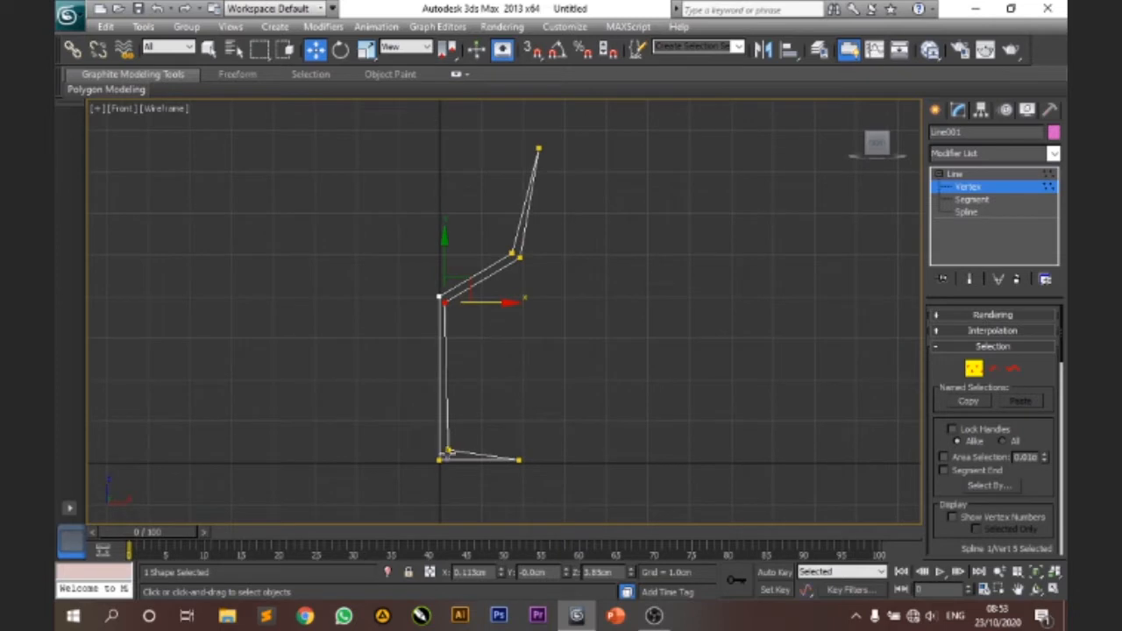
Raise the outer vertex where the stem meets the base slightly and fine-tune the stem's upper outer vertex horizontally.
{"action": "left_click", "coordinate": [448, 451]}
{"action": "left_click_drag", "start_coordinate": [450, 389], "coordinate": [449, 384]}
{"action": "left_click", "coordinate": [473, 332]}
{"action": "scroll", "coordinate": [443, 305], "scroll_direction": "up", "scroll_amount": 2}
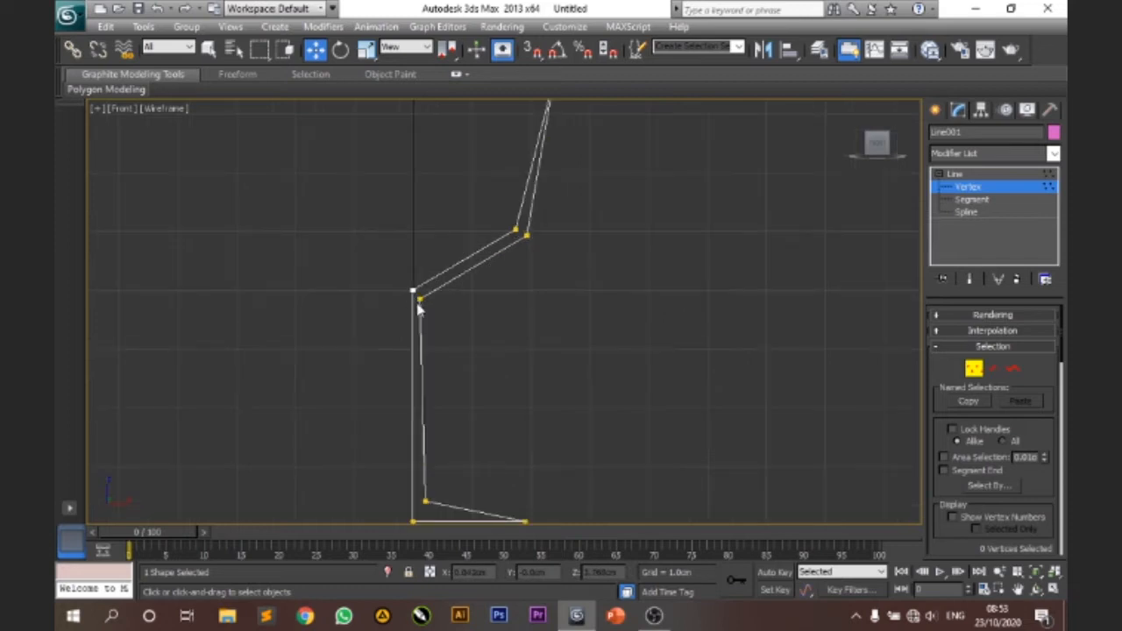
{"action": "left_click", "coordinate": [419, 299]}
{"action": "middle_click_drag", "start_coordinate": [478, 312], "coordinate": [517, 322]}
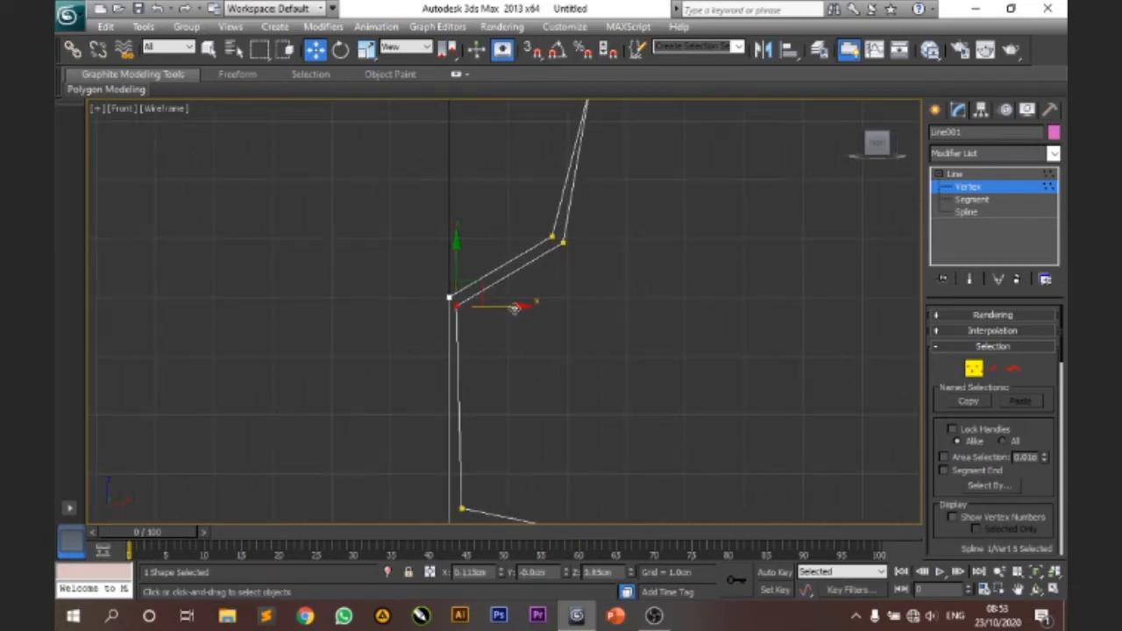
{"action": "left_click_drag", "start_coordinate": [517, 308], "coordinate": [516, 308]}
{"action": "scroll", "coordinate": [536, 333], "scroll_direction": "down", "scroll_amount": 2}
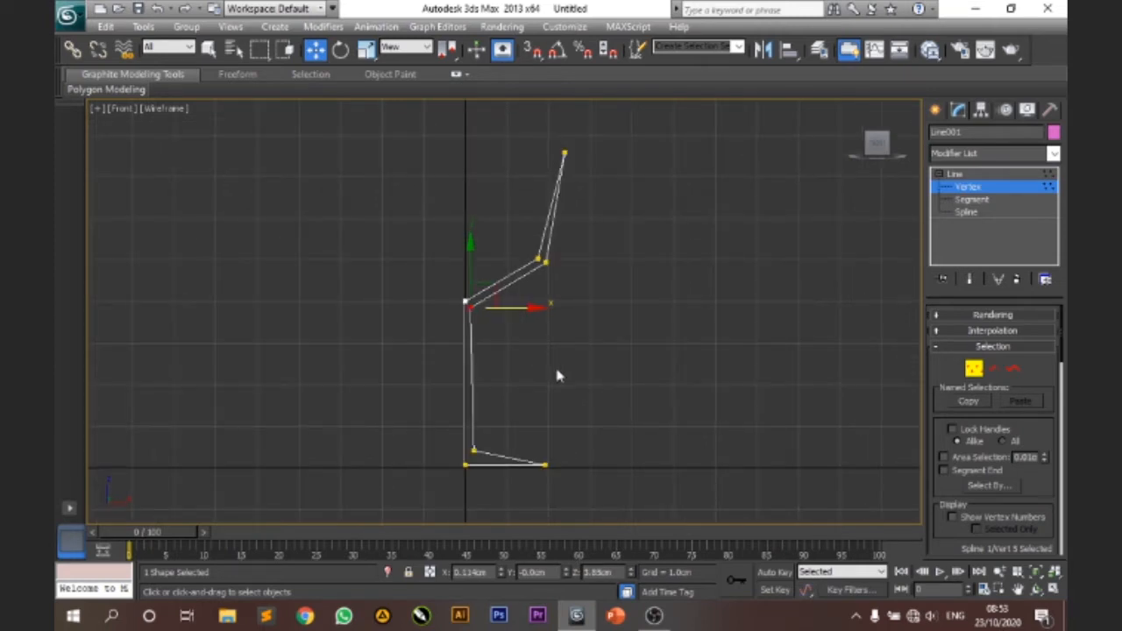
Lower both vertices where the stem meets the bowl by about 0.2 cm.
{"action": "left_click_drag", "start_coordinate": [429, 278], "coordinate": [491, 343]}
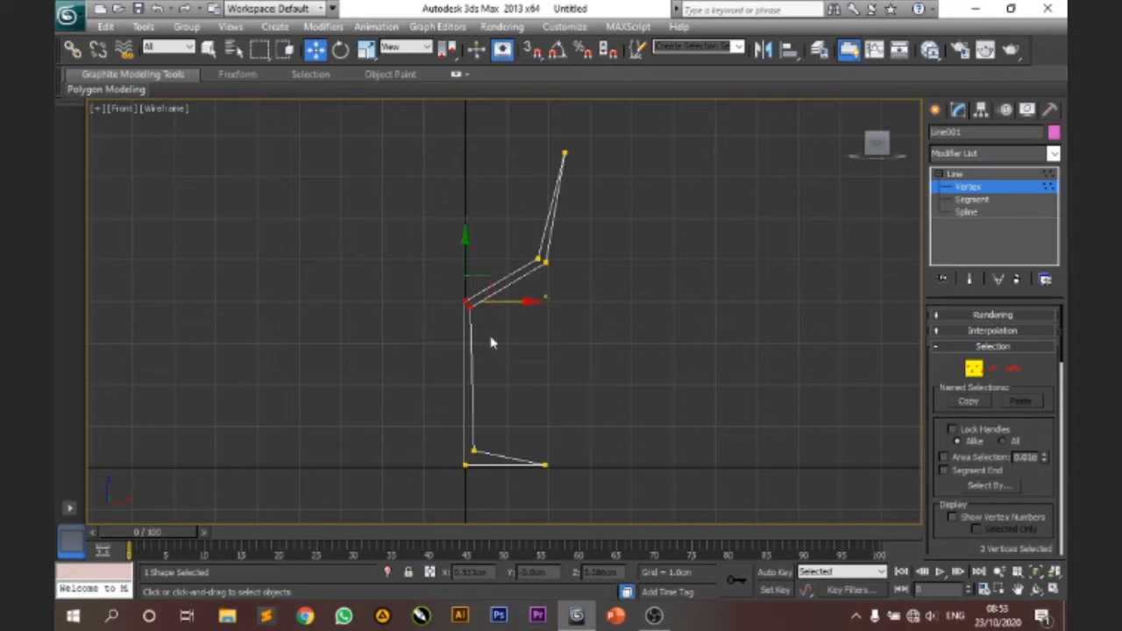
{"action": "left_click_drag", "start_coordinate": [464, 244], "coordinate": [464, 255]}
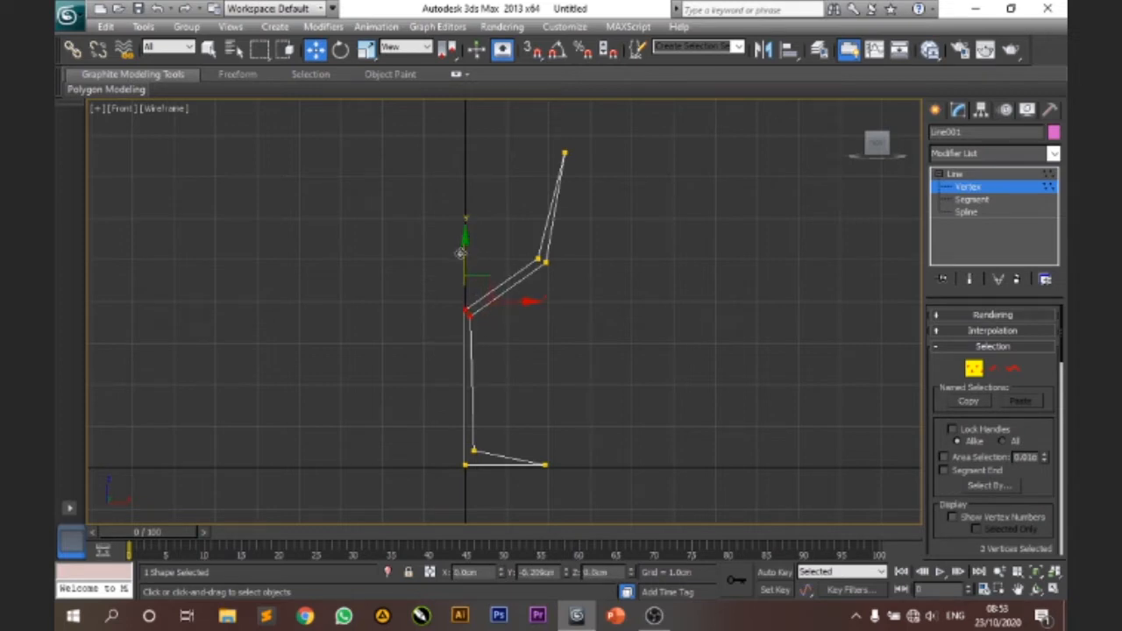
{"action": "left_click", "coordinate": [528, 404]}
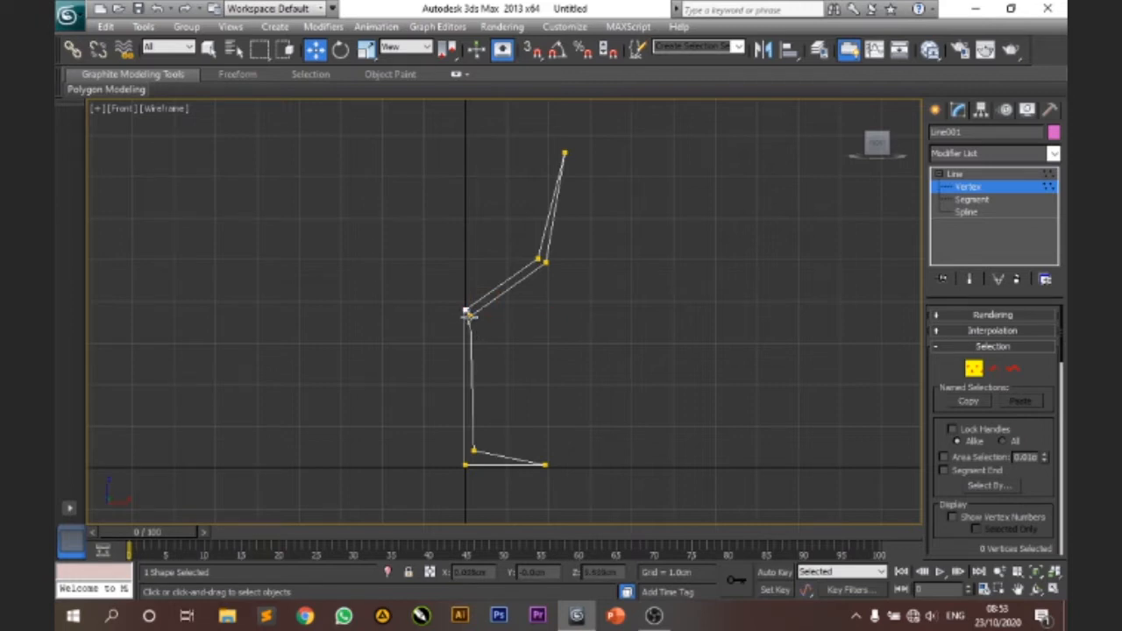
{"action": "left_click", "coordinate": [466, 313]}
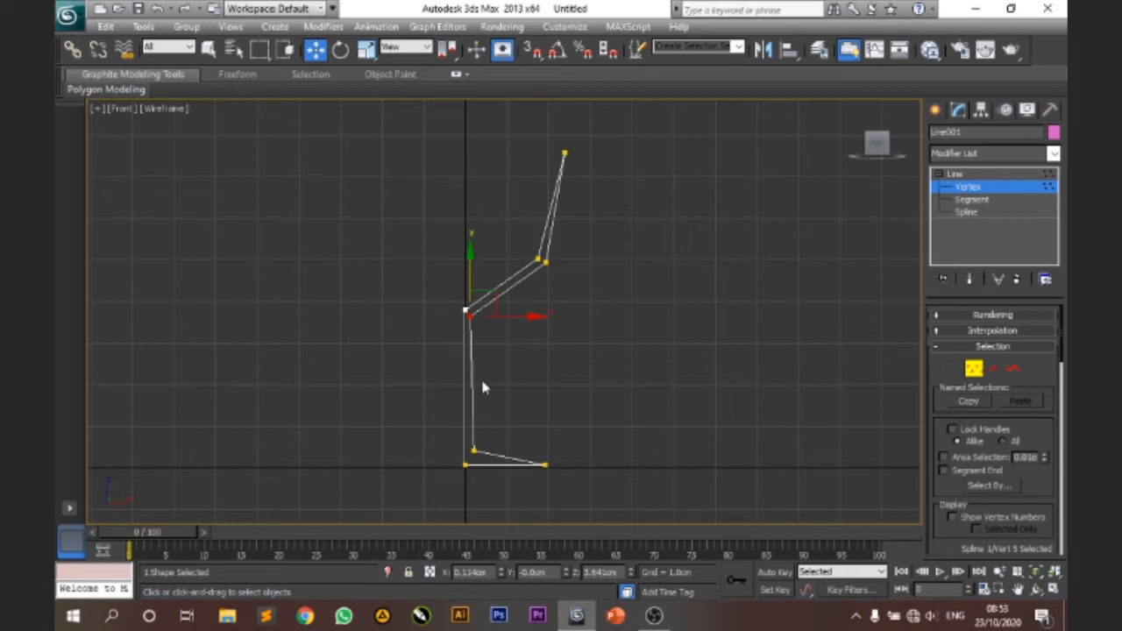
{"action": "middle_click_drag", "start_coordinate": [495, 421], "coordinate": [570, 405]}
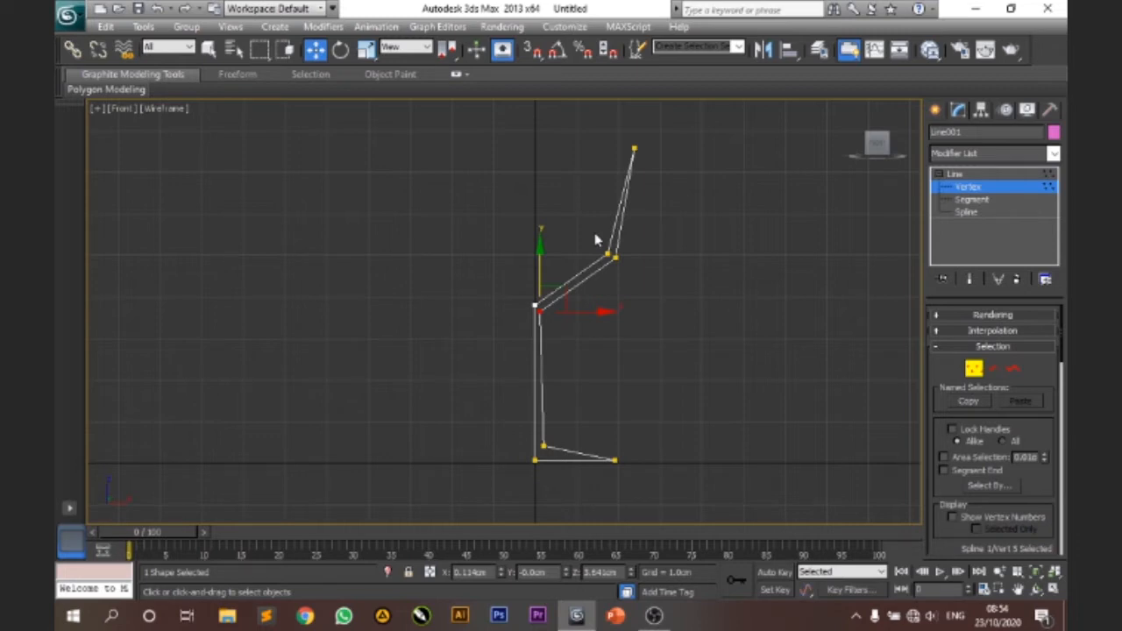
Fillet both vertices at the bowl's bend, as well as the outer vertex where the stem meets the bowl.
{"action": "left_click_drag", "start_coordinate": [600, 242], "coordinate": [644, 282]}
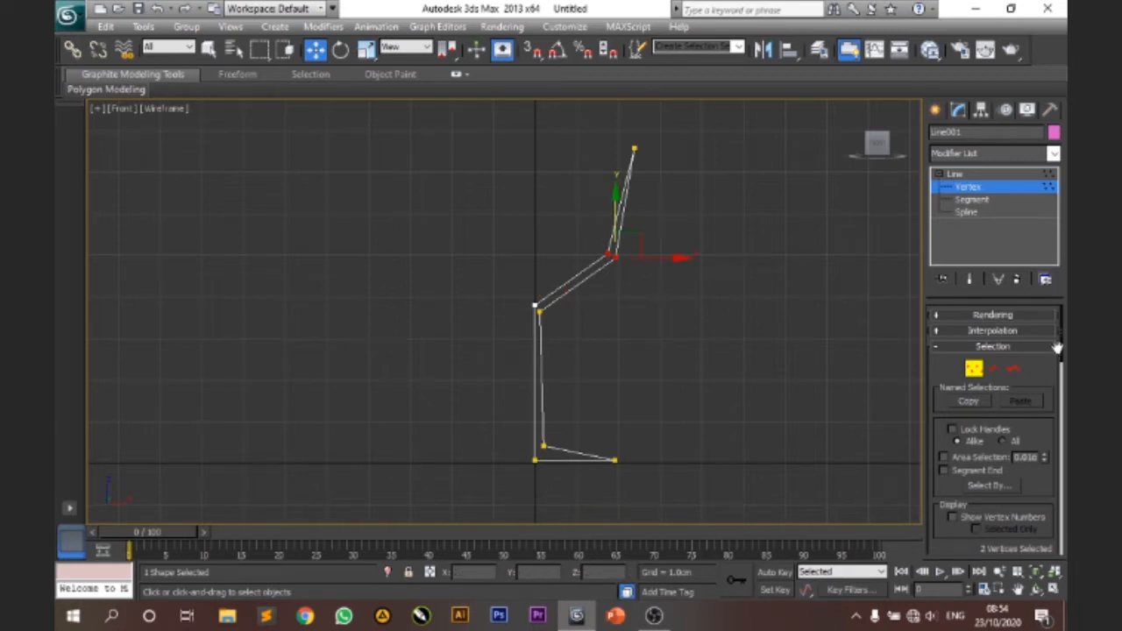
{"action": "left_click_drag", "start_coordinate": [1062, 349], "coordinate": [1064, 485]}
{"action": "left_click_drag", "start_coordinate": [1048, 405], "coordinate": [1048, 396]}
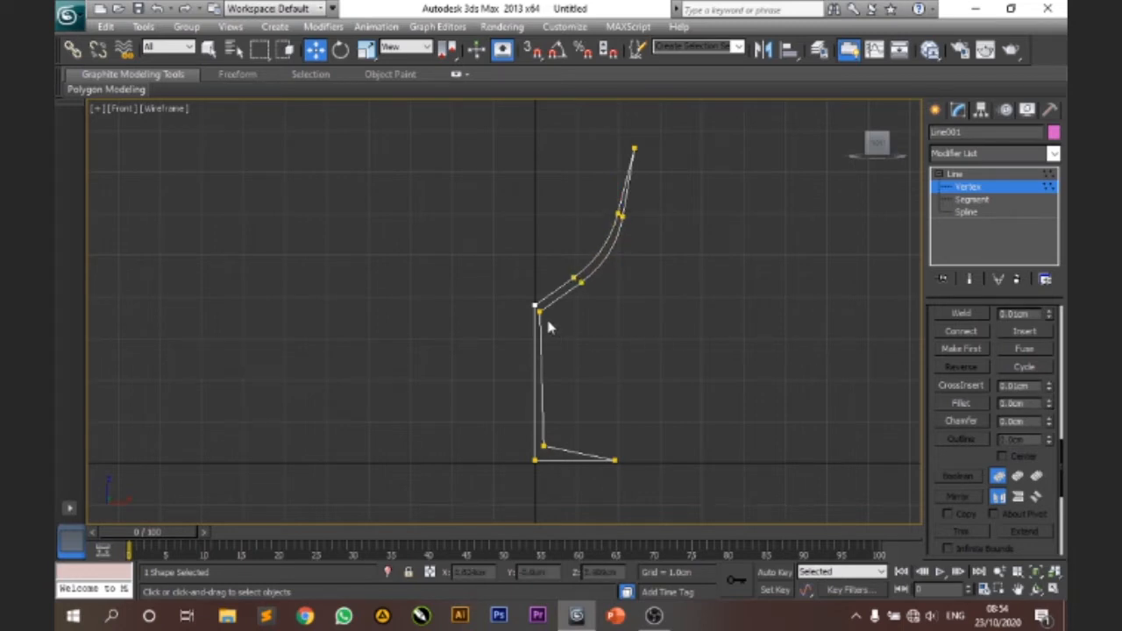
{"action": "left_click", "coordinate": [539, 311]}
{"action": "left_click_drag", "start_coordinate": [1051, 403], "coordinate": [1051, 389]}
Move the rim vertex slightly toward the axis and round it with a fillet.
{"action": "left_click", "coordinate": [635, 149]}
{"action": "left_click_drag", "start_coordinate": [671, 144], "coordinate": [659, 145]}
{"action": "left_click_drag", "start_coordinate": [1050, 404], "coordinate": [1050, 391]}
Raise the rounded rim vertices by about 0.28 cm.
{"action": "left_click_drag", "start_coordinate": [607, 147], "coordinate": [639, 193]}
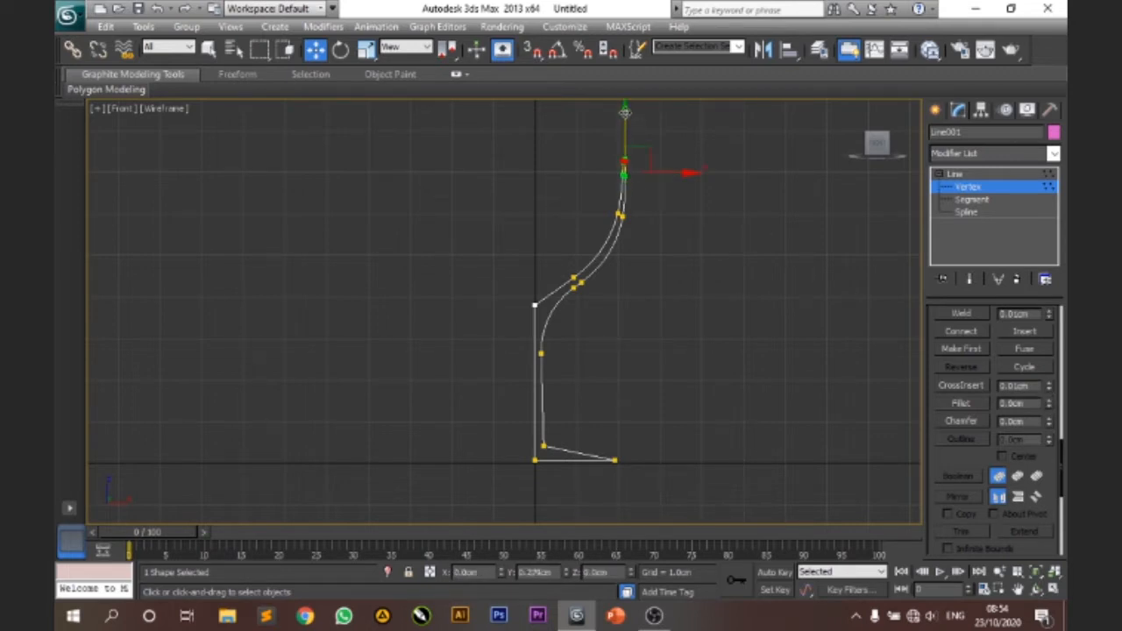
{"action": "left_click_drag", "start_coordinate": [625, 112], "coordinate": [625, 112]}
{"action": "left_click", "coordinate": [668, 196]}
{"action": "scroll", "coordinate": [629, 202], "scroll_direction": "up", "scroll_amount": 2}
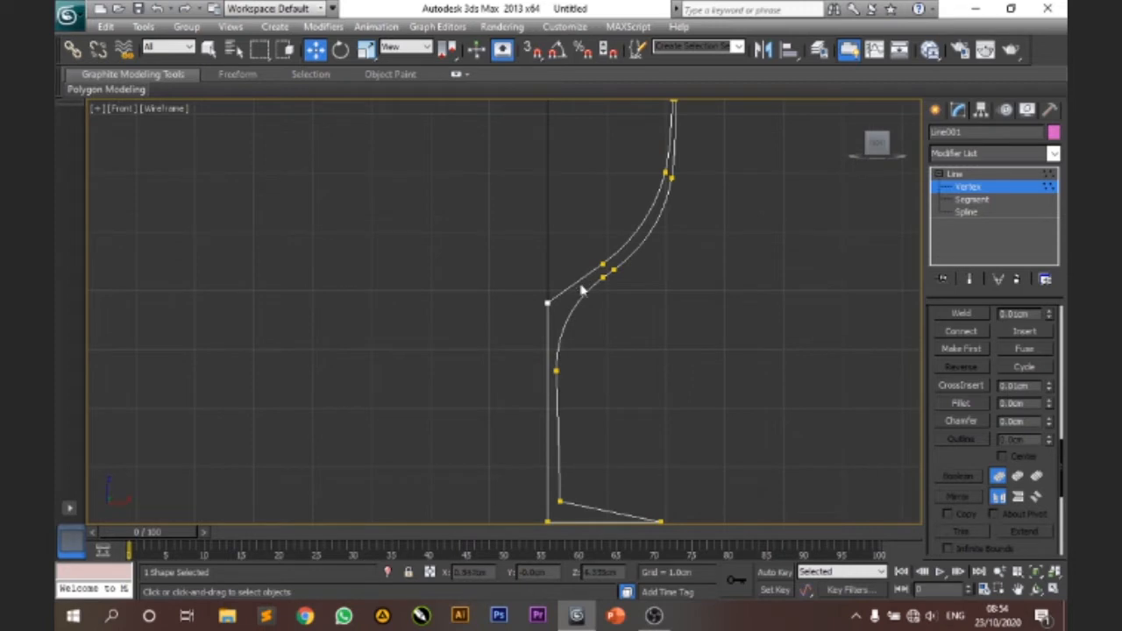
Fillet the outer profile vertex where the stem meets the foot into a smooth curve.
{"action": "scroll", "coordinate": [589, 302], "scroll_direction": "down", "scroll_amount": 2}
{"action": "middle_click_drag", "start_coordinate": [593, 306], "coordinate": [566, 177]}
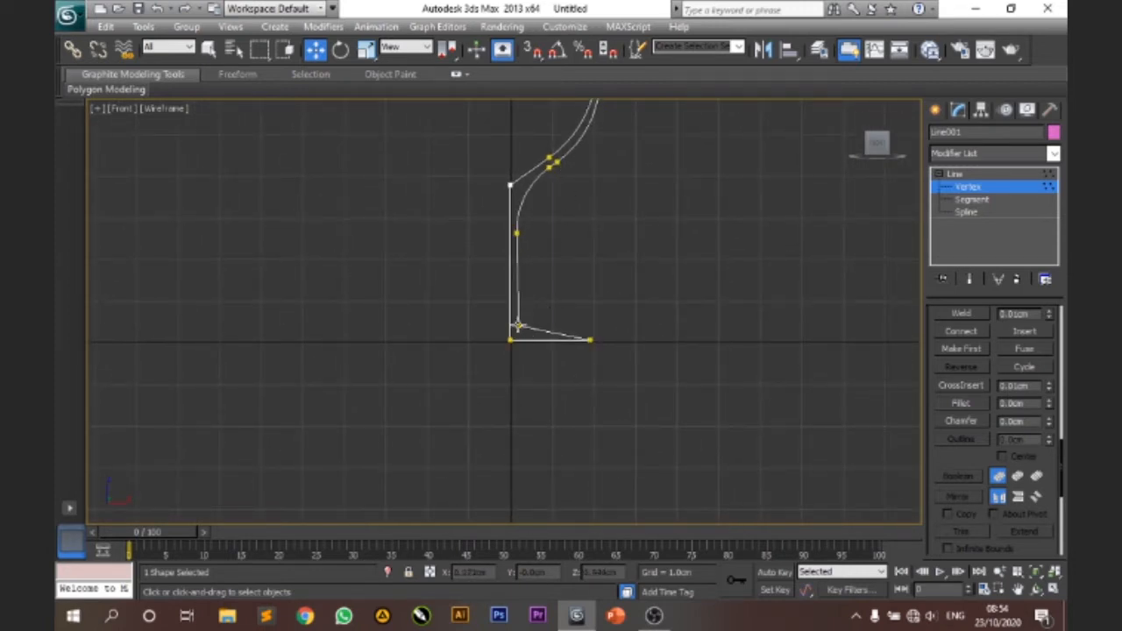
{"action": "left_click", "coordinate": [518, 326]}
{"action": "left_click_drag", "start_coordinate": [1049, 407], "coordinate": [1047, 399]}
{"action": "middle_click_drag", "start_coordinate": [749, 267], "coordinate": [774, 312]}
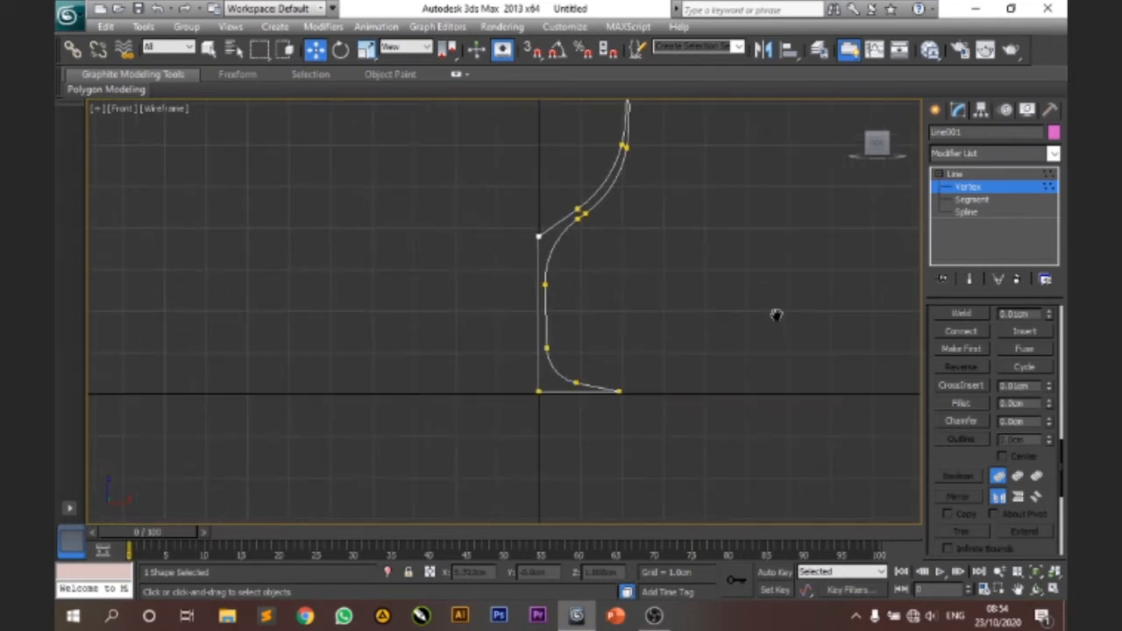
{"action": "middle_click_drag", "start_coordinate": [649, 306], "coordinate": [661, 321]}
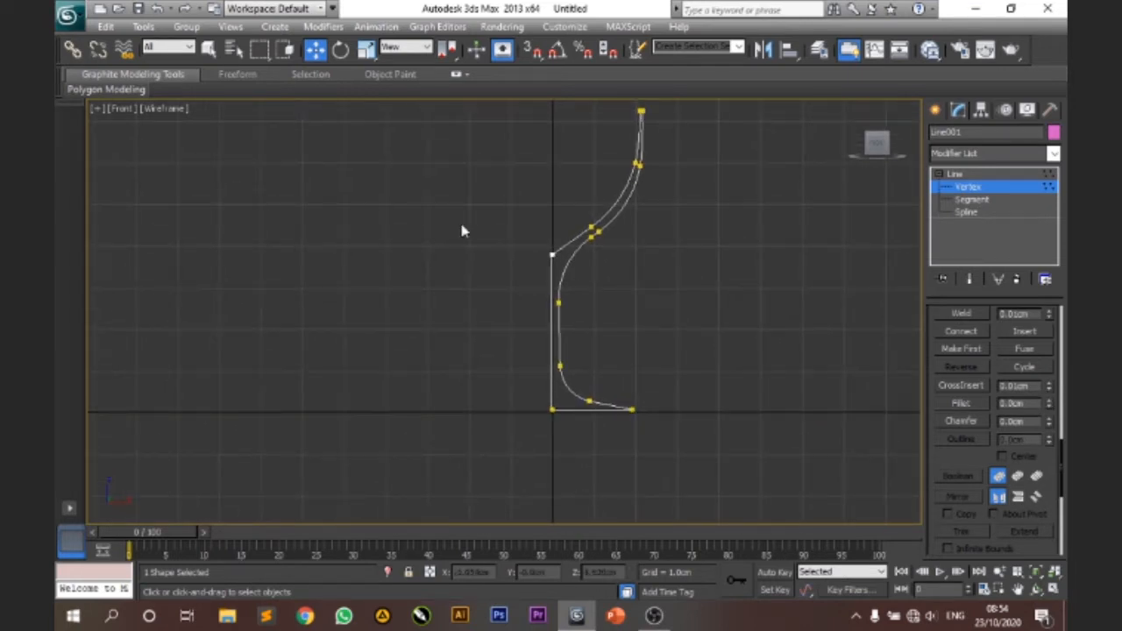
Raise all the bowl and upper stem vertices together by about 0.25 cm to lengthen the stem.
{"action": "middle_click_drag", "start_coordinate": [497, 164], "coordinate": [503, 205]}
{"action": "left_click_drag", "start_coordinate": [508, 129], "coordinate": [698, 372]}
{"action": "left_click_drag", "start_coordinate": [557, 235], "coordinate": [557, 224]}
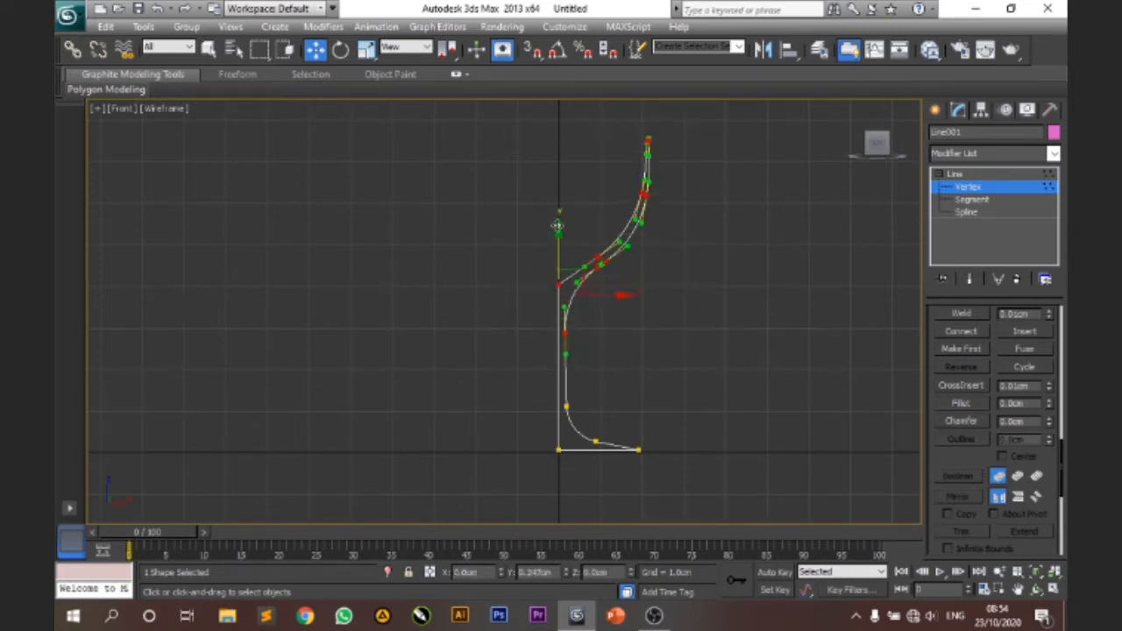
{"action": "left_click", "coordinate": [659, 267]}
Examine the profile's straight edge along the central axis and the spacing between it and the outer stem curve.
{"action": "middle_click_drag", "start_coordinate": [560, 311], "coordinate": [611, 239]}
{"action": "scroll", "coordinate": [610, 240], "scroll_direction": "up", "scroll_amount": 2}
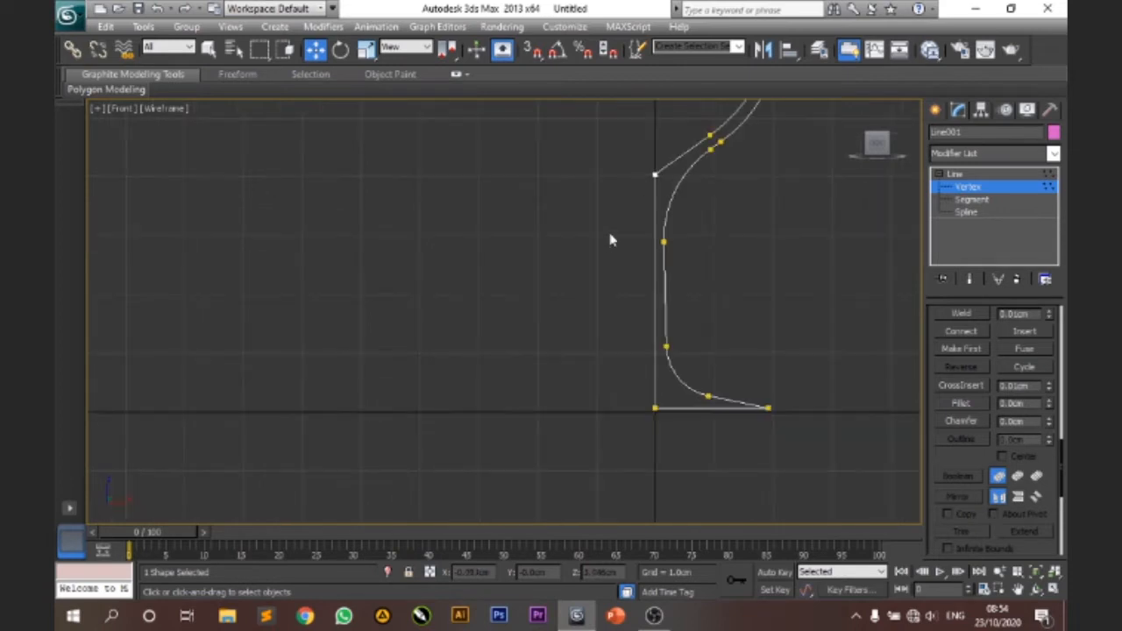
{"action": "left_click", "coordinate": [656, 194]}
{"action": "left_click_drag", "start_coordinate": [622, 156], "coordinate": [662, 465]}
{"action": "left_click_drag", "start_coordinate": [718, 176], "coordinate": [719, 215]}
{"action": "left_click", "coordinate": [734, 256]}
{"action": "middle_click_drag", "start_coordinate": [736, 275], "coordinate": [654, 283]}
{"action": "scroll", "coordinate": [550, 307], "scroll_direction": "down", "scroll_amount": 2}
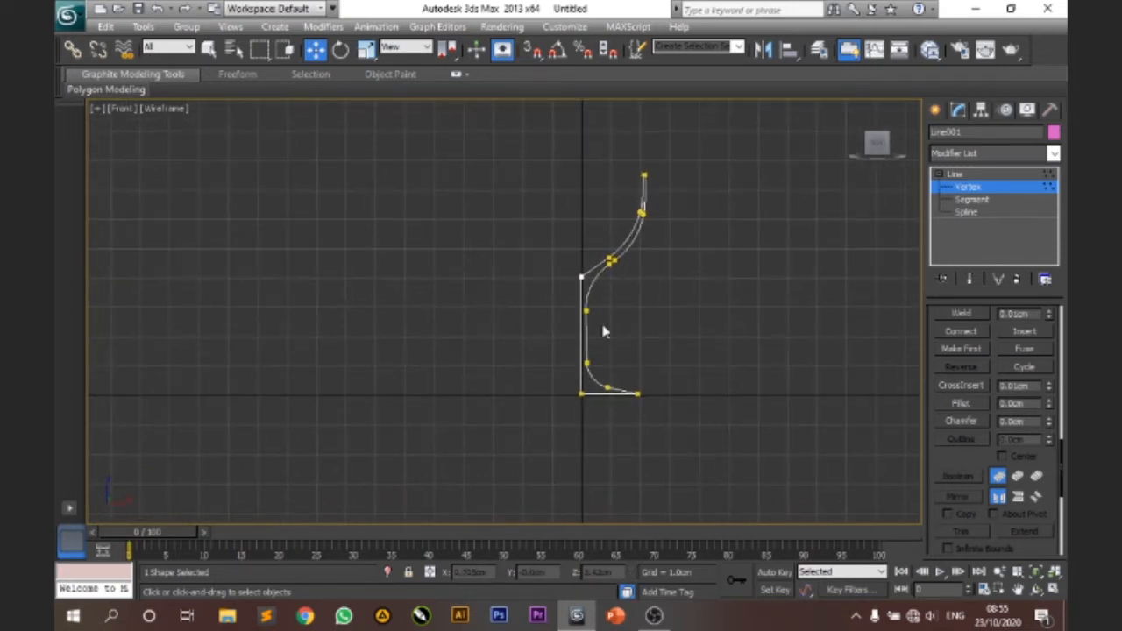
{"action": "scroll", "coordinate": [613, 331], "scroll_direction": "up", "scroll_amount": 4}
{"action": "middle_click_drag", "start_coordinate": [701, 341], "coordinate": [520, 341]}
{"action": "scroll", "coordinate": [520, 343], "scroll_direction": "down", "scroll_amount": 2}
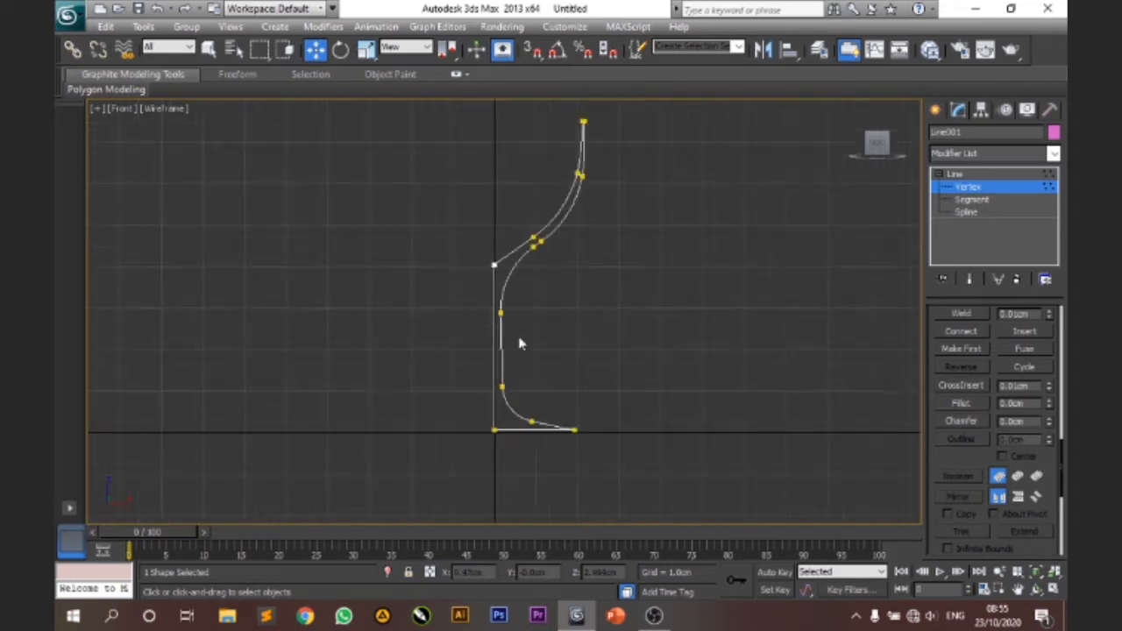
{"action": "left_click", "coordinate": [496, 294]}
{"action": "left_click", "coordinate": [497, 217]}
{"action": "left_click", "coordinate": [493, 218]}
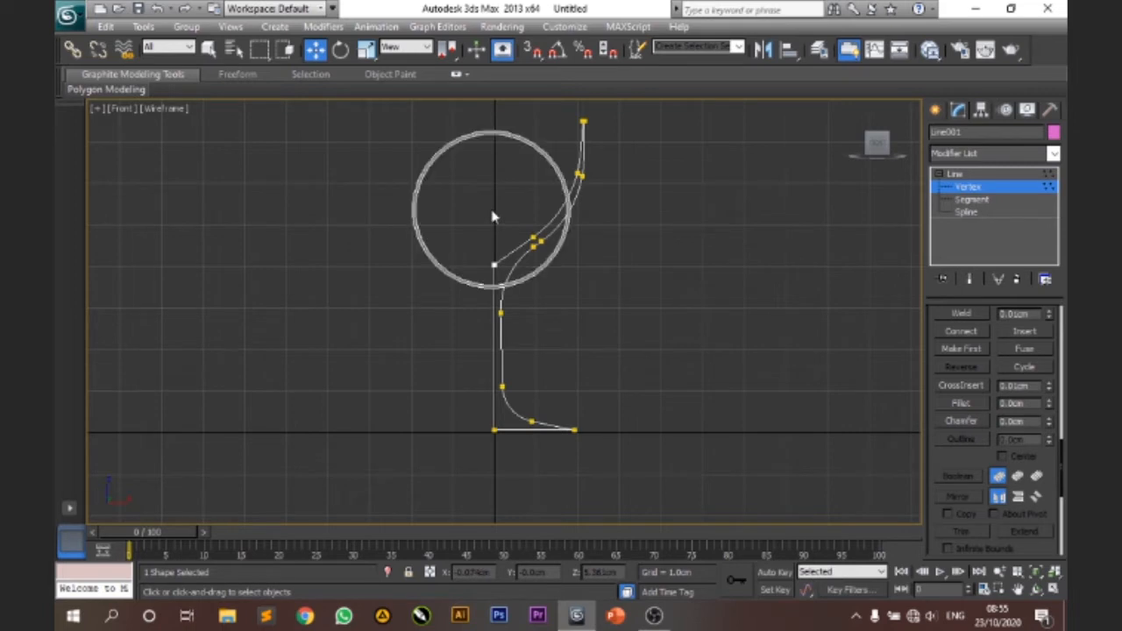
{"action": "middle_click_drag", "start_coordinate": [498, 344], "coordinate": [601, 236]}
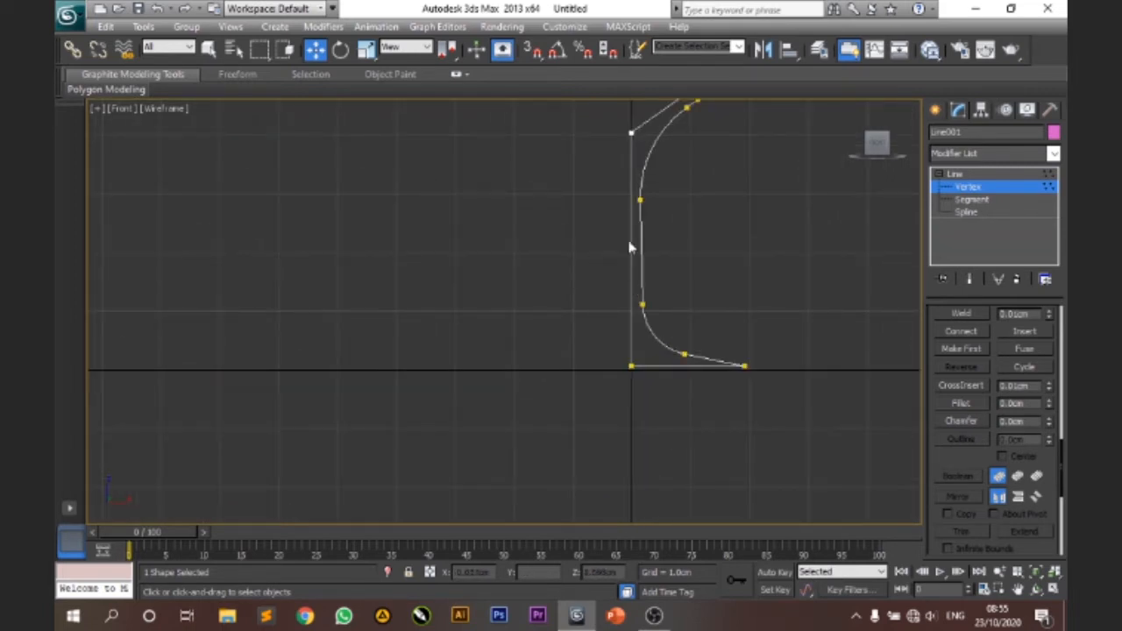
{"action": "middle_click_drag", "start_coordinate": [647, 273], "coordinate": [493, 341]}
{"action": "scroll", "coordinate": [492, 341], "scroll_direction": "down", "scroll_amount": 2}
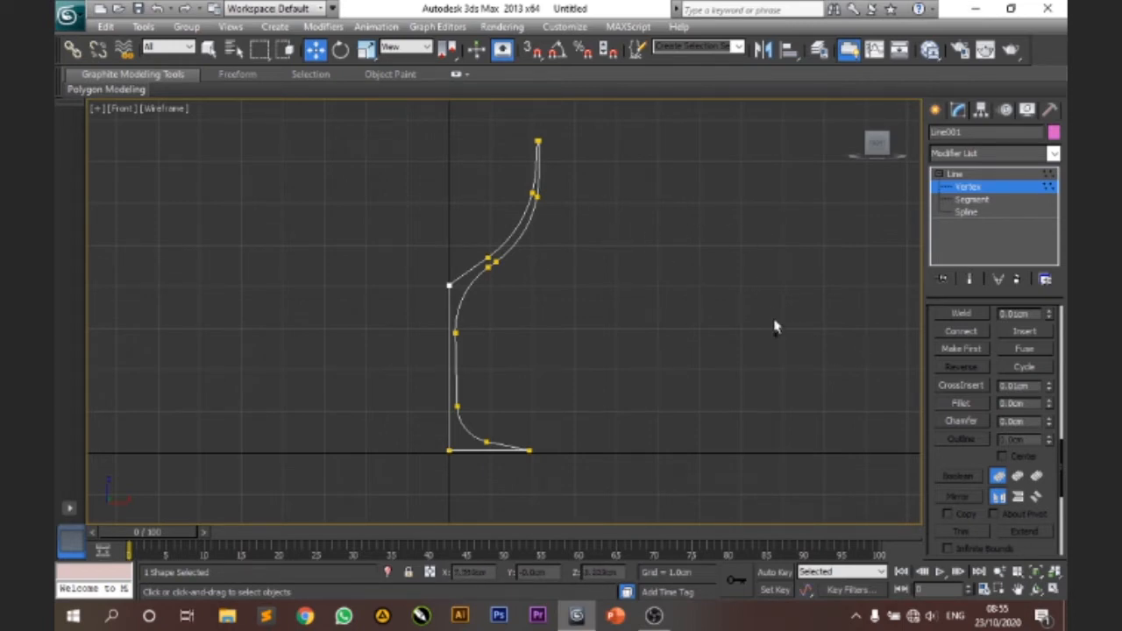
{"action": "left_click", "coordinate": [663, 250]}
{"action": "left_click_drag", "start_coordinate": [1061, 455], "coordinate": [1061, 333]}
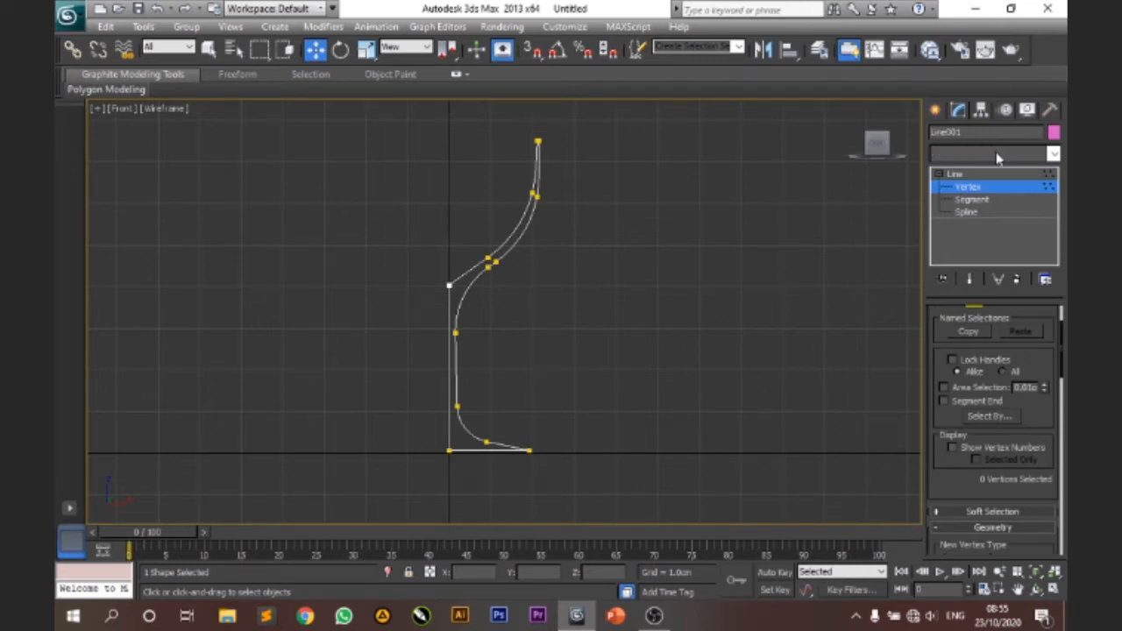
Open a blank Notepad document and enlarge its font size.
{"action": "key", "text": "super+r"}
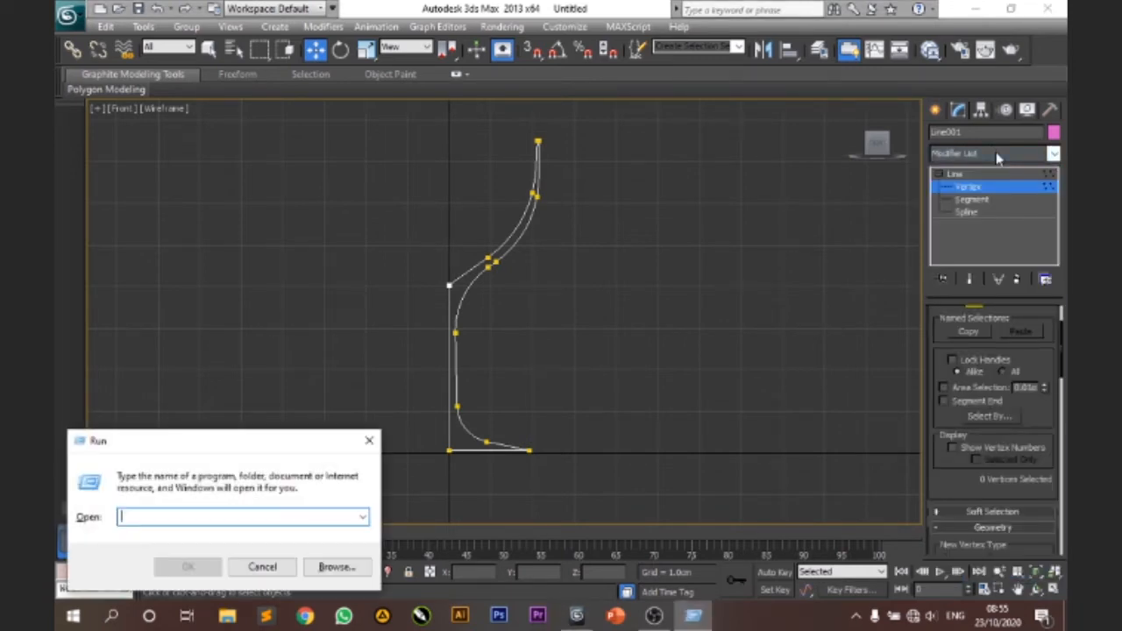
{"action": "type", "text": "notepad"}
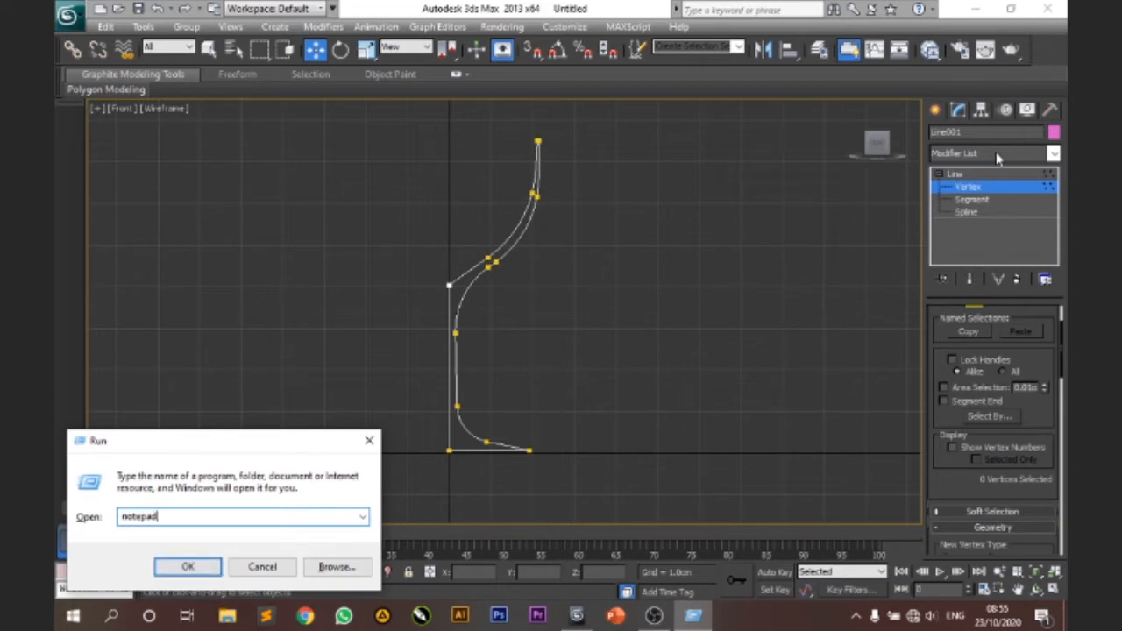
{"action": "key", "text": "Return"}
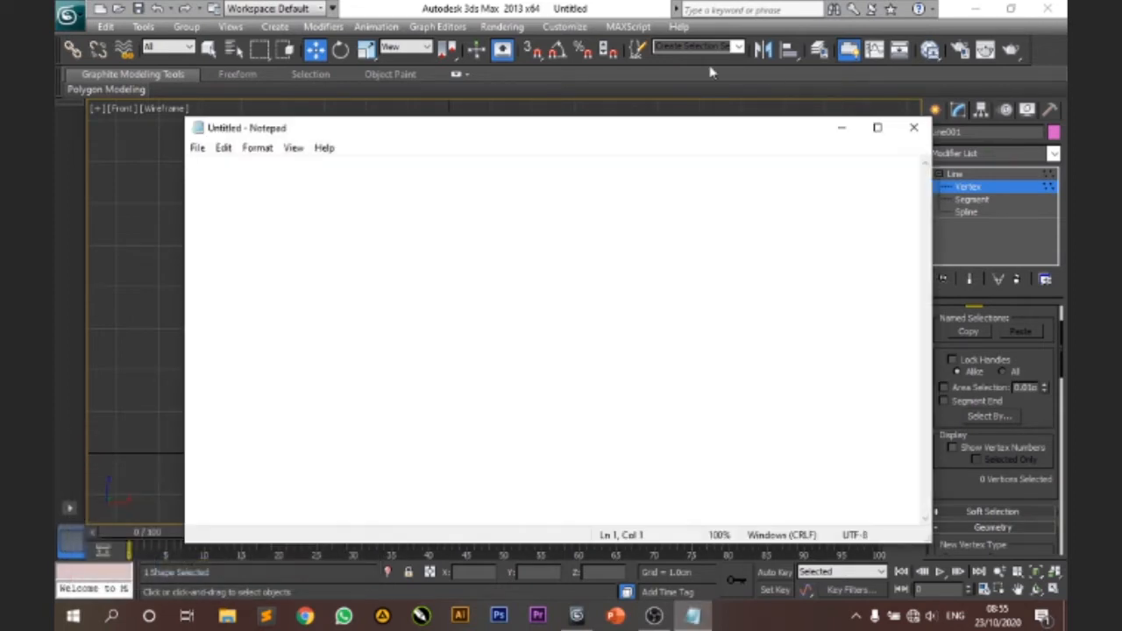
{"action": "left_click", "coordinate": [272, 150]}
{"action": "left_click", "coordinate": [270, 184]}
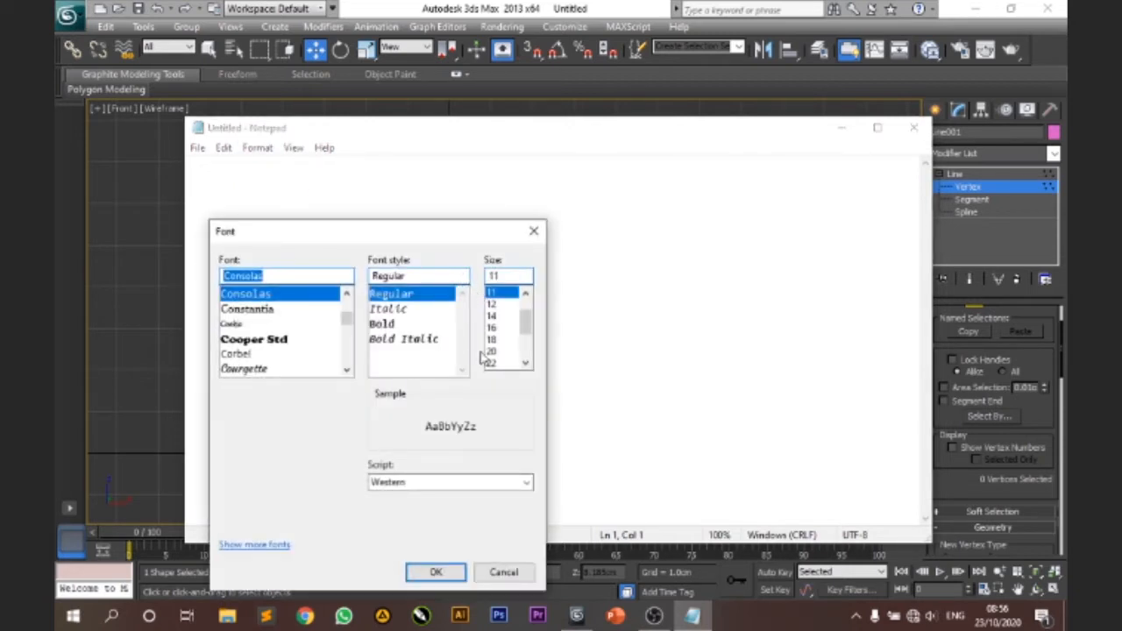
{"action": "left_click", "coordinate": [493, 364]}
{"action": "scroll", "coordinate": [490, 366], "scroll_direction": "down", "scroll_amount": 1}
{"action": "left_click", "coordinate": [435, 572]}
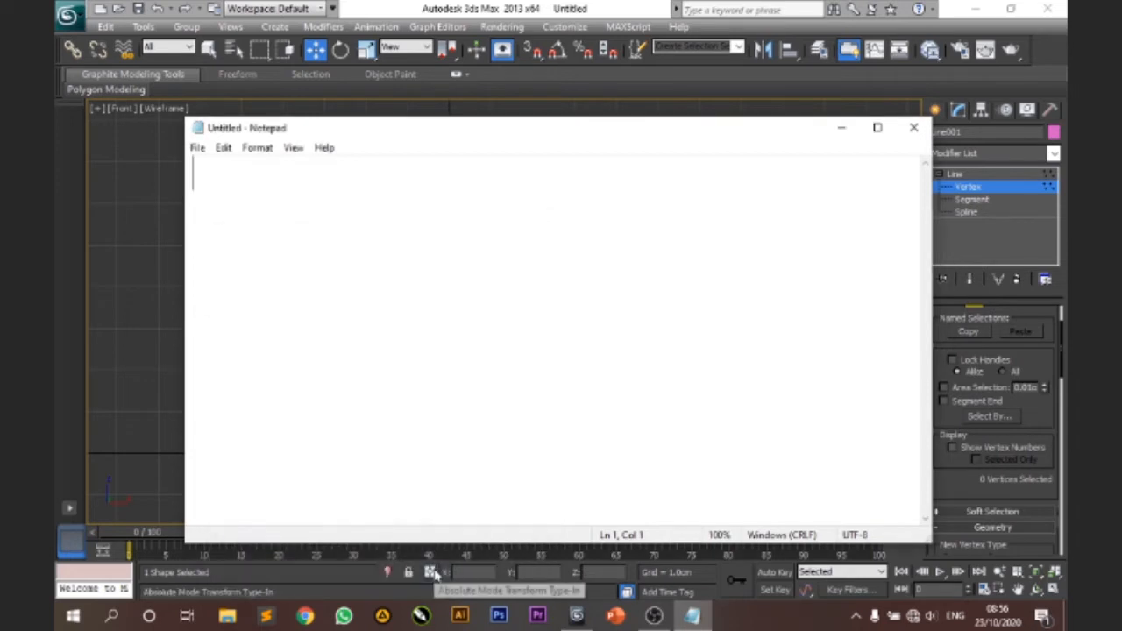
Write the note "Modifier List - Lathe" in the document.
{"action": "type", "text": "Mpodi"}
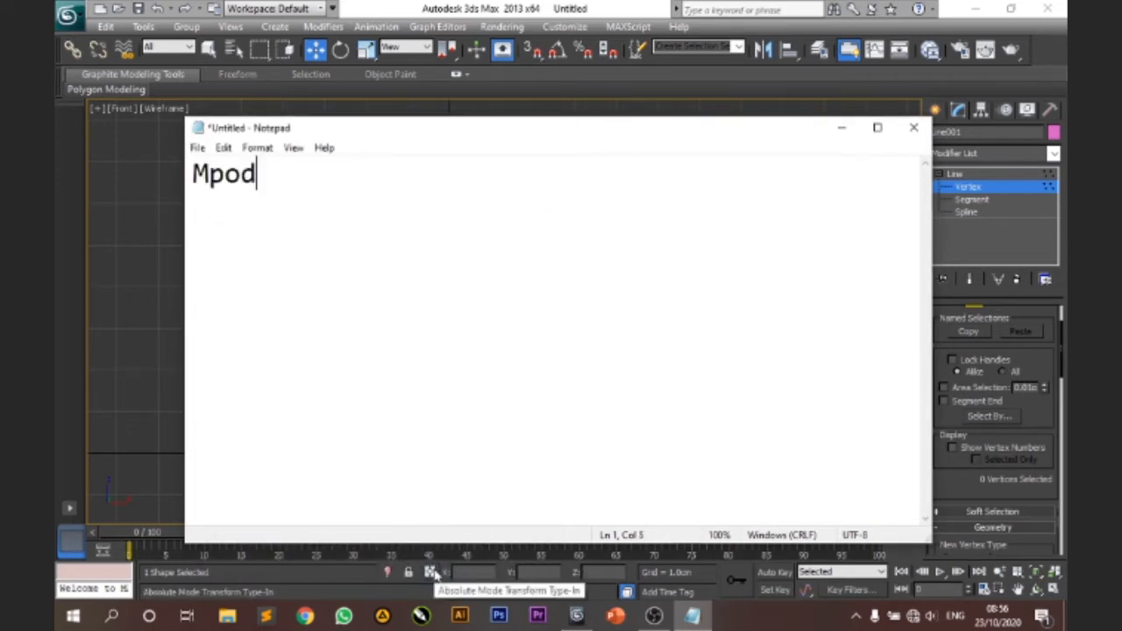
{"action": "key", "text": "BackSpace"}
{"action": "key", "text": "BackSpace"}
{"action": "key", "text": "BackSpace"}
{"action": "key", "text": "BackSpace"}
{"action": "type", "text": "o"}
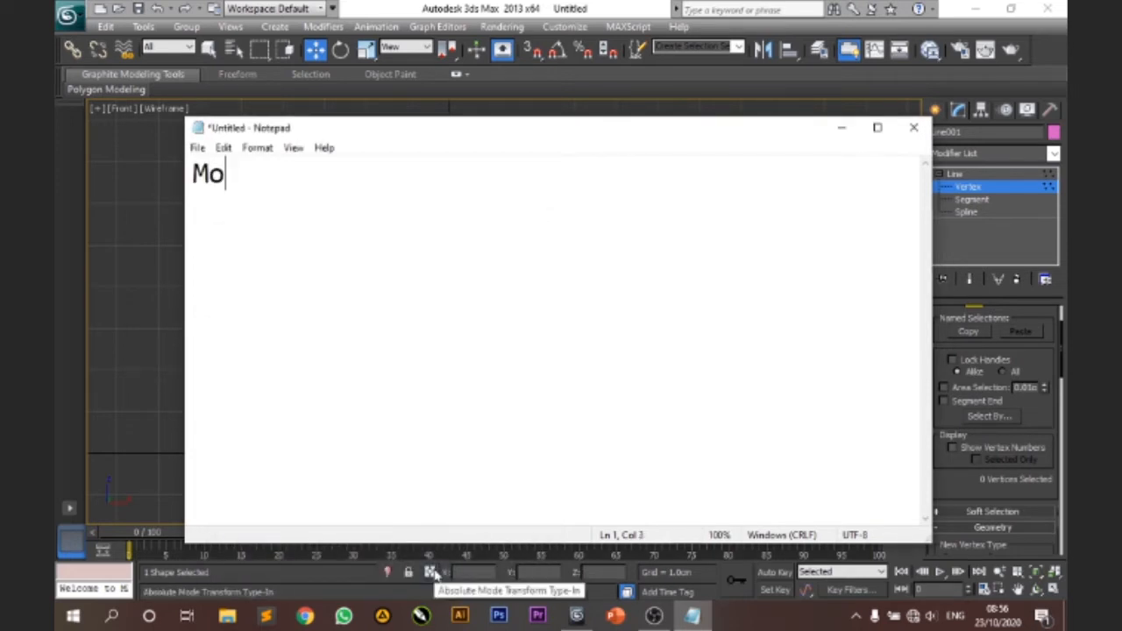
{"action": "type", "text": "difier "}
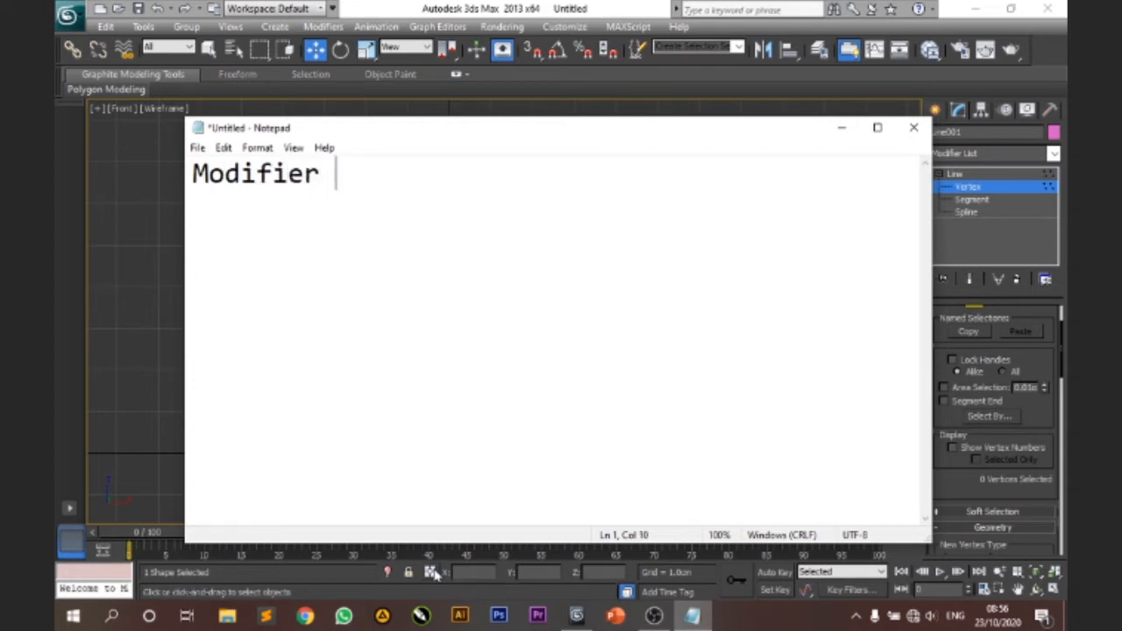
{"action": "type", "text": "List "}
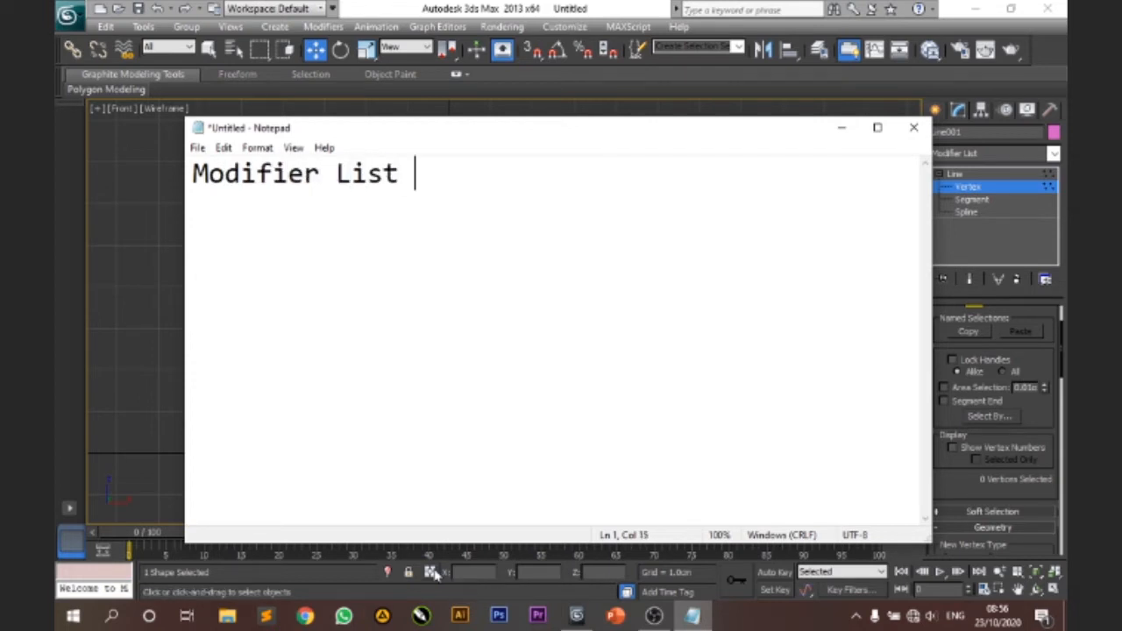
{"action": "type", "text": "- Lathe"}
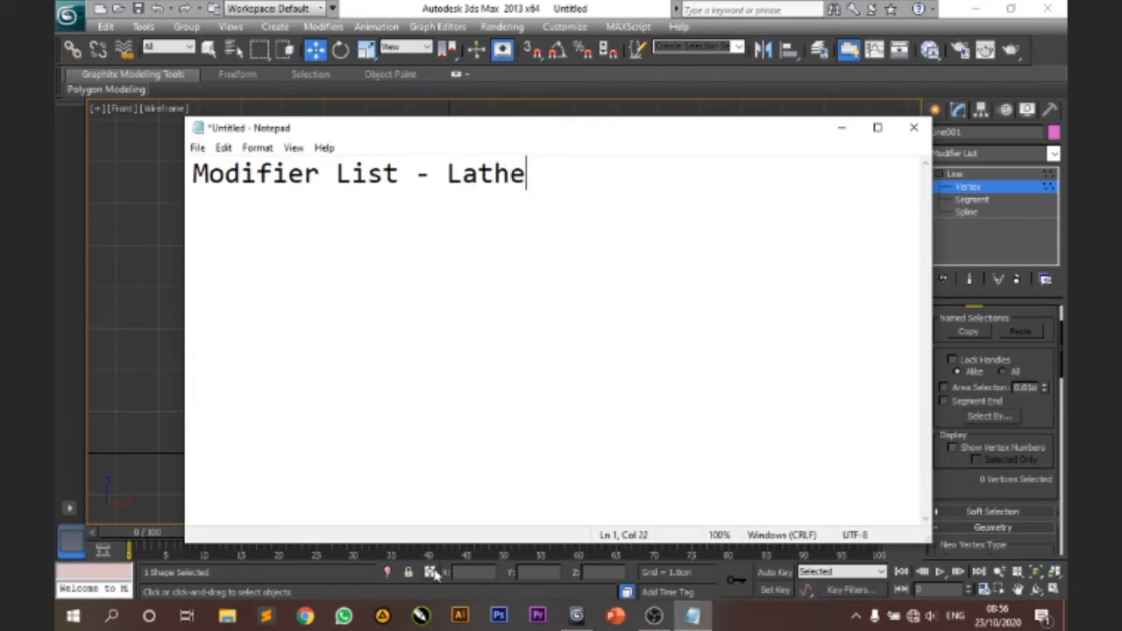
Copy the word "Lathe" from the note.
{"action": "key", "text": "shift+Left"}
{"action": "key", "text": "shift+Left"}
{"action": "key", "text": "shift+Left"}
{"action": "key", "text": "shift+Left"}
{"action": "key", "text": "shift+Left"}
{"action": "key", "text": "shift+Left"}
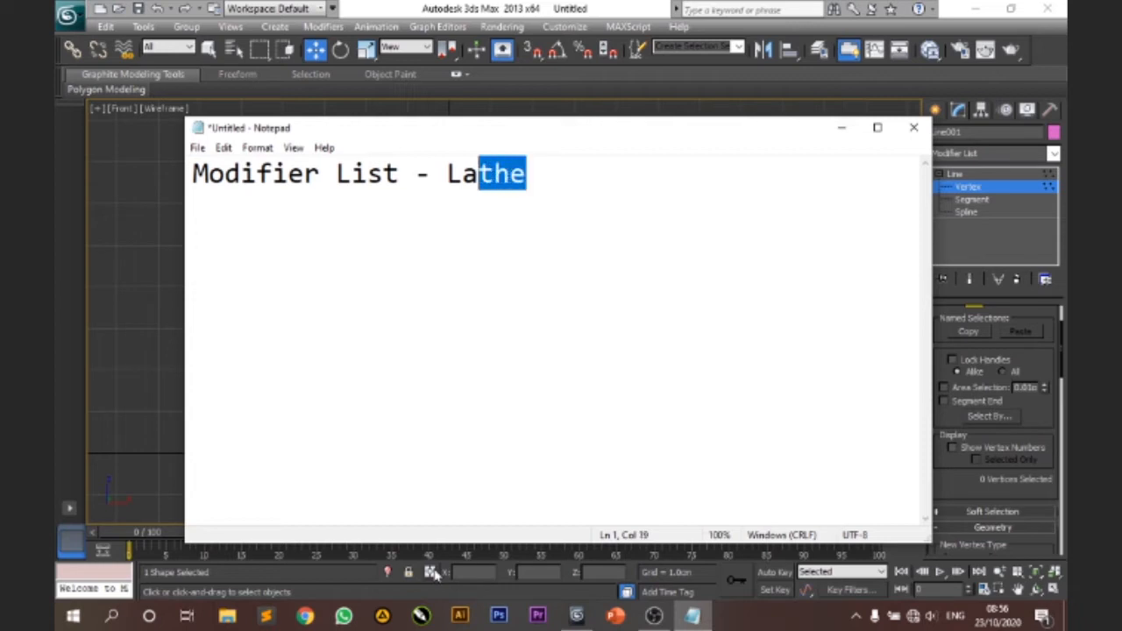
{"action": "key", "text": "shift+Right"}
{"action": "key", "text": "ctrl+c"}
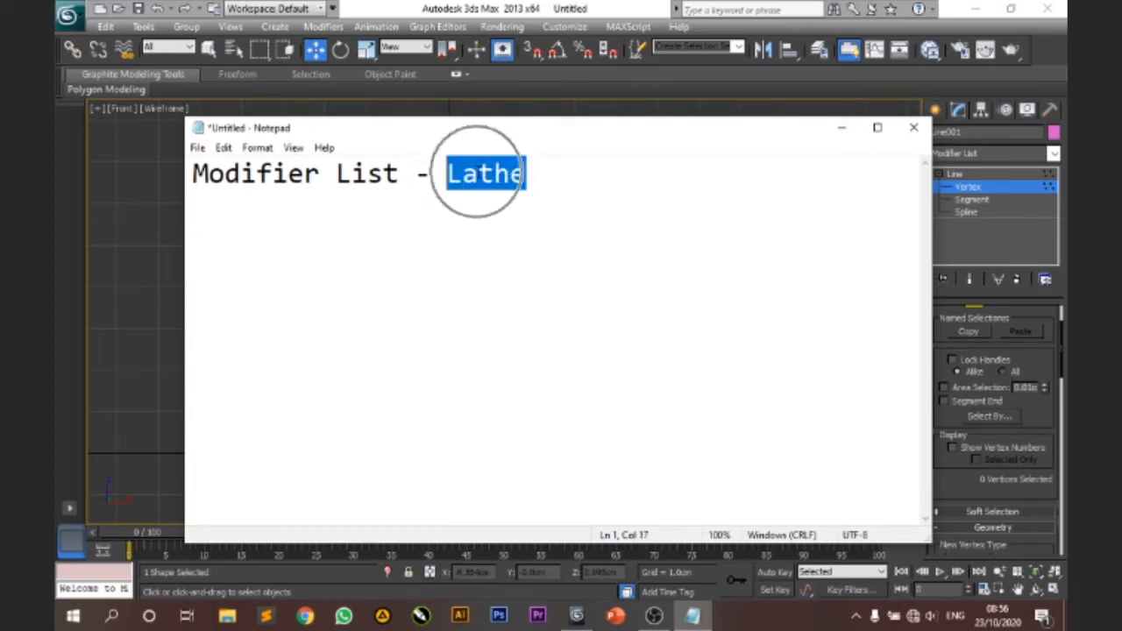
Switch back to 3ds Max, apply the Lathe modifier to the glass profile and check the solid in the four-viewport layout.
{"action": "left_click", "coordinate": [1031, 158]}
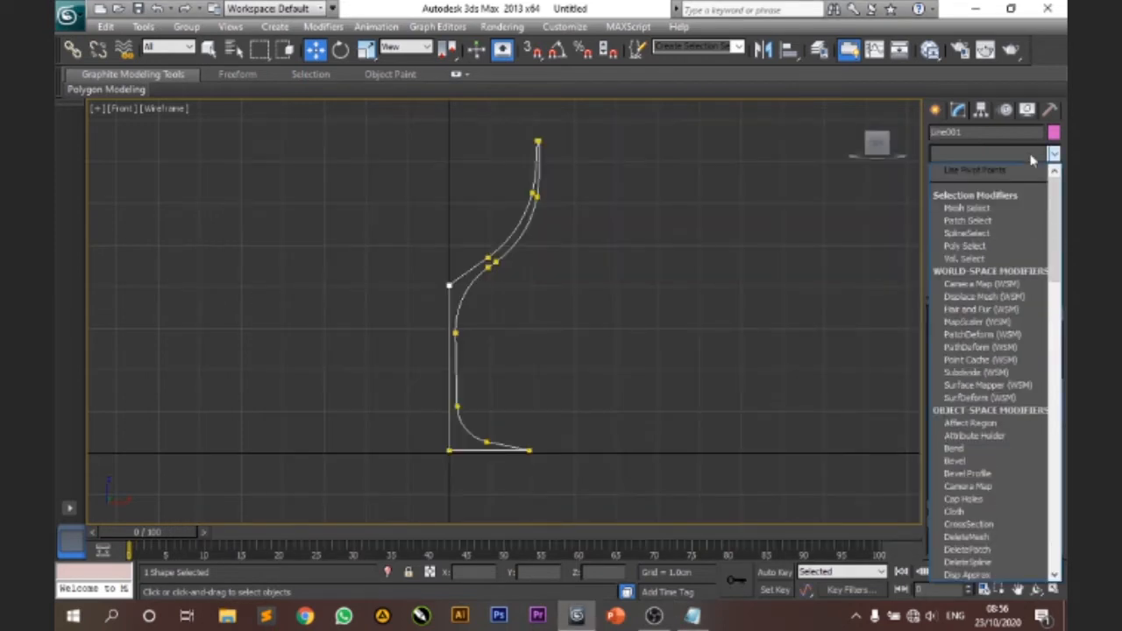
{"action": "key", "text": "ctrl+v"}
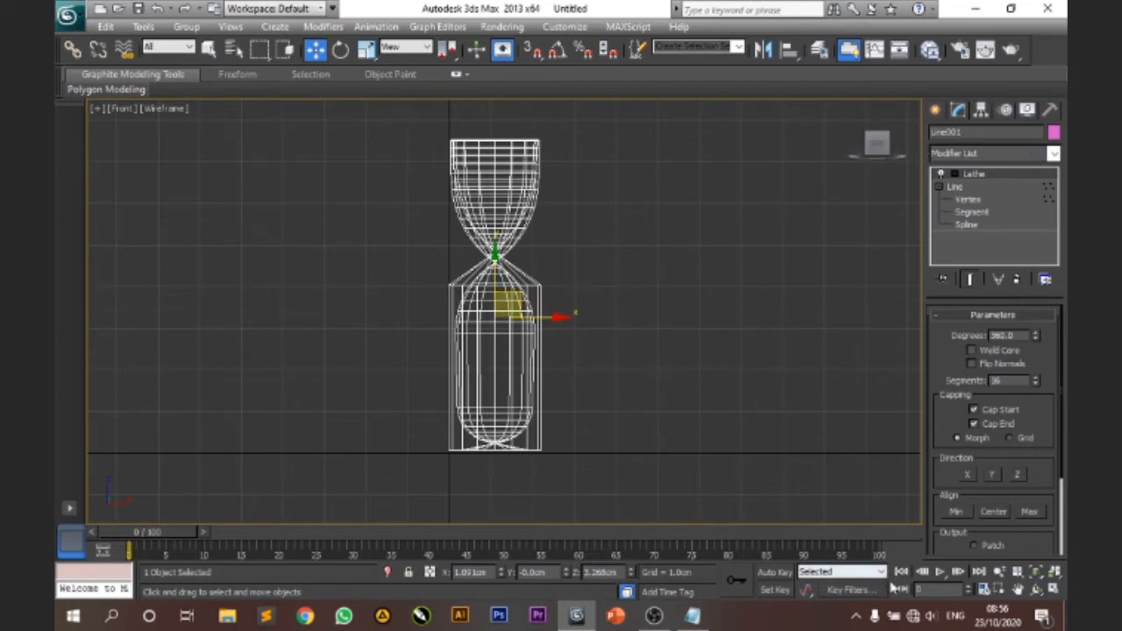
{"action": "left_click", "coordinate": [1054, 589]}
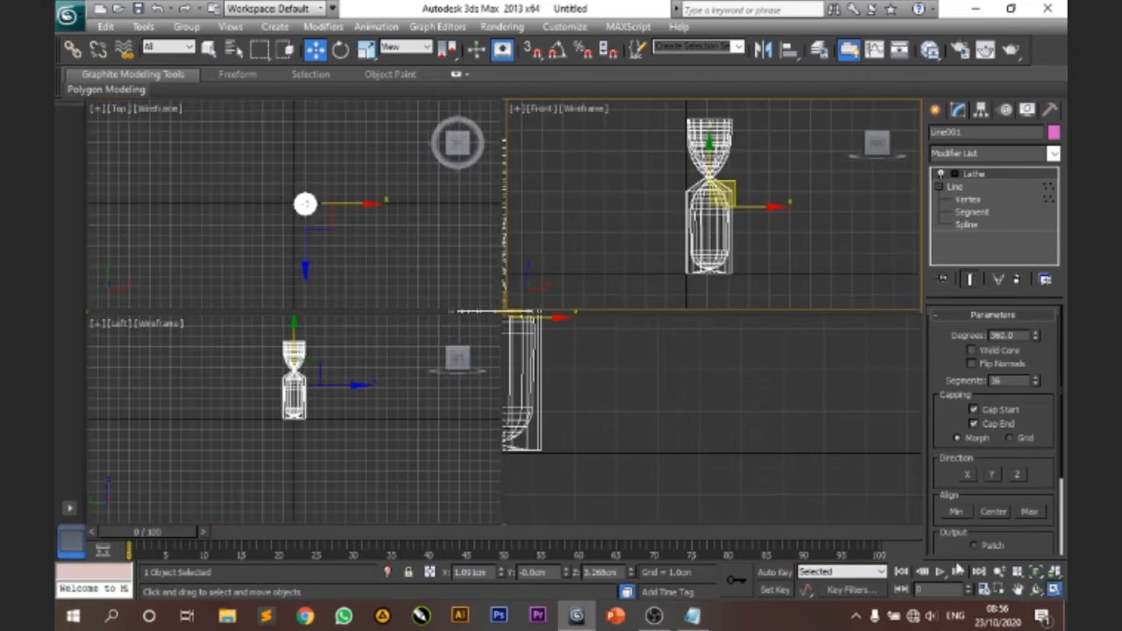
{"action": "middle_click_drag", "start_coordinate": [744, 490], "coordinate": [742, 490]}
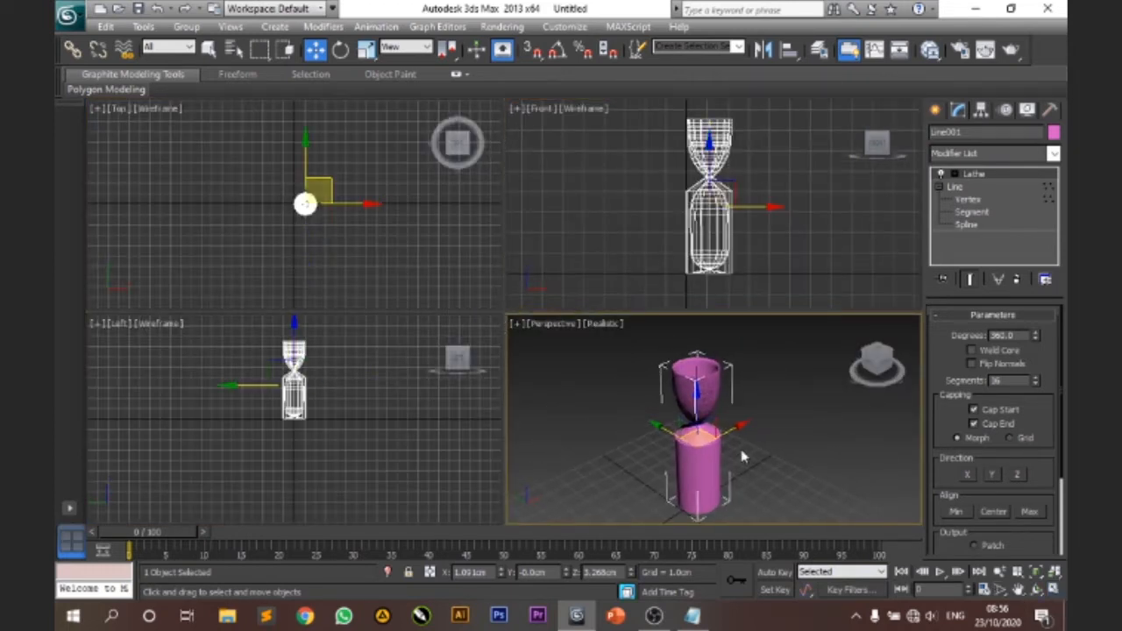
{"action": "middle_click_drag", "start_coordinate": [761, 307], "coordinate": [730, 317]}
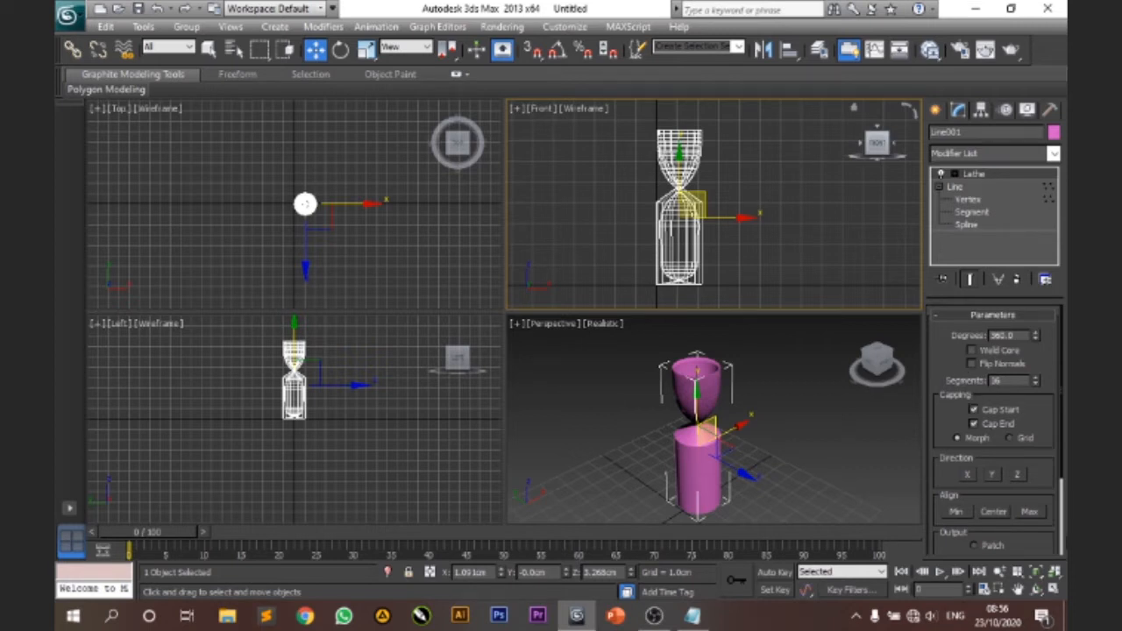
{"action": "left_click", "coordinate": [1054, 593]}
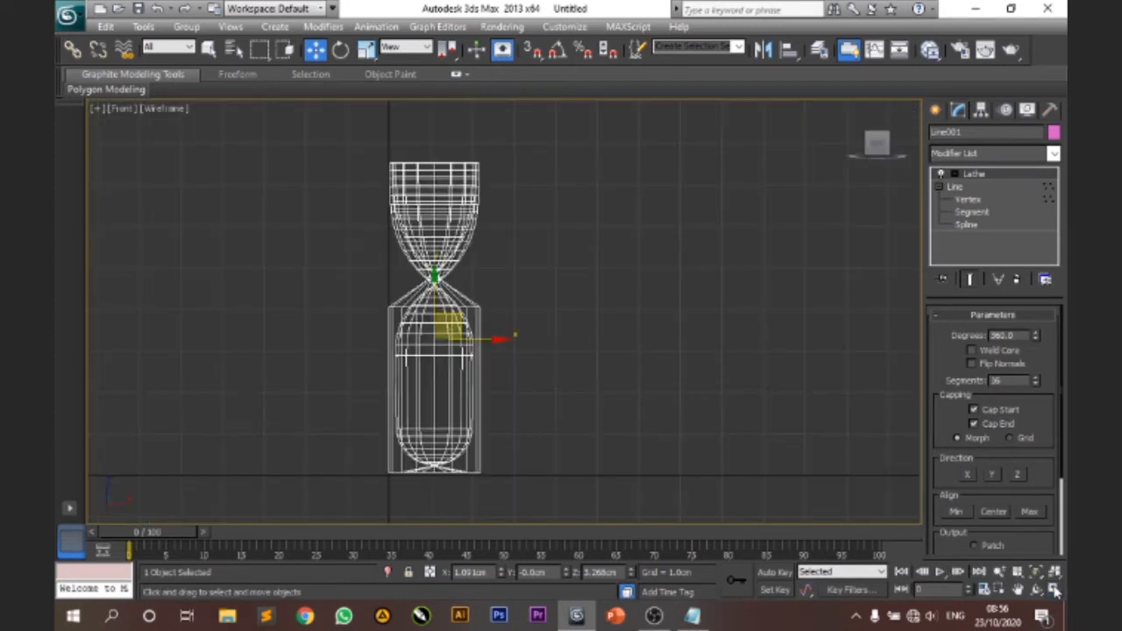
Examine the glass profile at Vertex level and its geometry options, then return to the Lathe modifier.
{"action": "left_click", "coordinate": [966, 207]}
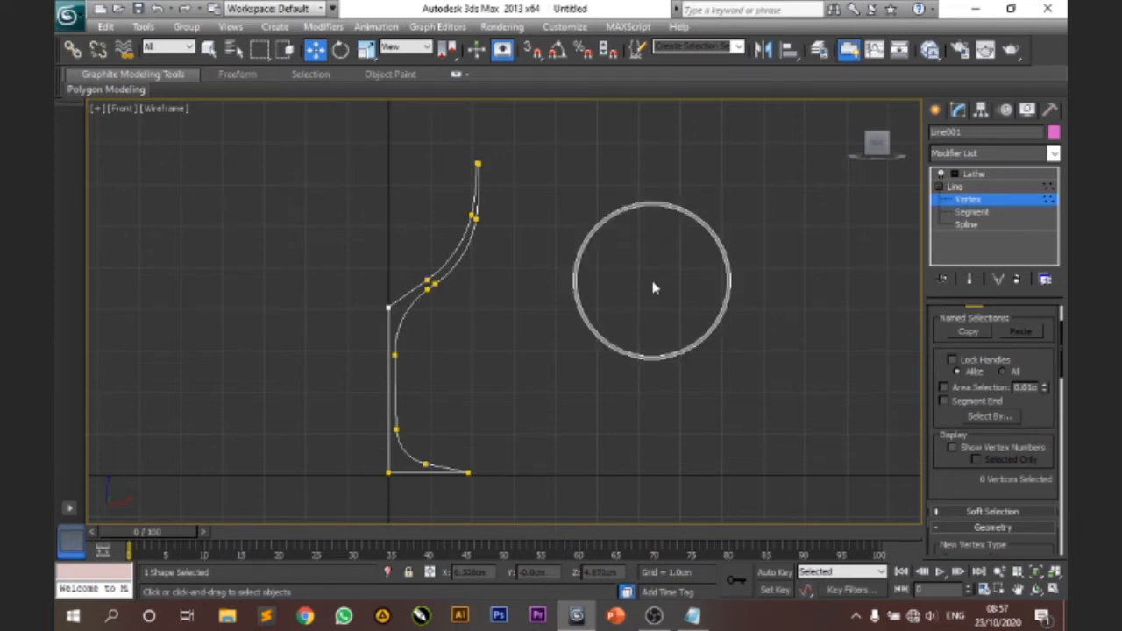
{"action": "key", "text": "ctrl"}
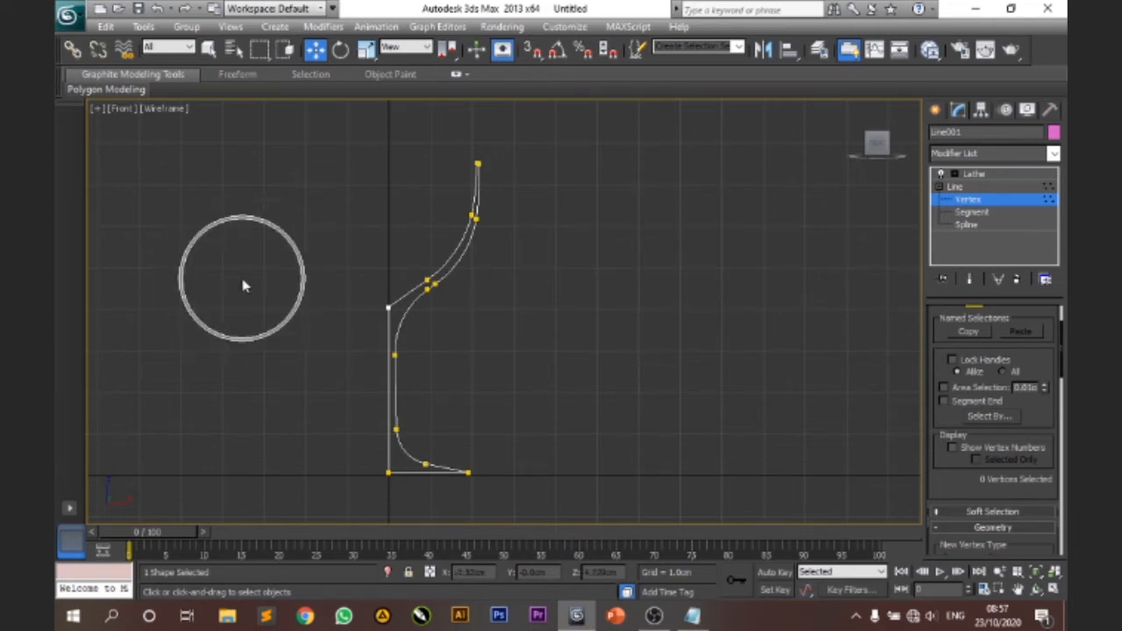
{"action": "key", "text": "ctrl"}
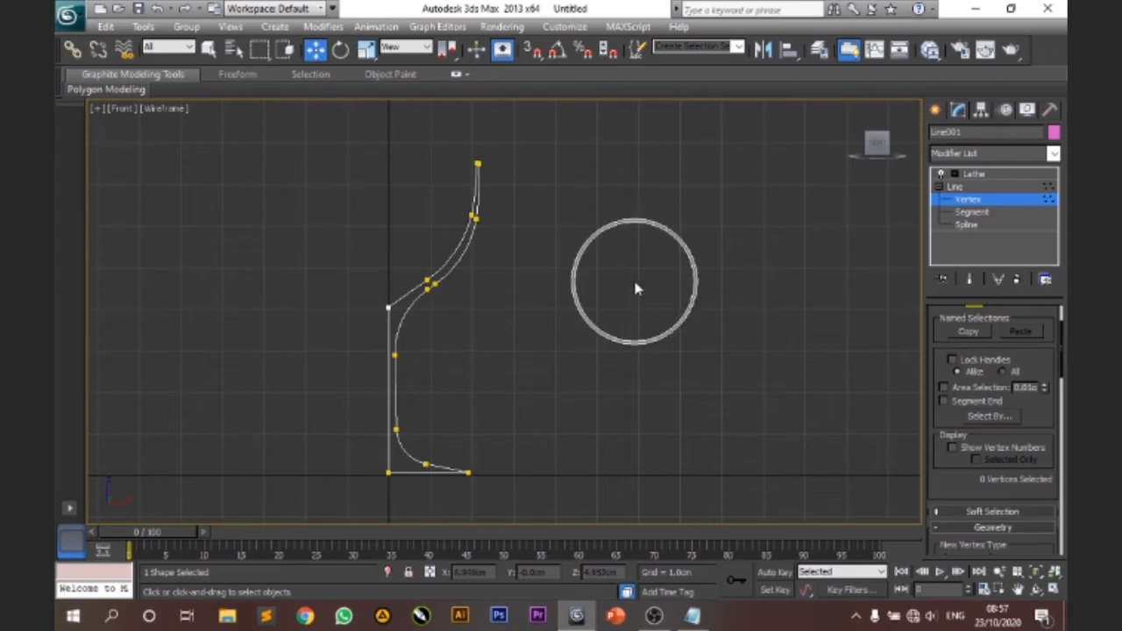
{"action": "key", "text": "ctrl"}
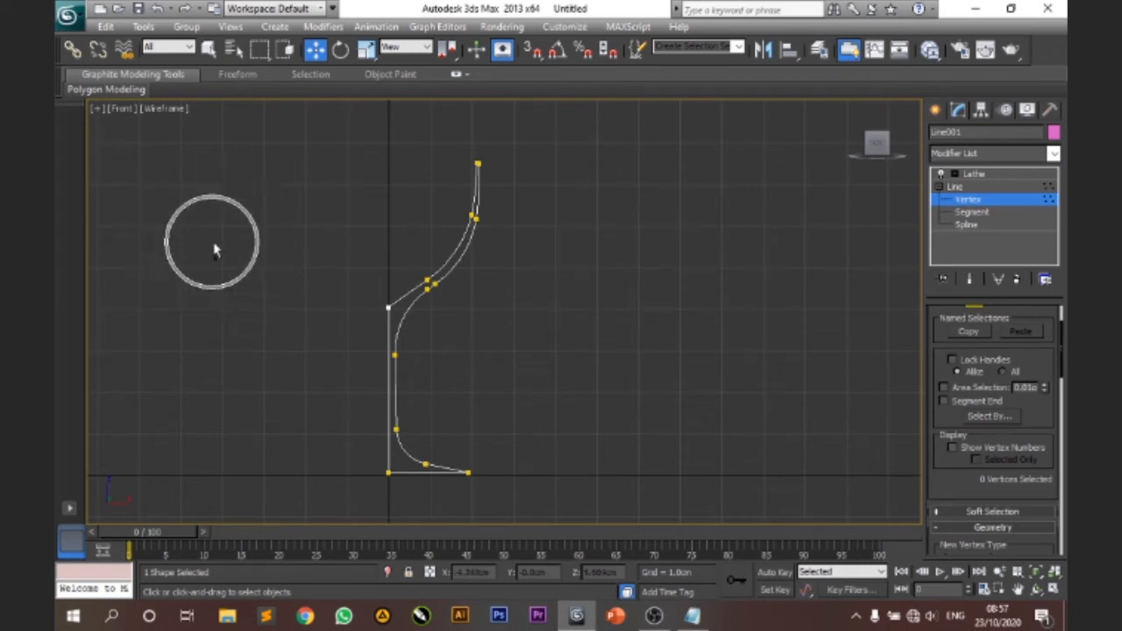
{"action": "key", "text": "ctrl"}
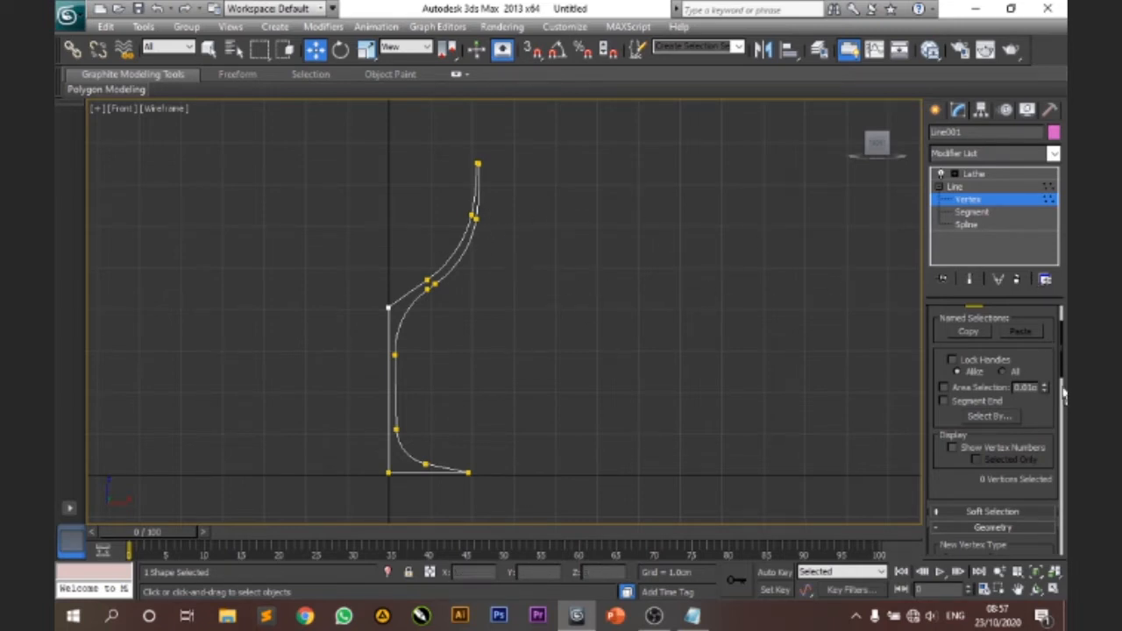
{"action": "scroll", "coordinate": [1062, 353], "scroll_direction": "down", "scroll_amount": 5}
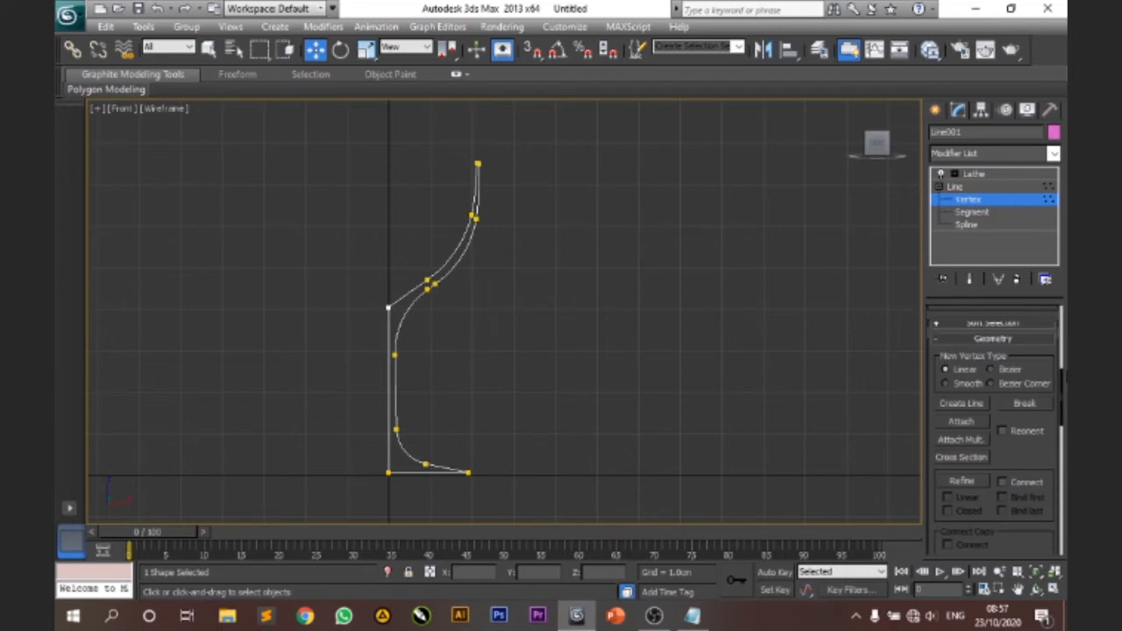
{"action": "scroll", "coordinate": [1051, 362], "scroll_direction": "down", "scroll_amount": 10}
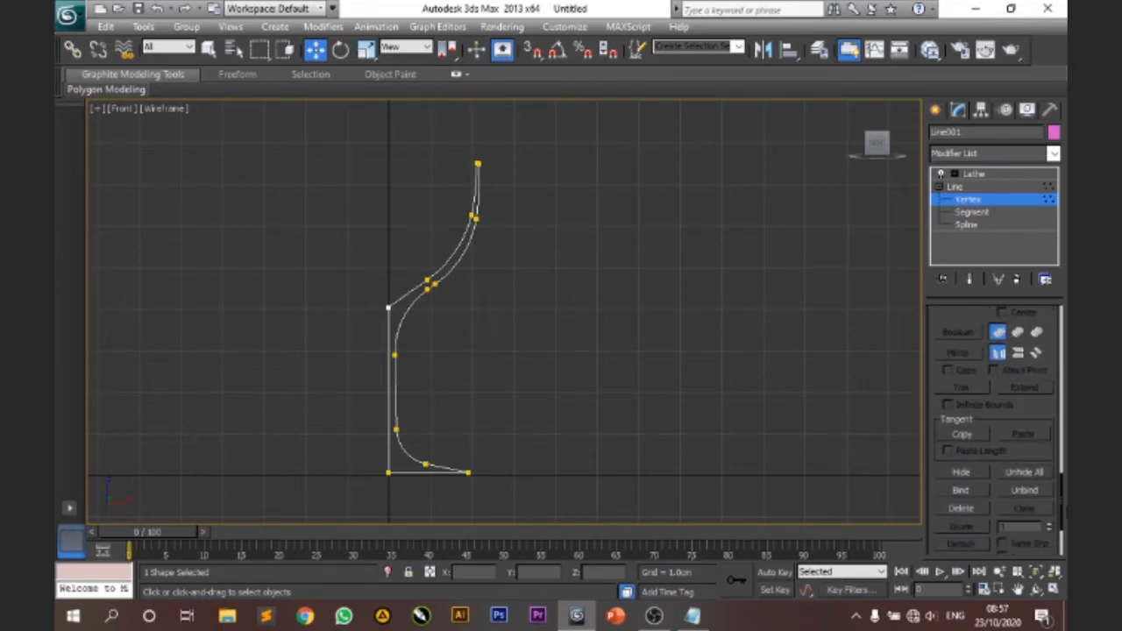
{"action": "scroll", "coordinate": [1049, 363], "scroll_direction": "up", "scroll_amount": 7}
{"action": "left_click", "coordinate": [993, 175]}
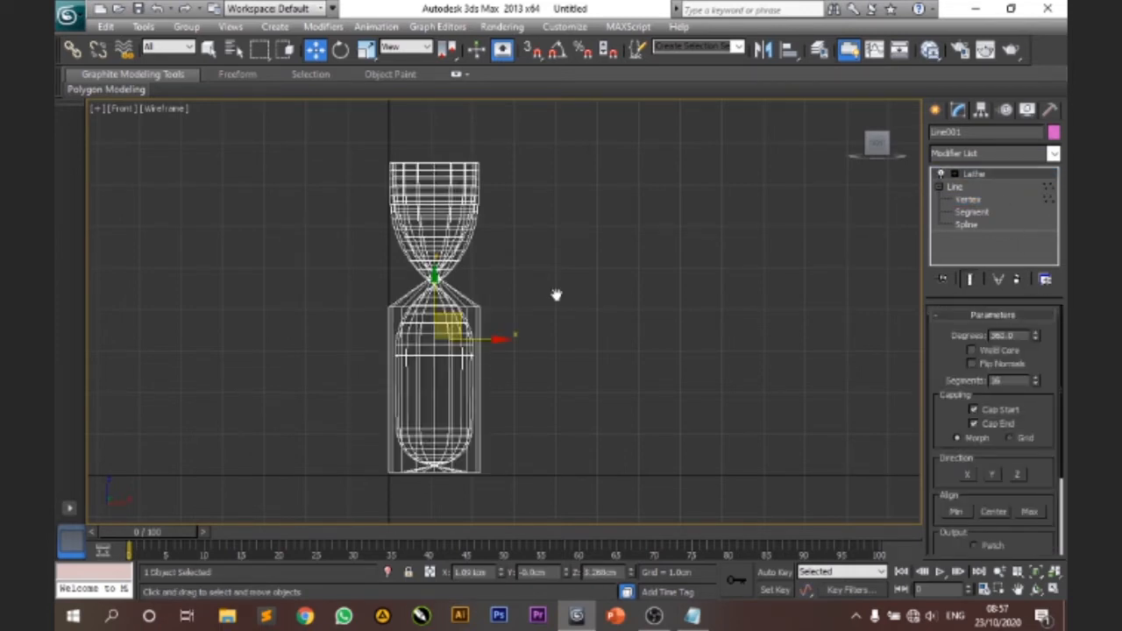
Review the Lathe modifier's Capping, Direction, Align and Output parameters against the revolved shape.
{"action": "key", "text": "ctrl"}
{"action": "key", "text": "ctrl"}
{"action": "key", "text": "ctrl"}
{"action": "scroll", "coordinate": [1059, 350], "scroll_direction": "down", "scroll_amount": 1}
{"action": "left_click_drag", "start_coordinate": [1060, 365], "coordinate": [1058, 412]}
{"action": "key", "text": "ctrl"}
{"action": "key", "text": "ctrl"}
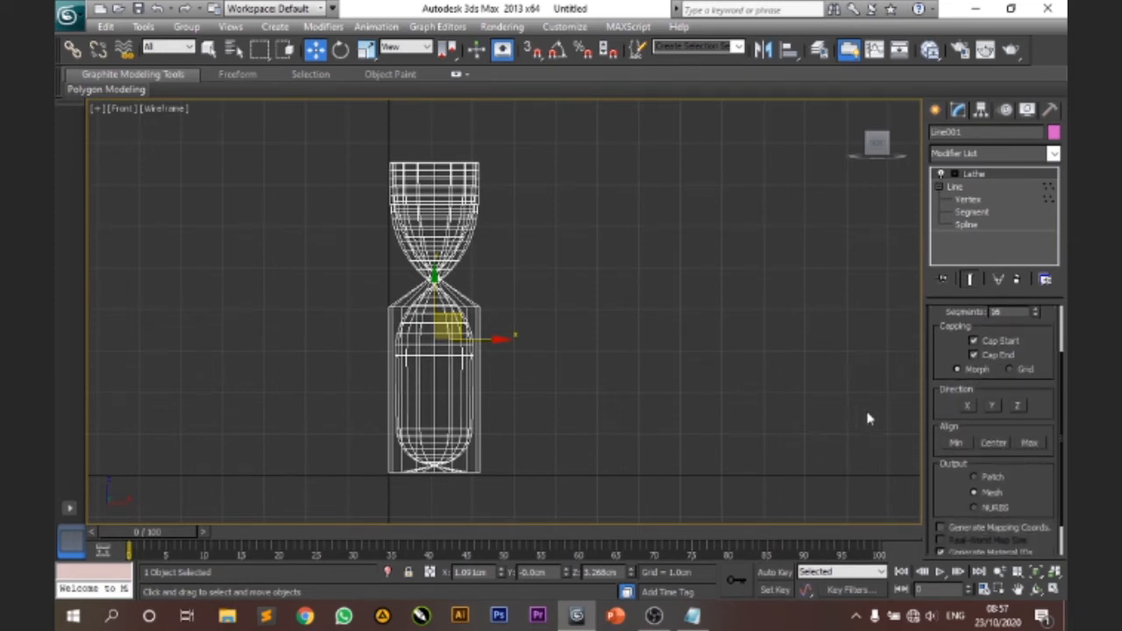
{"action": "left_click", "coordinate": [993, 405]}
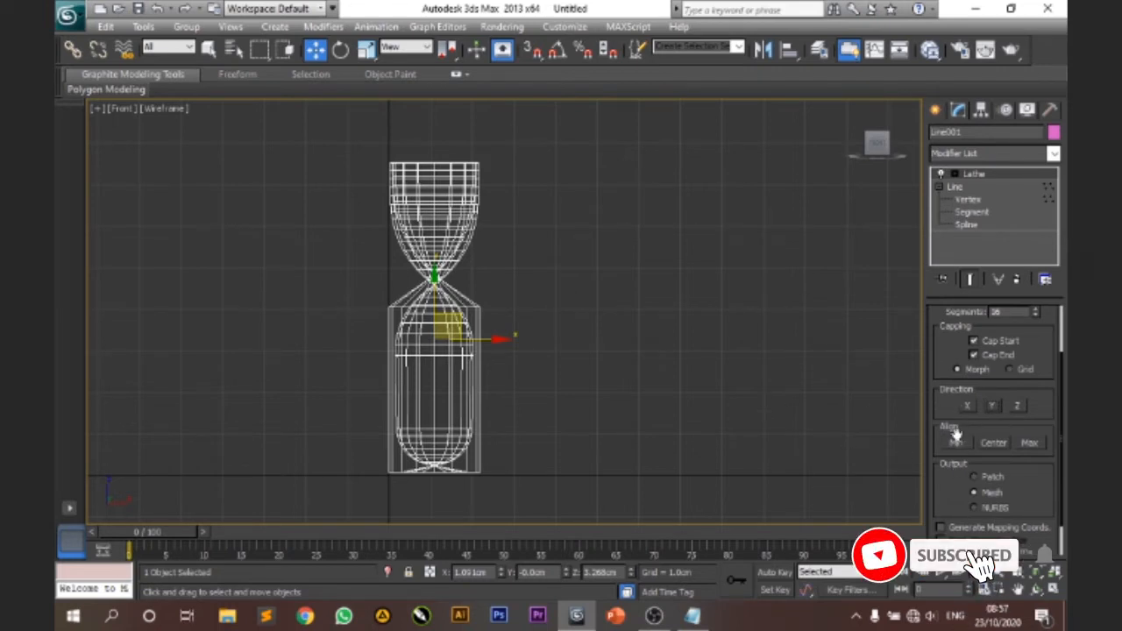
{"action": "scroll", "coordinate": [1064, 390], "scroll_direction": "down", "scroll_amount": 2}
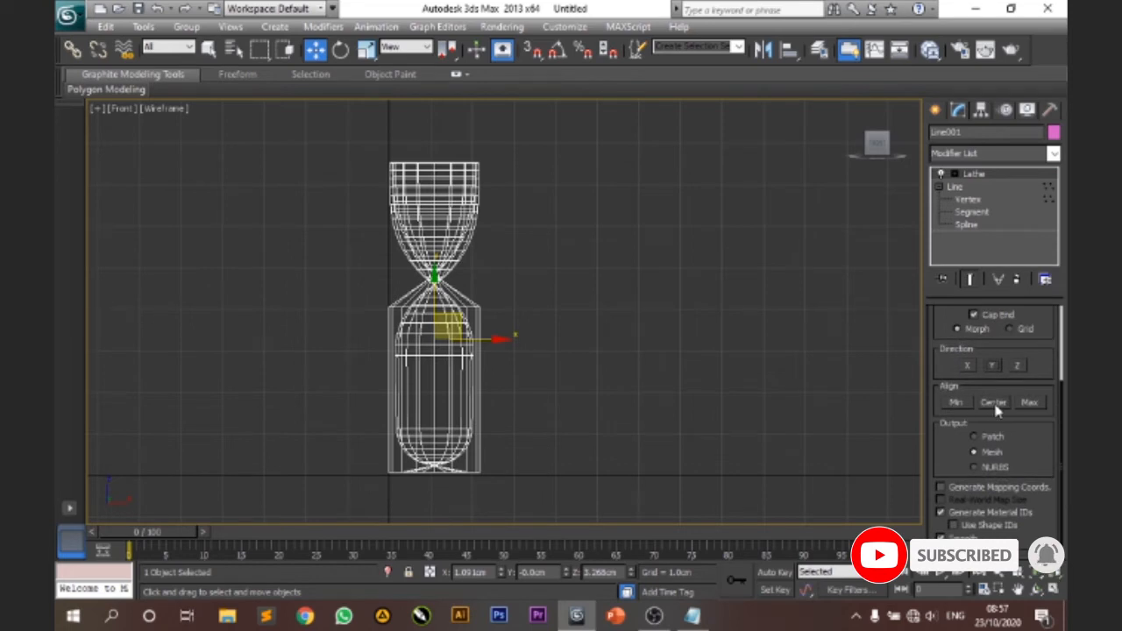
Check the rim vertices of the profile and align the Lathe axis to Max.
{"action": "left_click", "coordinate": [954, 186]}
{"action": "left_click", "coordinate": [967, 200]}
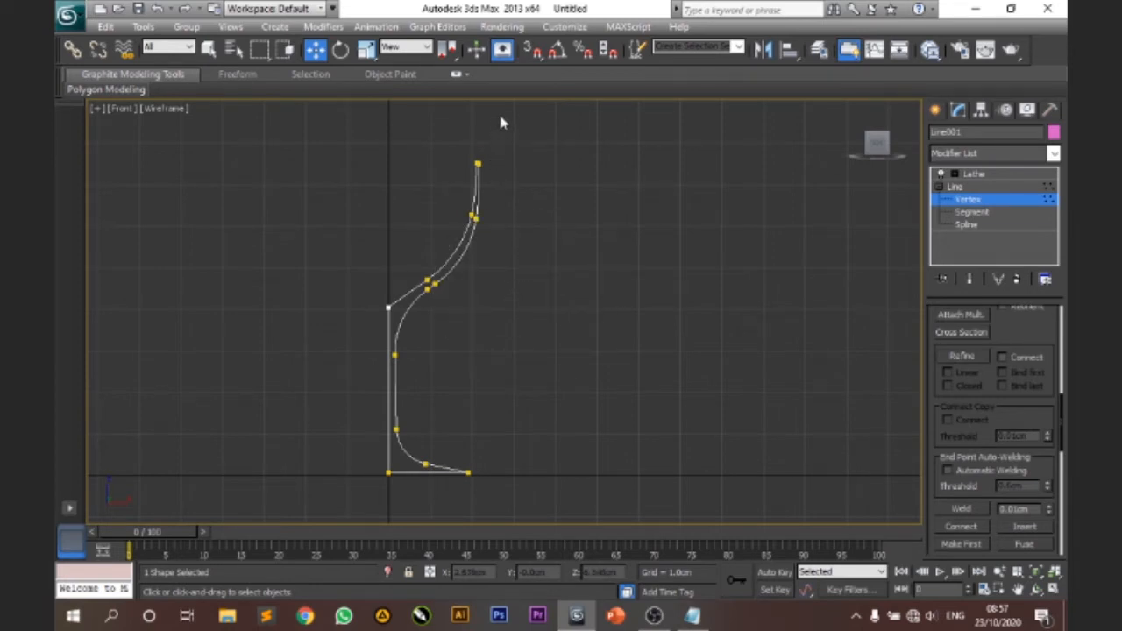
{"action": "left_click", "coordinate": [480, 161]}
{"action": "left_click", "coordinate": [480, 161]}
{"action": "left_click", "coordinate": [833, 250]}
{"action": "left_click", "coordinate": [478, 161]}
{"action": "left_click", "coordinate": [972, 173]}
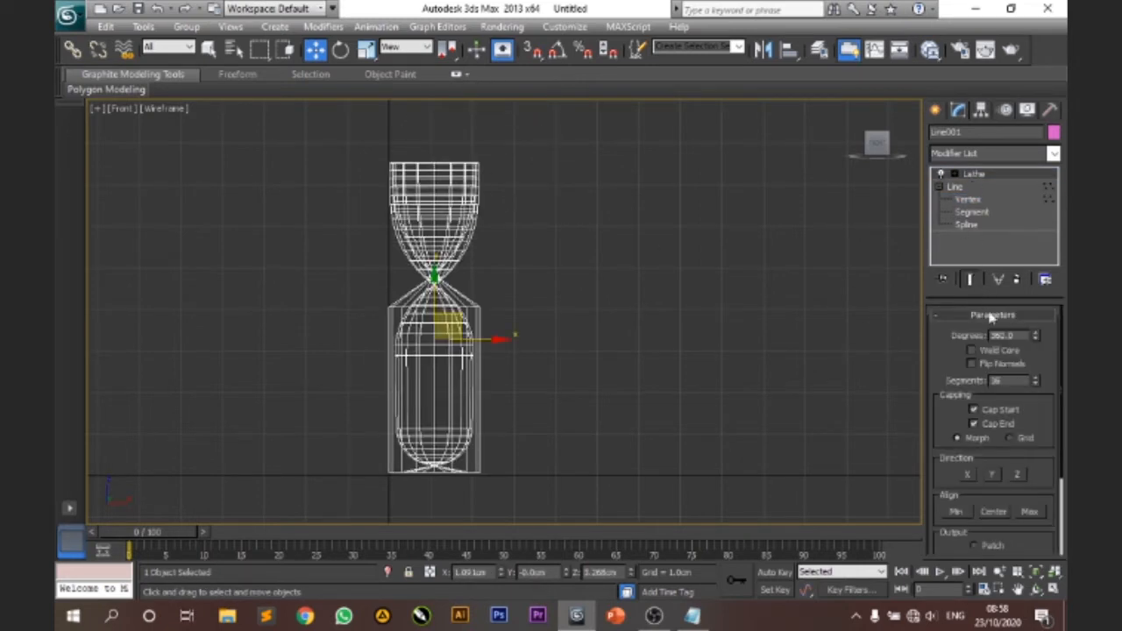
{"action": "left_click", "coordinate": [1033, 512]}
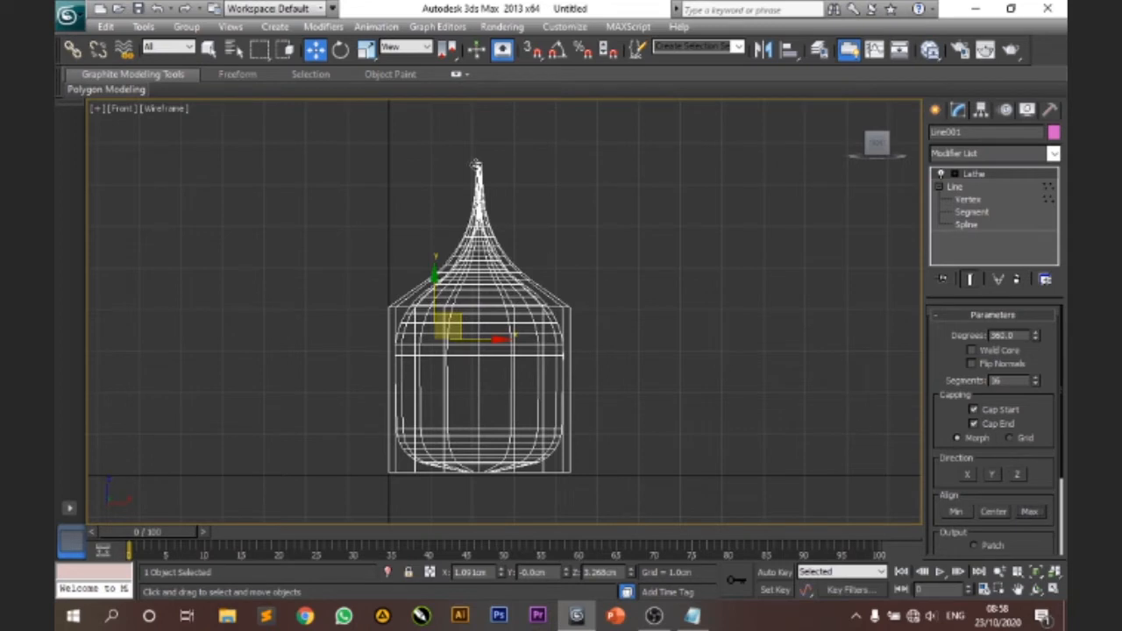
{"action": "key", "text": "ctrl"}
{"action": "key", "text": "ctrl"}
Compare the Max alignment with the profile's rim vertices and switch the Lathe alignment to Center.
{"action": "left_click", "coordinate": [972, 200]}
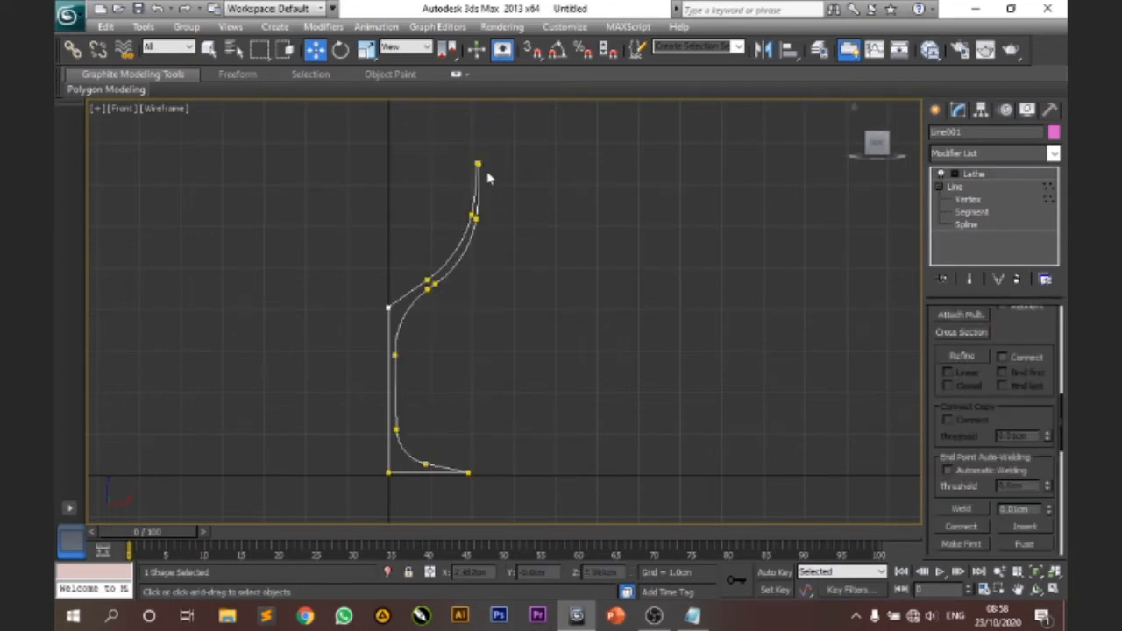
{"action": "key", "text": "ctrl"}
{"action": "key", "text": "ctrl"}
{"action": "key", "text": "ctrl"}
{"action": "key", "text": "ctrl"}
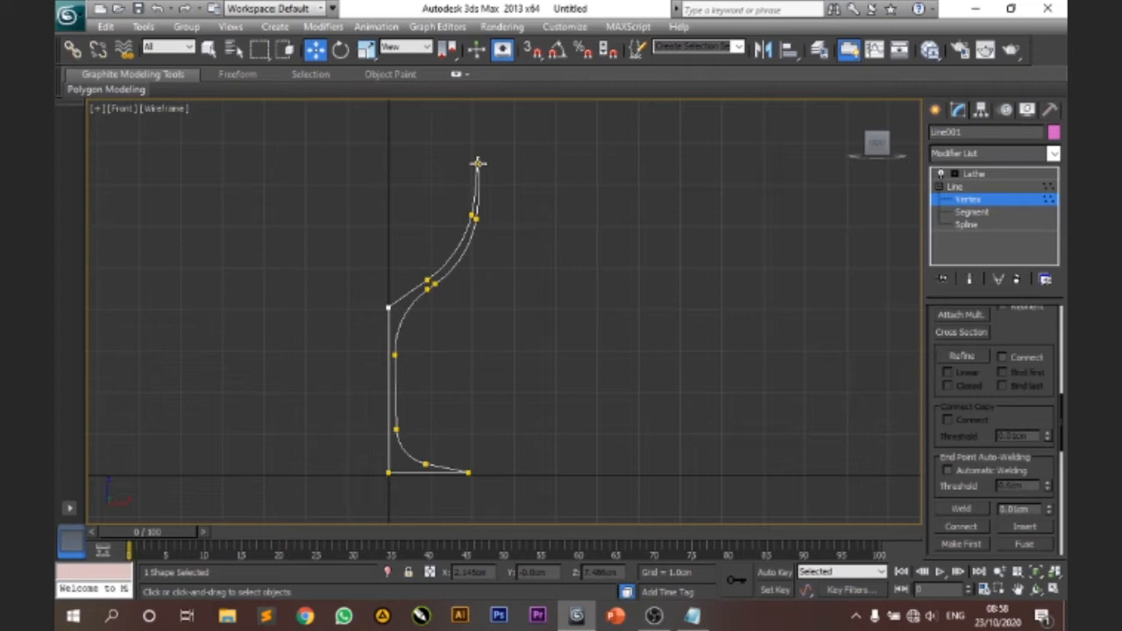
{"action": "left_click", "coordinate": [973, 174]}
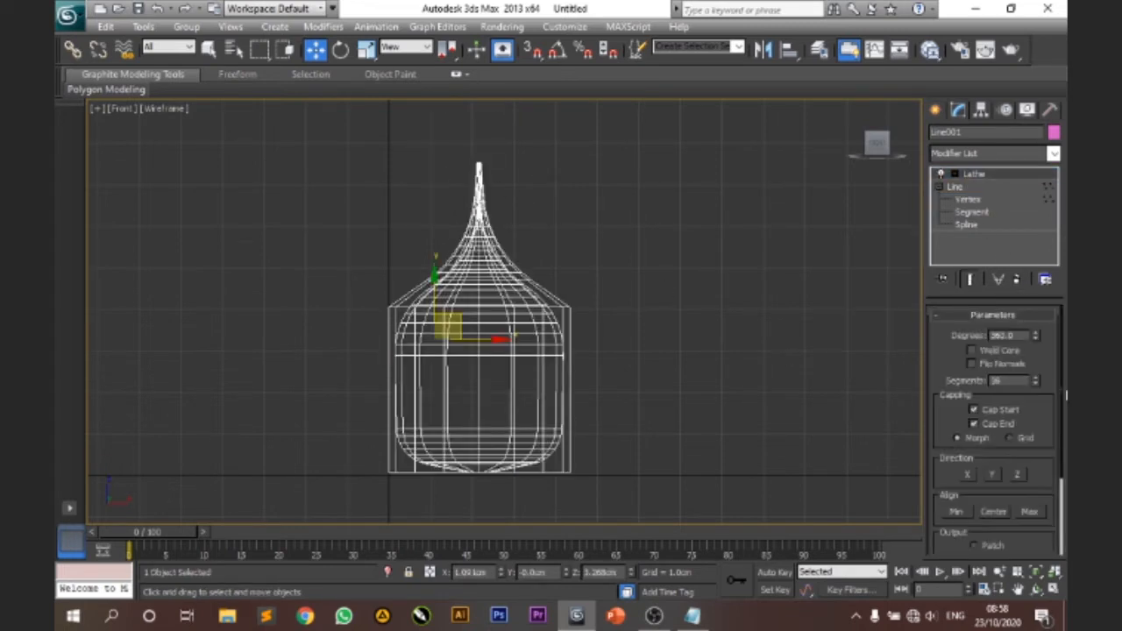
{"action": "left_click", "coordinate": [1002, 515]}
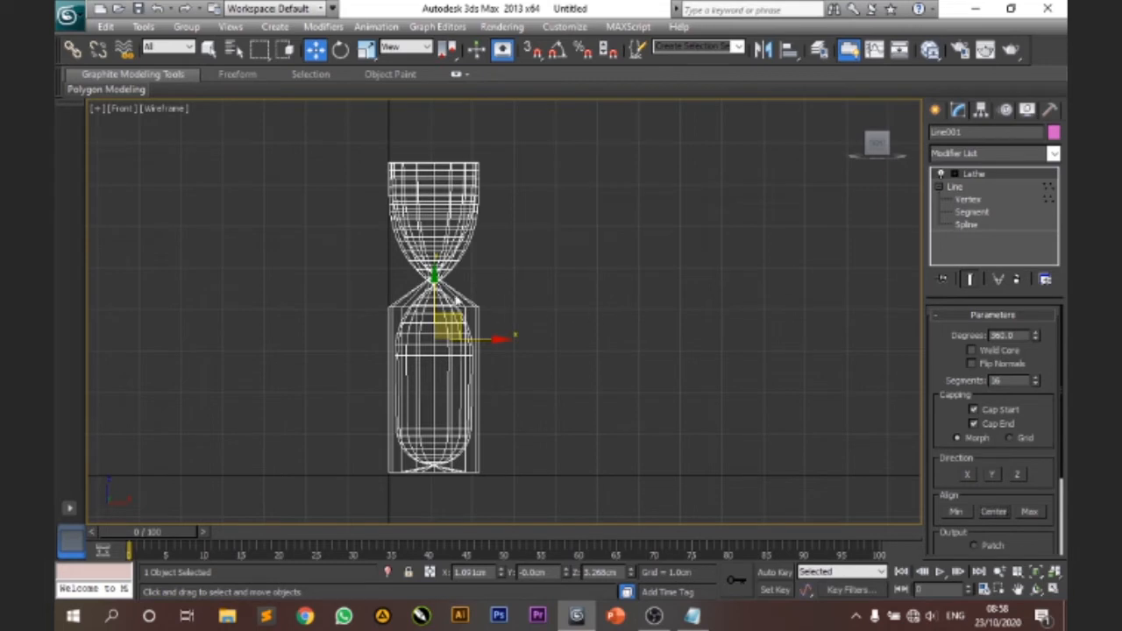
Compare the profile's vertices with the center-aligned Lathe shape in the Front view.
{"action": "left_click", "coordinate": [967, 200]}
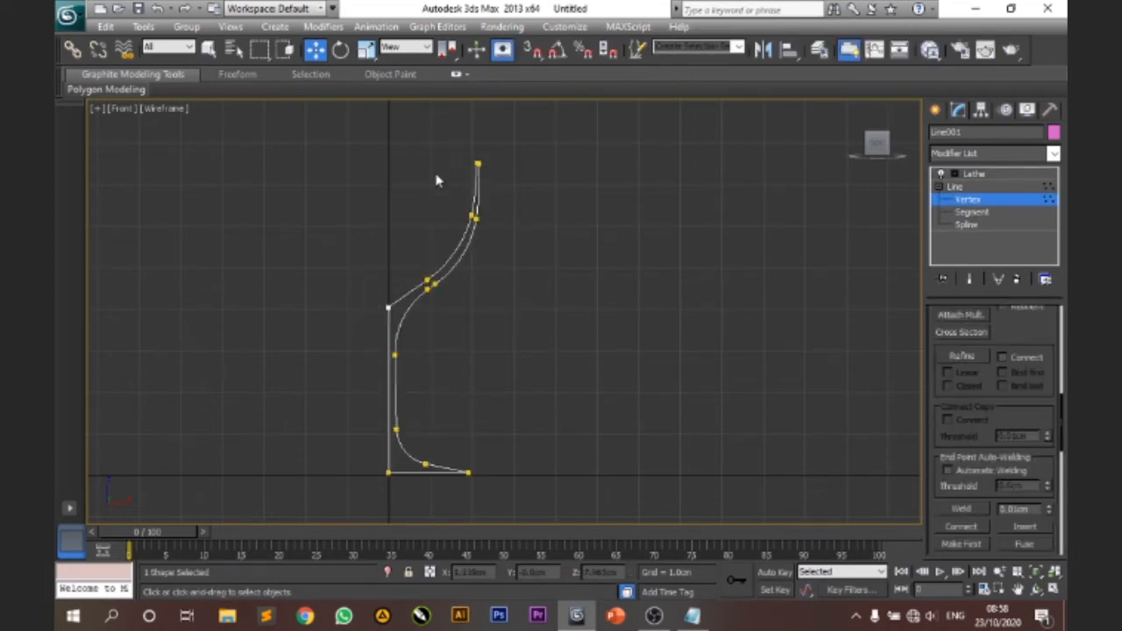
{"action": "scroll", "coordinate": [397, 184], "scroll_direction": "up", "scroll_amount": 4}
{"action": "middle_click_drag", "start_coordinate": [406, 237], "coordinate": [596, 301]}
{"action": "scroll", "coordinate": [567, 416], "scroll_direction": "down", "scroll_amount": 2}
{"action": "scroll", "coordinate": [568, 416], "scroll_direction": "down", "scroll_amount": 2}
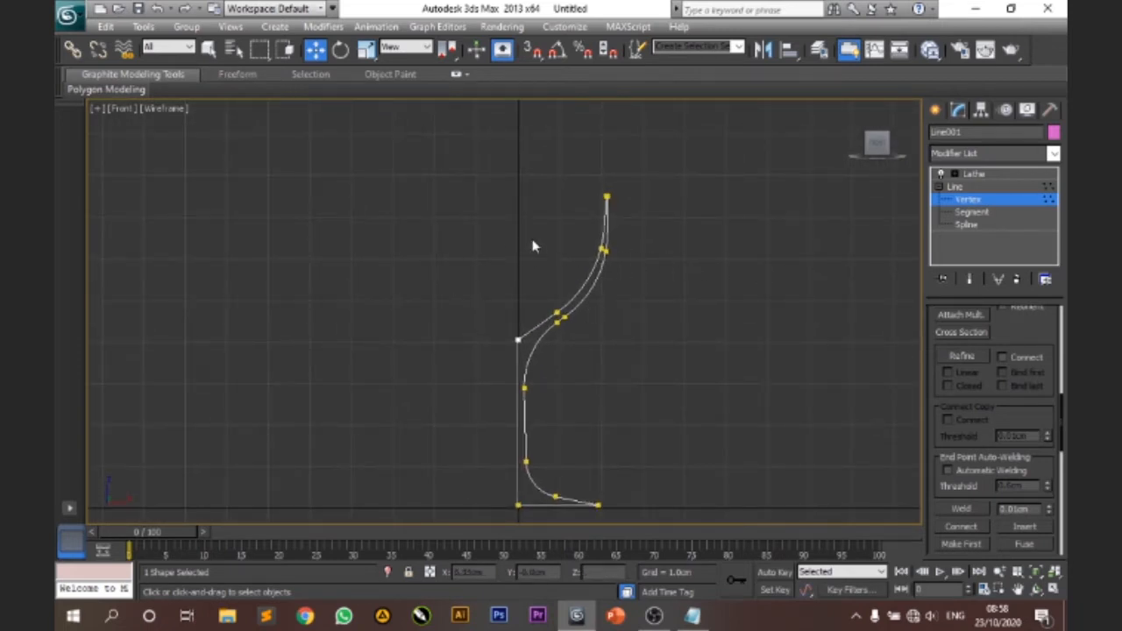
{"action": "key", "text": "ctrl"}
{"action": "key", "text": "ctrl"}
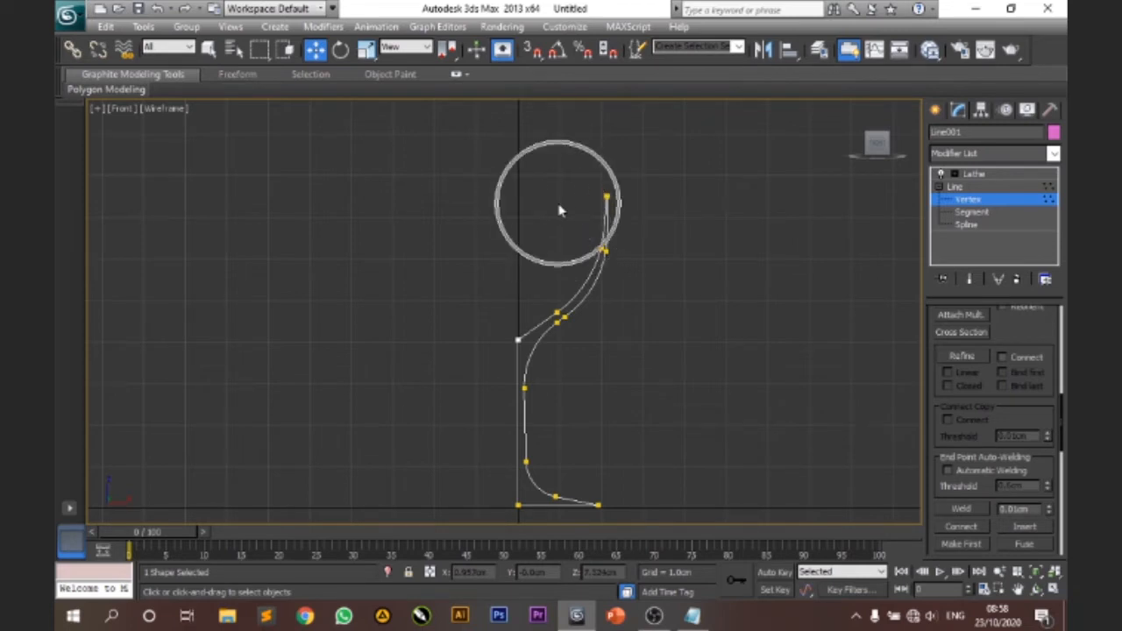
{"action": "left_click", "coordinate": [981, 174]}
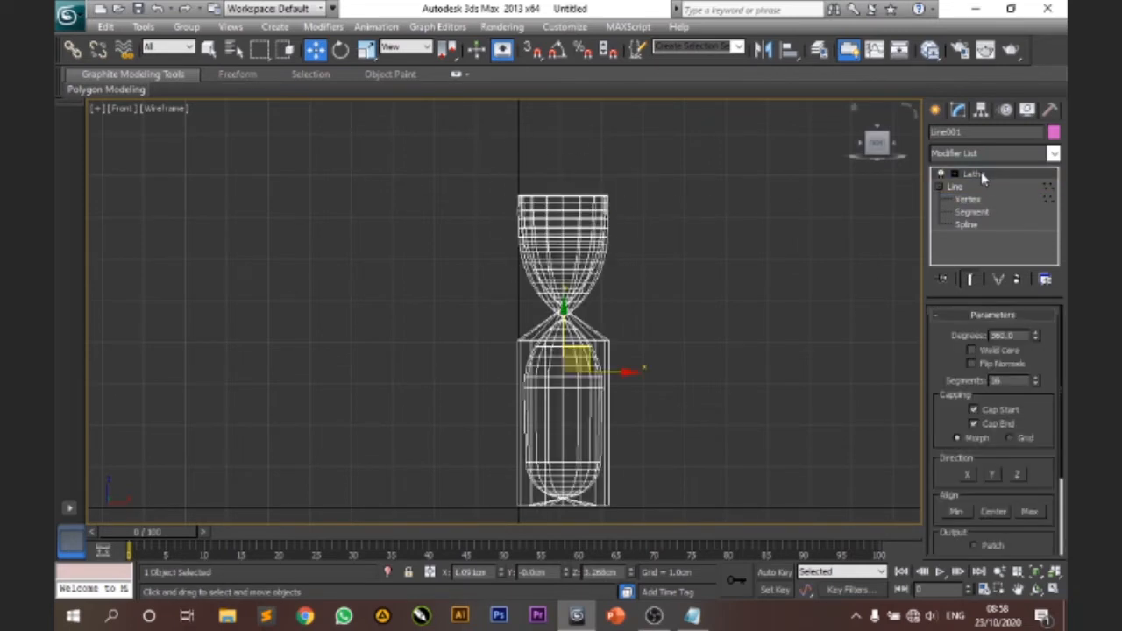
{"action": "key", "text": "ctrl"}
Check the profile's straight stem edge, then set the Lathe direction to Y and its alignment to Min.
{"action": "left_click", "coordinate": [967, 199]}
{"action": "key", "text": "ctrl"}
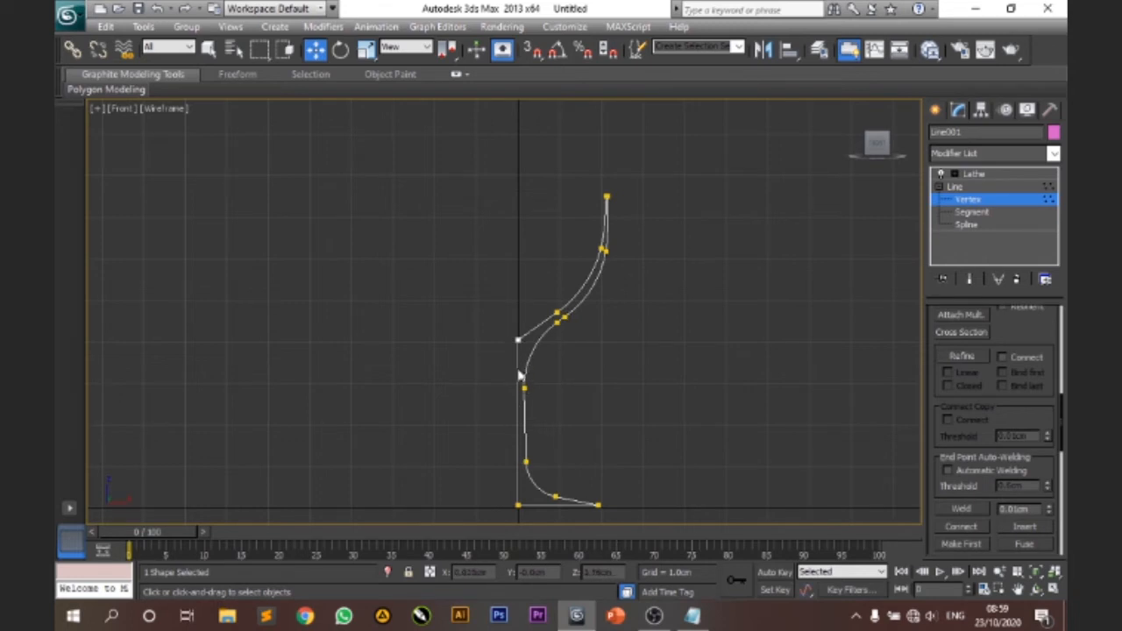
{"action": "middle_click_drag", "start_coordinate": [635, 354], "coordinate": [681, 283]}
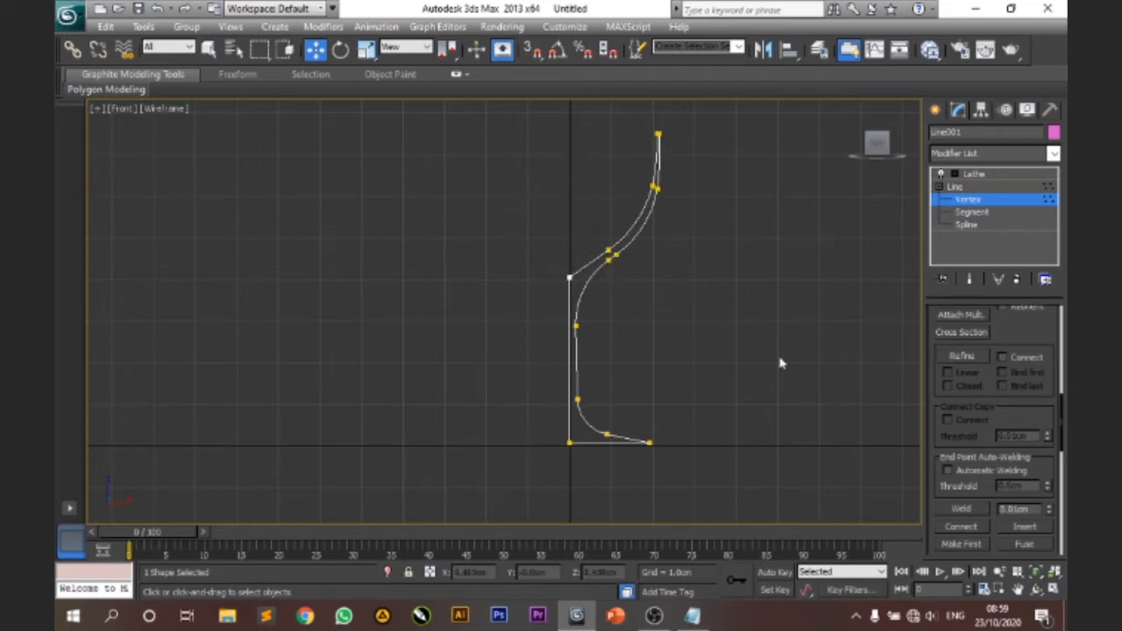
{"action": "left_click", "coordinate": [980, 174]}
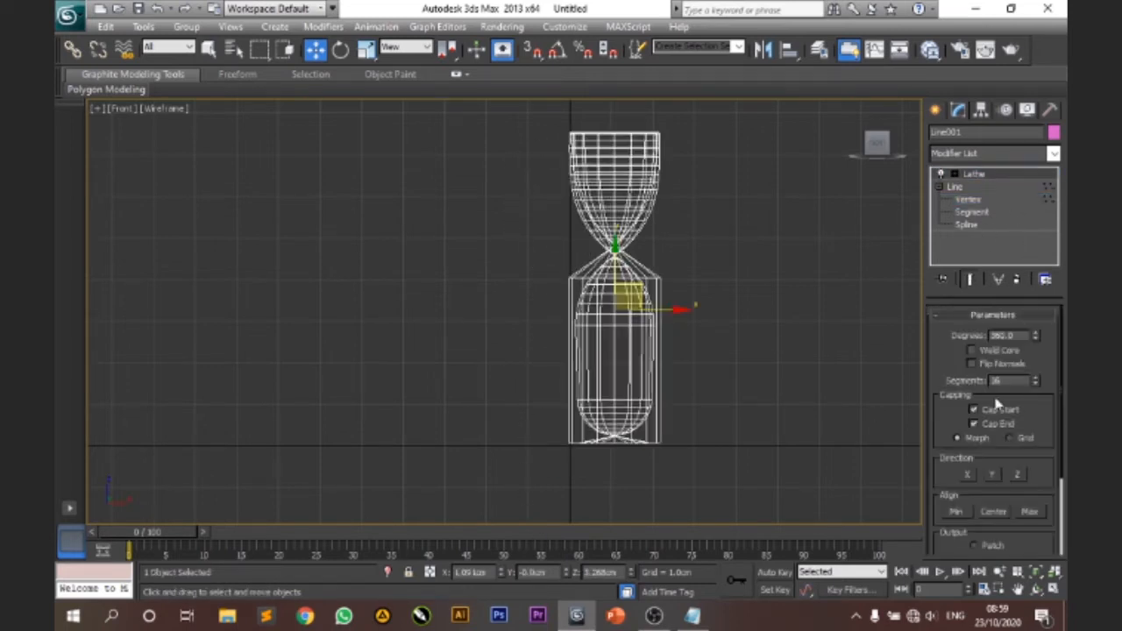
{"action": "left_click", "coordinate": [991, 474]}
{"action": "scroll", "coordinate": [1035, 488], "scroll_direction": "down", "scroll_amount": 4}
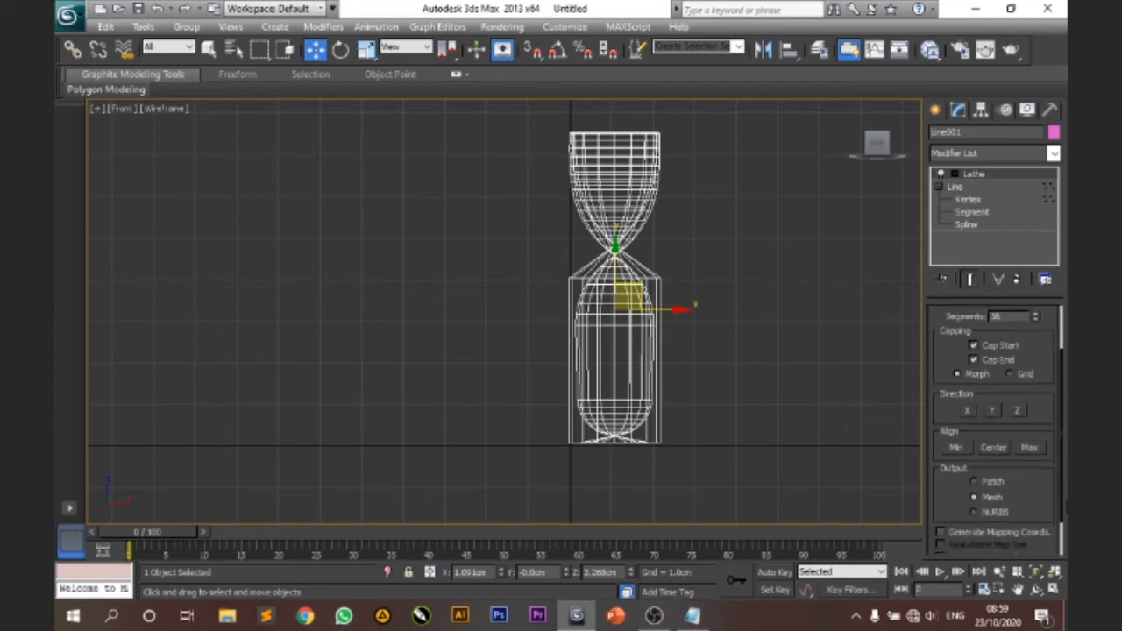
{"action": "left_click", "coordinate": [955, 432]}
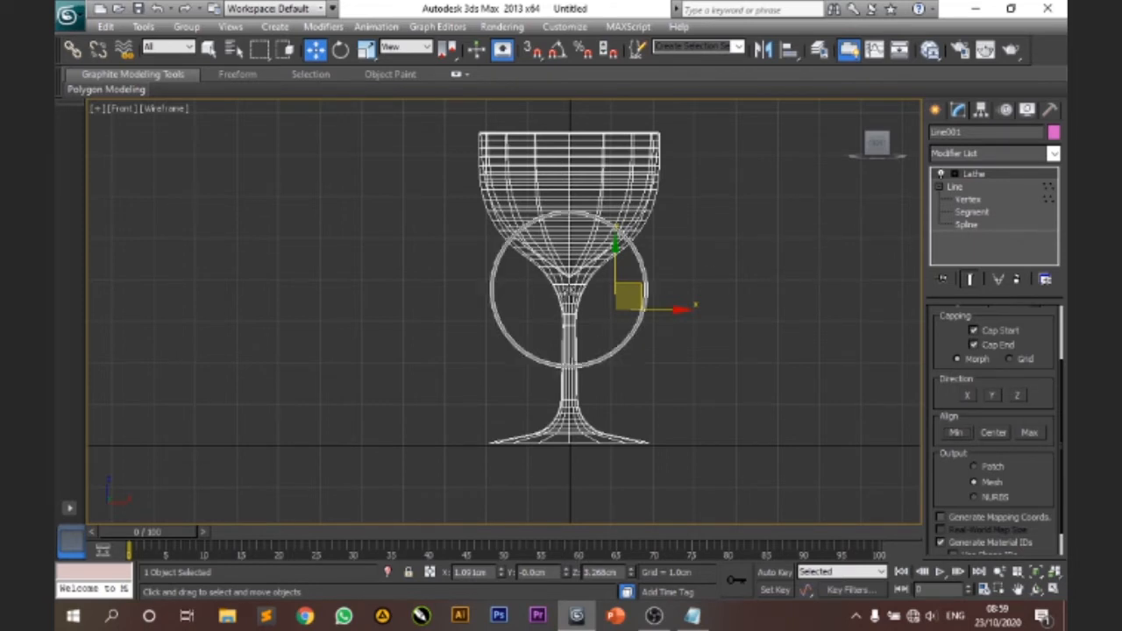
{"action": "key", "text": "ctrl"}
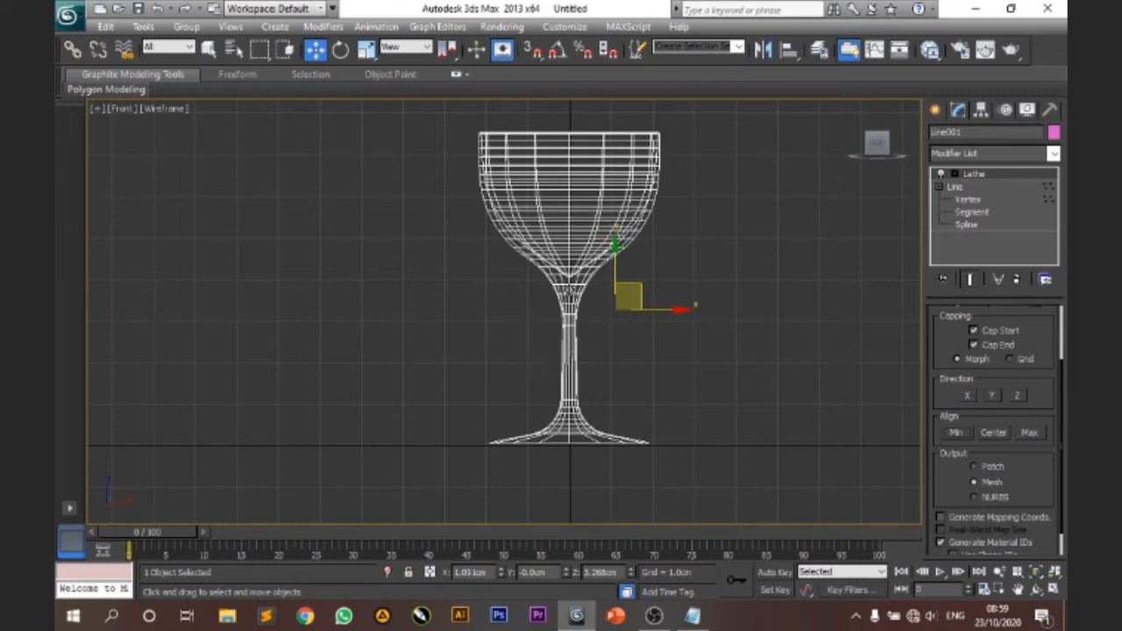
Inspect the revolved glass in the four-viewport layout, with a close view of the rim in Perspective.
{"action": "scroll", "coordinate": [807, 263], "scroll_direction": "up", "scroll_amount": 3}
{"action": "scroll", "coordinate": [808, 271], "scroll_direction": "down", "scroll_amount": 6}
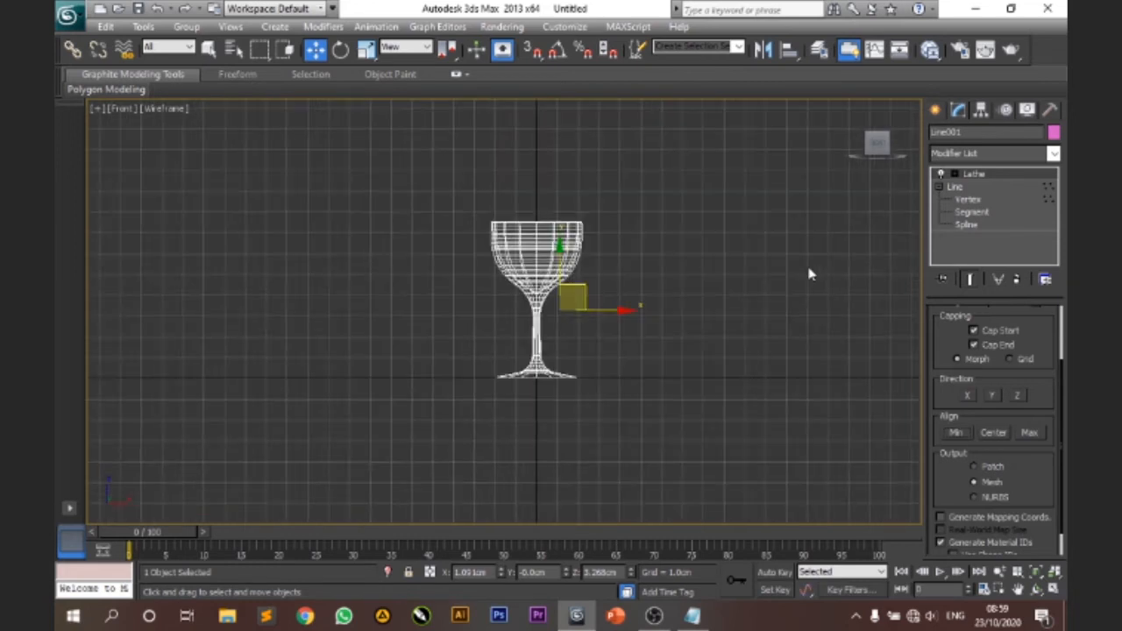
{"action": "scroll", "coordinate": [809, 271], "scroll_direction": "up", "scroll_amount": 2}
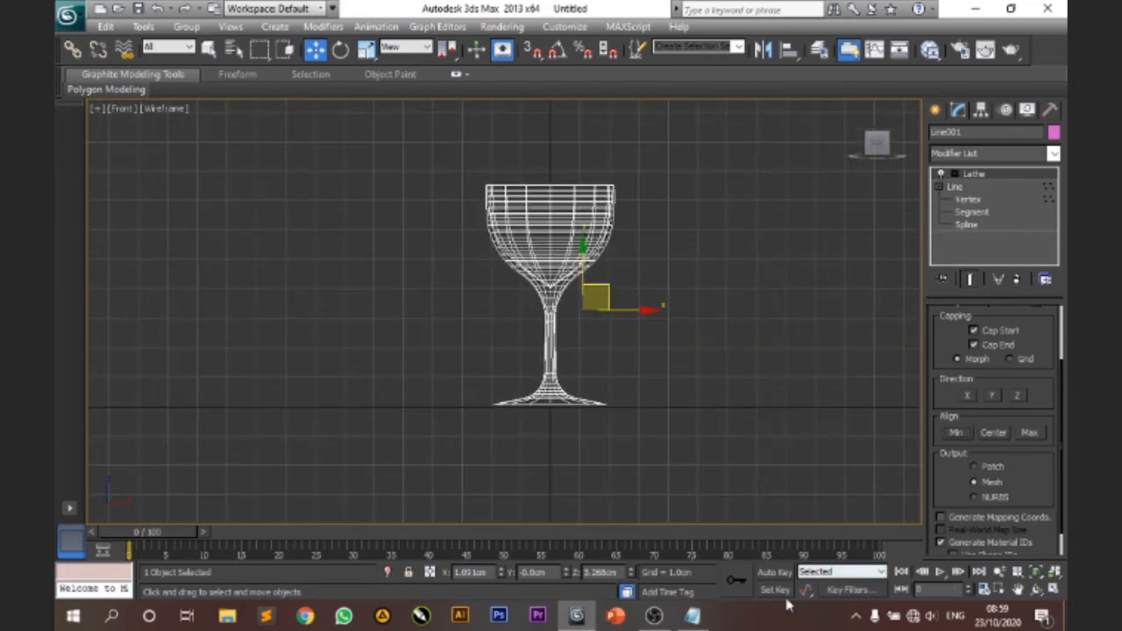
{"action": "left_click", "coordinate": [1054, 589]}
{"action": "key", "text": "ctrl"}
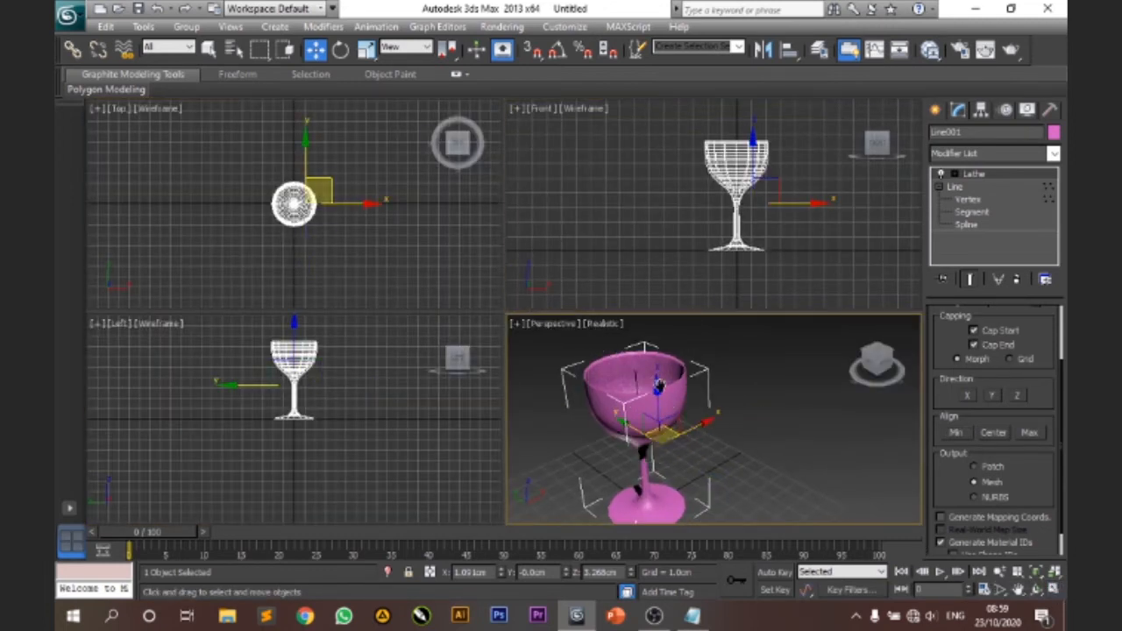
{"action": "middle_click_drag", "start_coordinate": [652, 385], "coordinate": [707, 396]}
{"action": "scroll", "coordinate": [707, 396], "scroll_direction": "up", "scroll_amount": 5}
{"action": "mouse_move", "coordinate": [711, 446]}
{"action": "middle_mouse_down", "text": "alt"}
{"action": "mouse_move", "coordinate": [710, 458]}
{"action": "mouse_move", "coordinate": [710, 444]}
{"action": "middle_mouse_up", "text": "alt"}
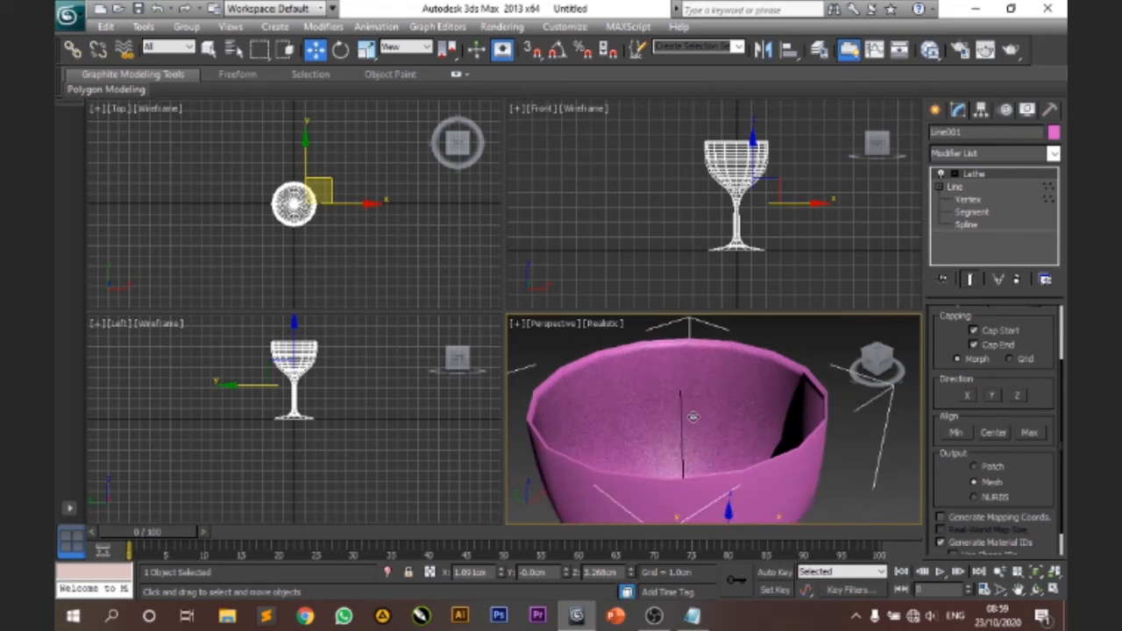
Examine the revolved glass's faceted outline in the Top view against the Lathe segment setting and the profile's vertices.
{"action": "scroll", "coordinate": [1060, 368], "scroll_direction": "up", "scroll_amount": 3}
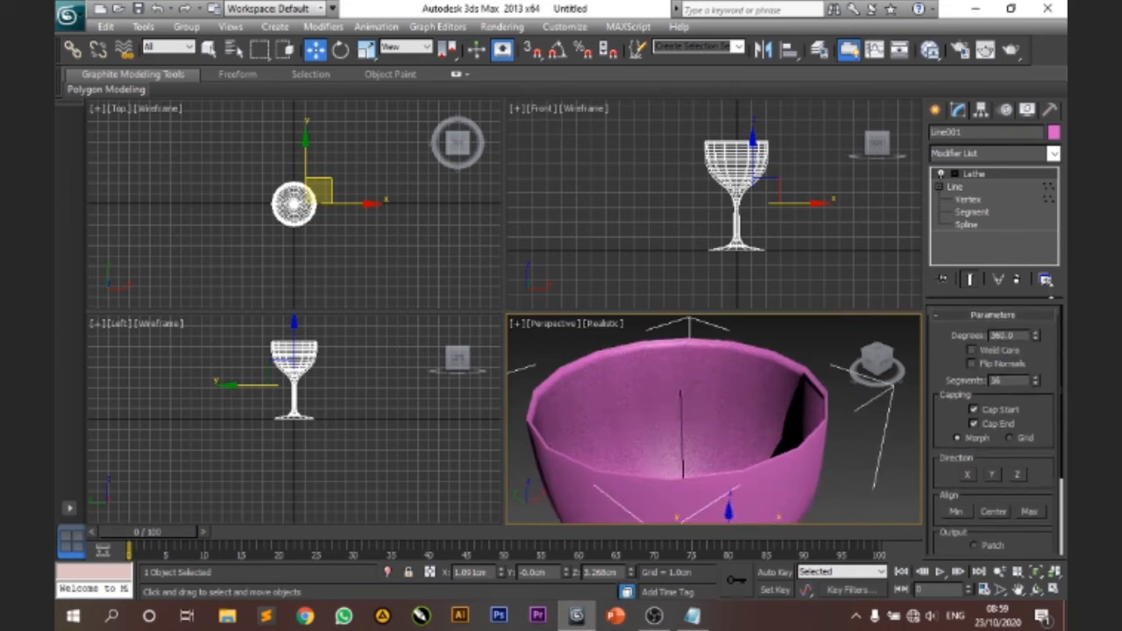
{"action": "left_click", "coordinate": [979, 175]}
{"action": "left_click_drag", "start_coordinate": [1061, 391], "coordinate": [1061, 355]}
{"action": "mouse_move", "coordinate": [395, 246]}
{"action": "middle_mouse_down"}
{"action": "mouse_move", "coordinate": [470, 238]}
{"action": "mouse_move", "coordinate": [376, 238]}
{"action": "middle_mouse_up"}
{"action": "scroll", "coordinate": [256, 175], "scroll_direction": "up", "scroll_amount": 6}
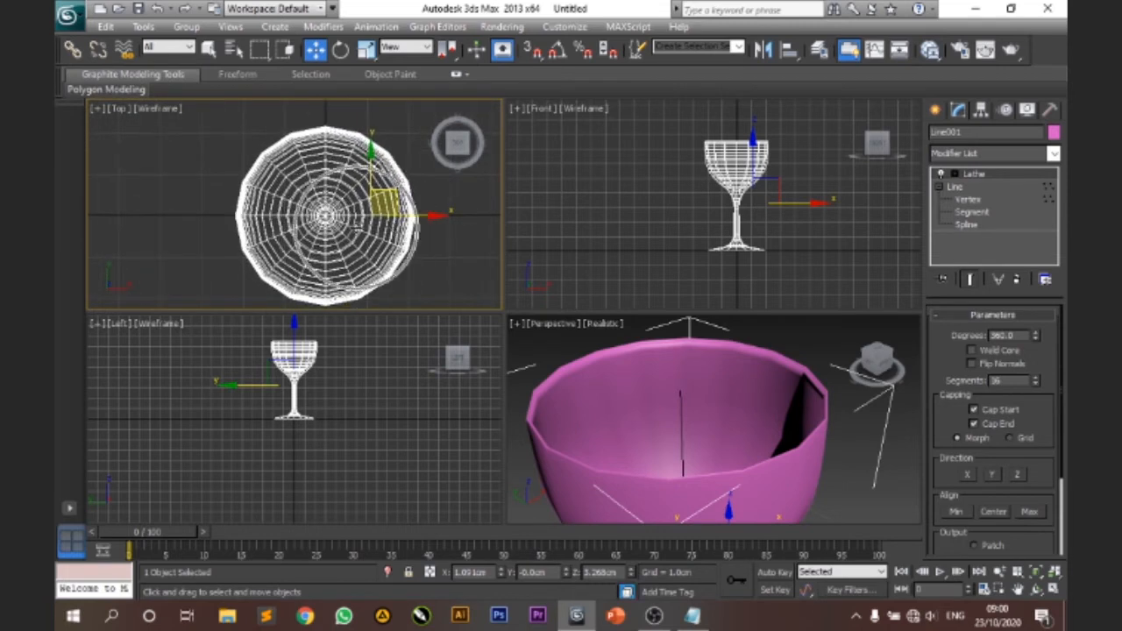
{"action": "left_click", "coordinate": [1009, 381]}
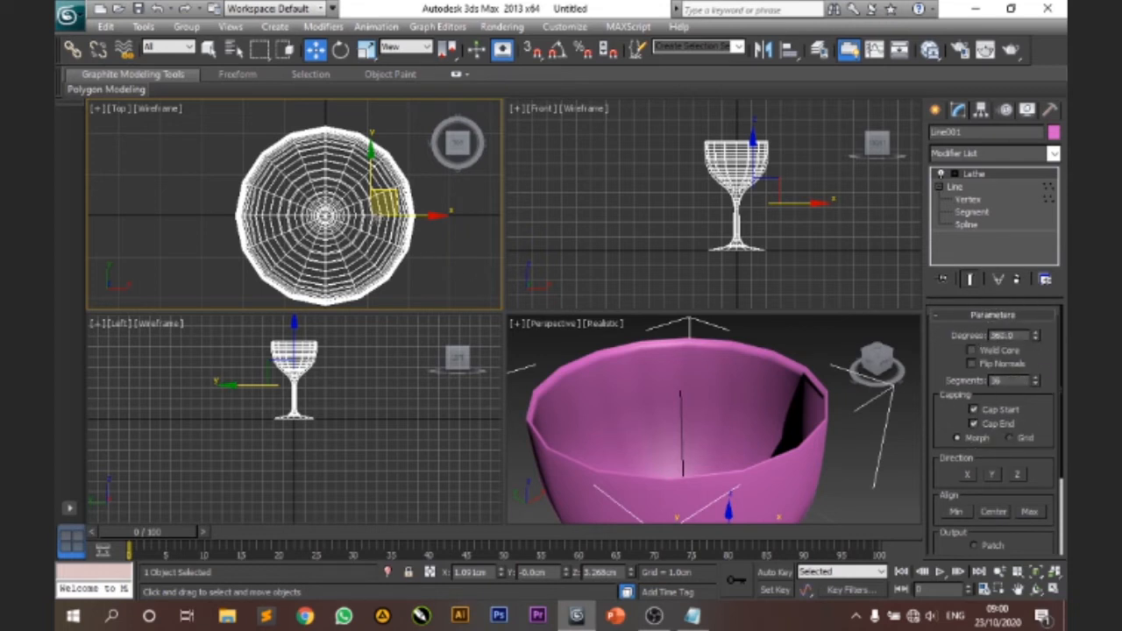
{"action": "left_click", "coordinate": [968, 200]}
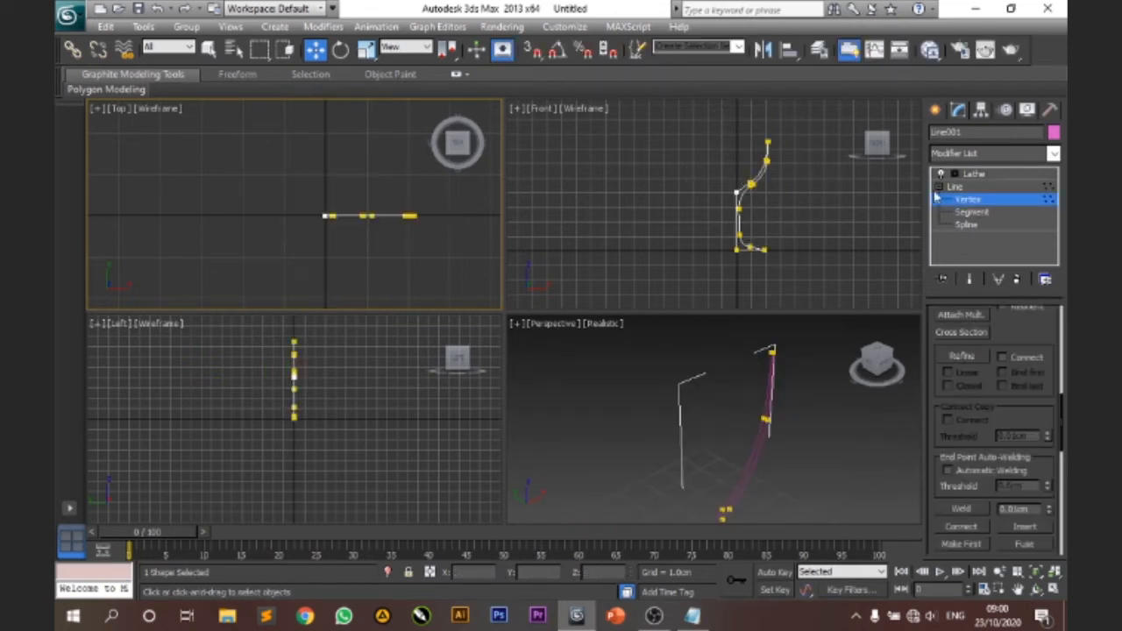
{"action": "left_click", "coordinate": [973, 174]}
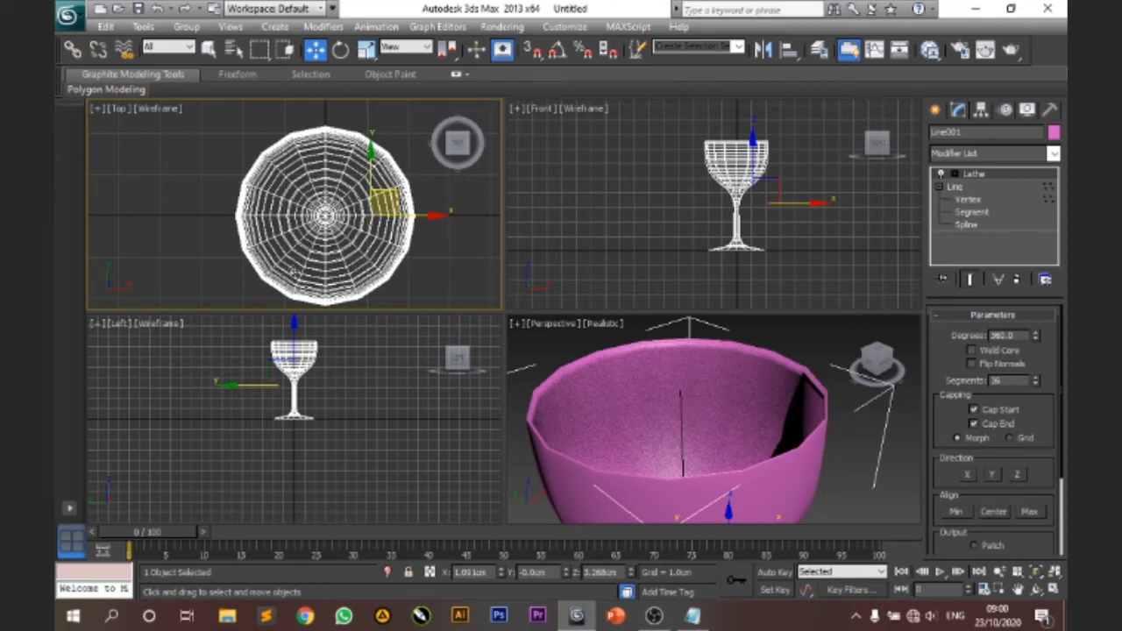
Check the faceted rim up close in the Perspective view and set the Lathe segments to 360.
{"action": "key", "text": "ctrl"}
{"action": "middle_click_drag", "start_coordinate": [682, 361], "coordinate": [715, 359], "text": "alt"}
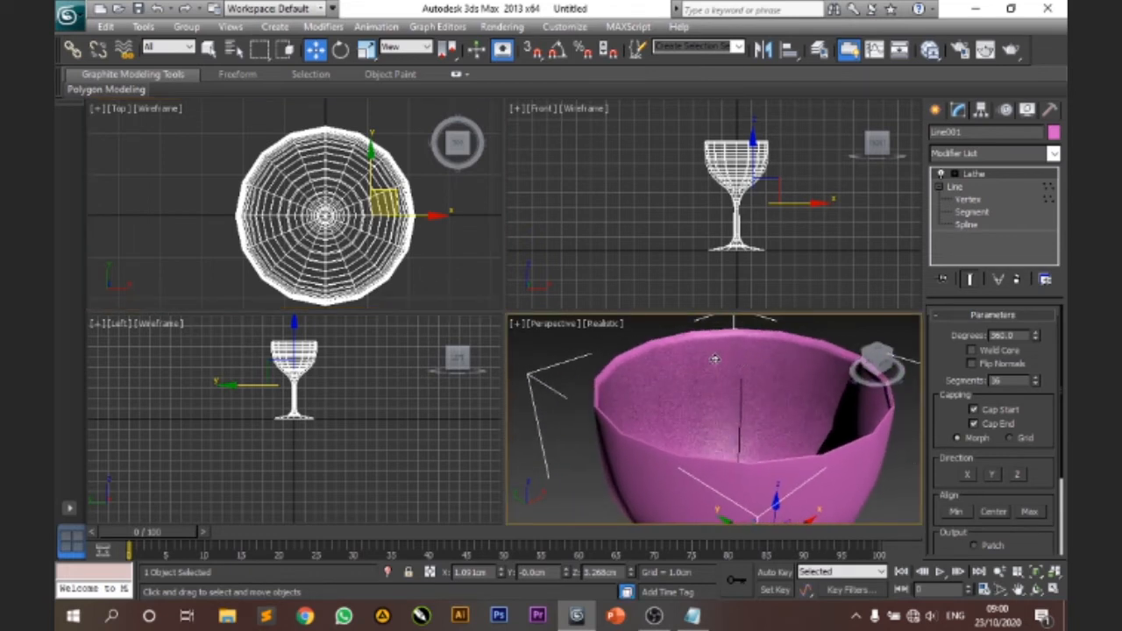
{"action": "scroll", "coordinate": [603, 389], "scroll_direction": "up", "scroll_amount": 1}
{"action": "scroll", "coordinate": [603, 388], "scroll_direction": "down", "scroll_amount": 1}
{"action": "scroll", "coordinate": [592, 393], "scroll_direction": "up", "scroll_amount": 2}
{"action": "middle_click_drag", "start_coordinate": [592, 393], "coordinate": [671, 422]}
{"action": "key", "text": "ctrl"}
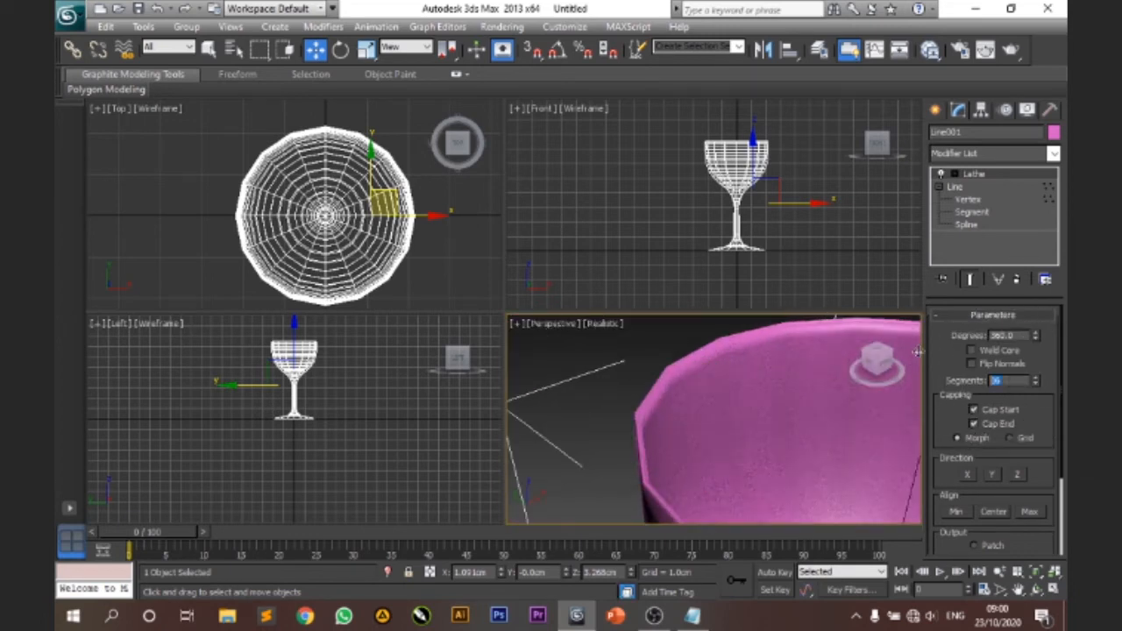
{"action": "type", "text": "3"}
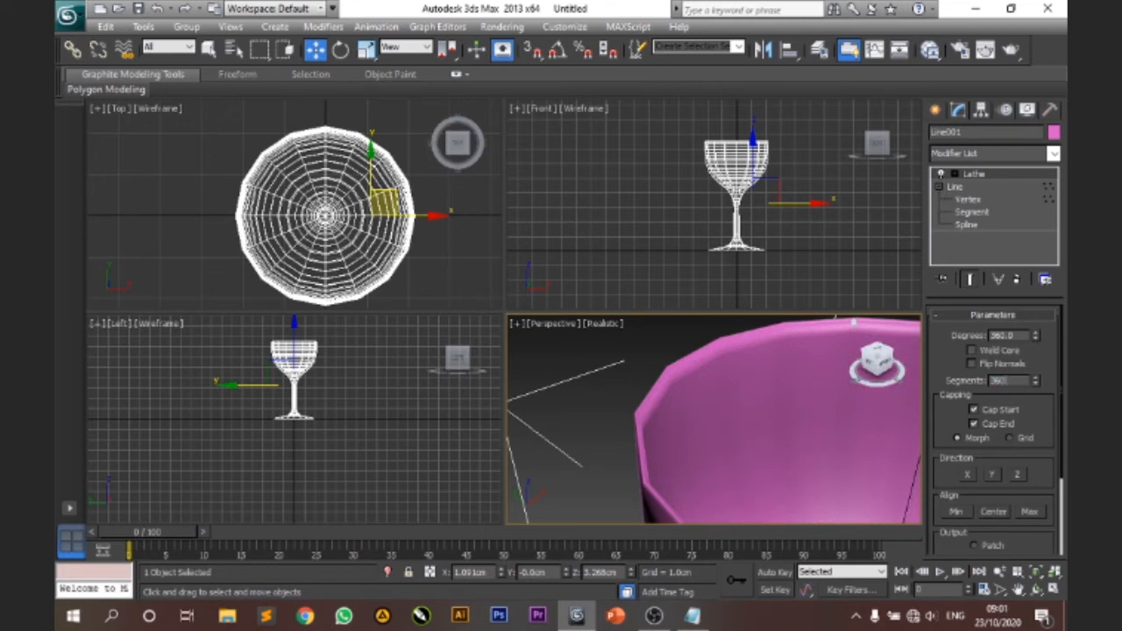
{"action": "type", "text": "60"}
{"action": "key", "text": "Return"}
Inspect the roundness of the glass in the Top view and its rim and whole shape in the Perspective view.
{"action": "middle_click_drag", "start_coordinate": [699, 366], "coordinate": [661, 378]}
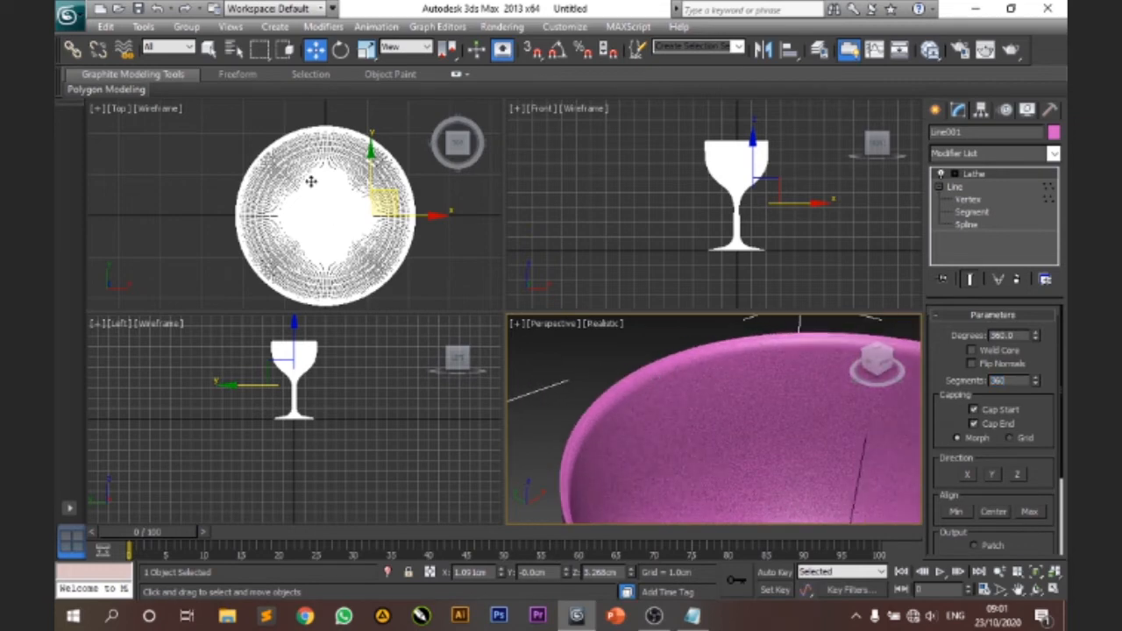
{"action": "scroll", "coordinate": [312, 179], "scroll_direction": "up", "scroll_amount": 3}
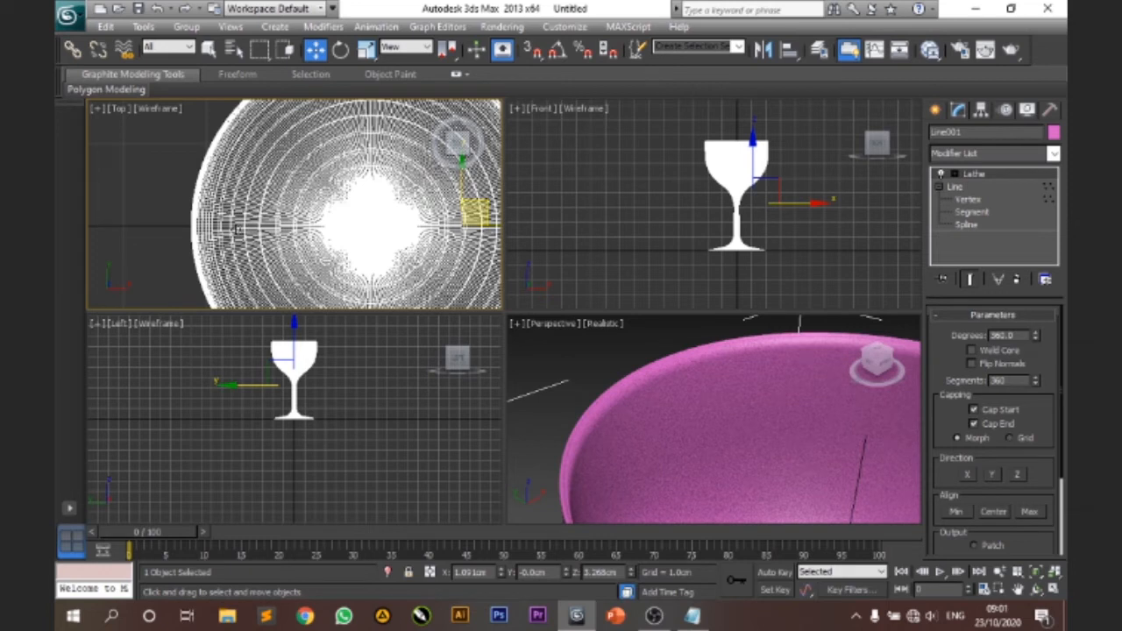
{"action": "scroll", "coordinate": [627, 386], "scroll_direction": "up", "scroll_amount": 3}
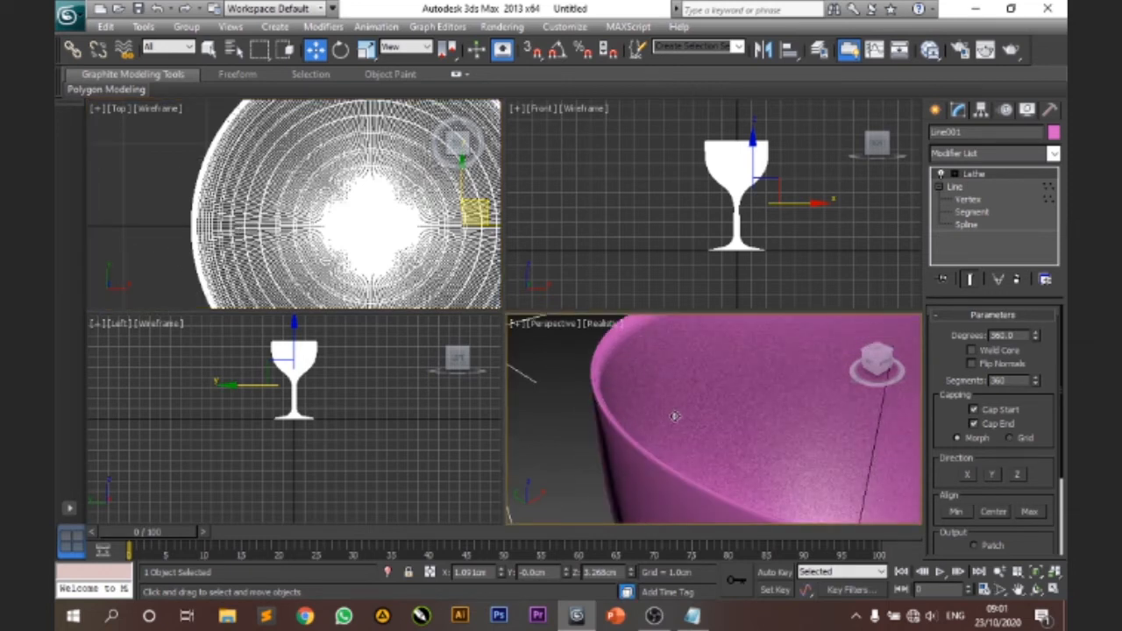
{"action": "scroll", "coordinate": [673, 416], "scroll_direction": "down", "scroll_amount": 3}
{"action": "scroll", "coordinate": [779, 432], "scroll_direction": "down", "scroll_amount": 10}
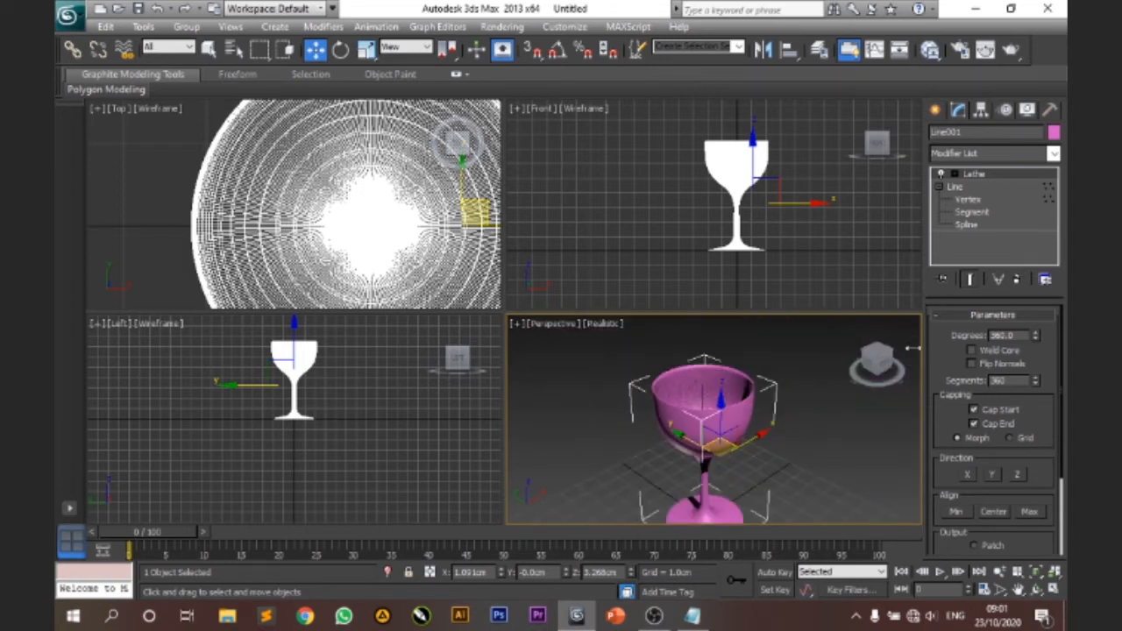
{"action": "left_click", "coordinate": [880, 361]}
{"action": "left_click_drag", "start_coordinate": [879, 349], "coordinate": [879, 362]}
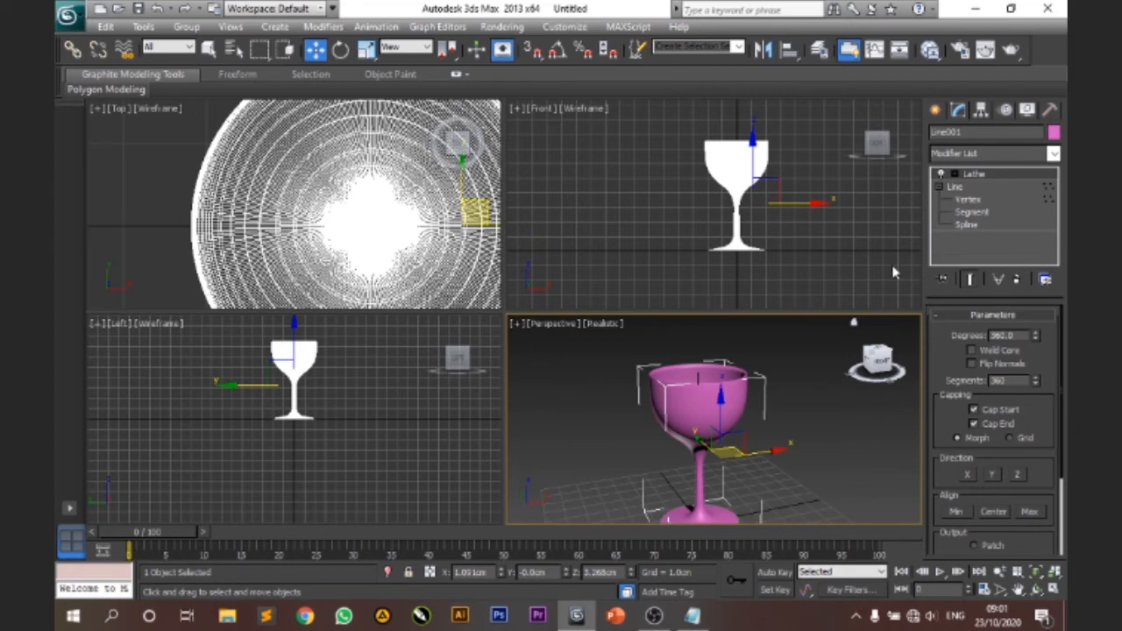
Raise the profile's rim vertices slightly in the Front view and return to the Lathe level to review the taller glass.
{"action": "left_click", "coordinate": [973, 200]}
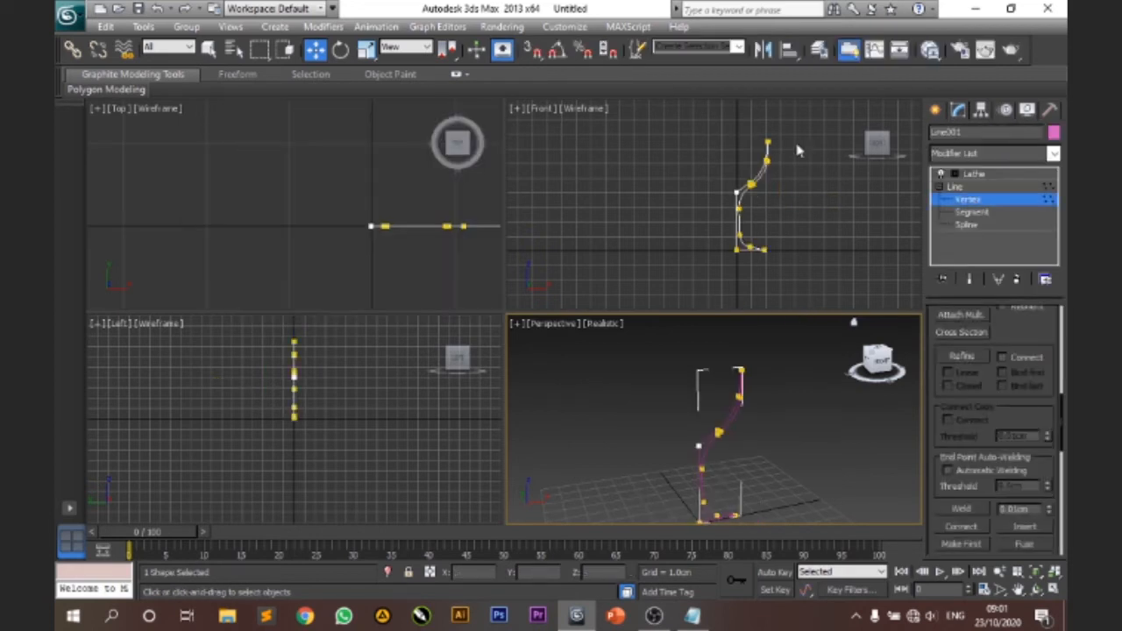
{"action": "left_click_drag", "start_coordinate": [697, 117], "coordinate": [769, 106]}
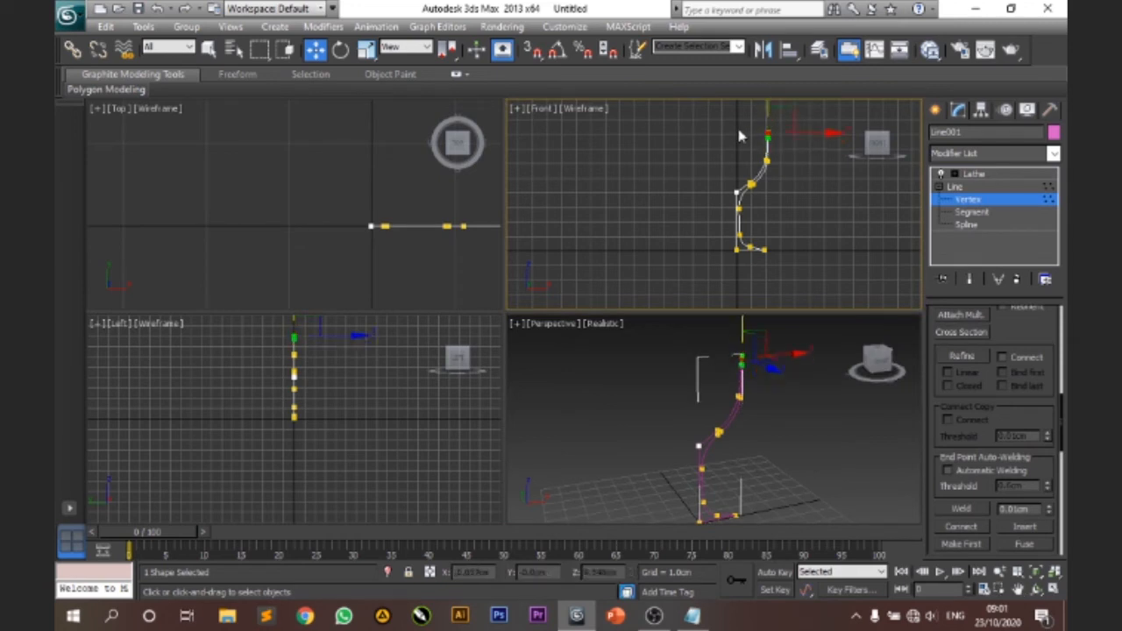
{"action": "left_click", "coordinate": [984, 175]}
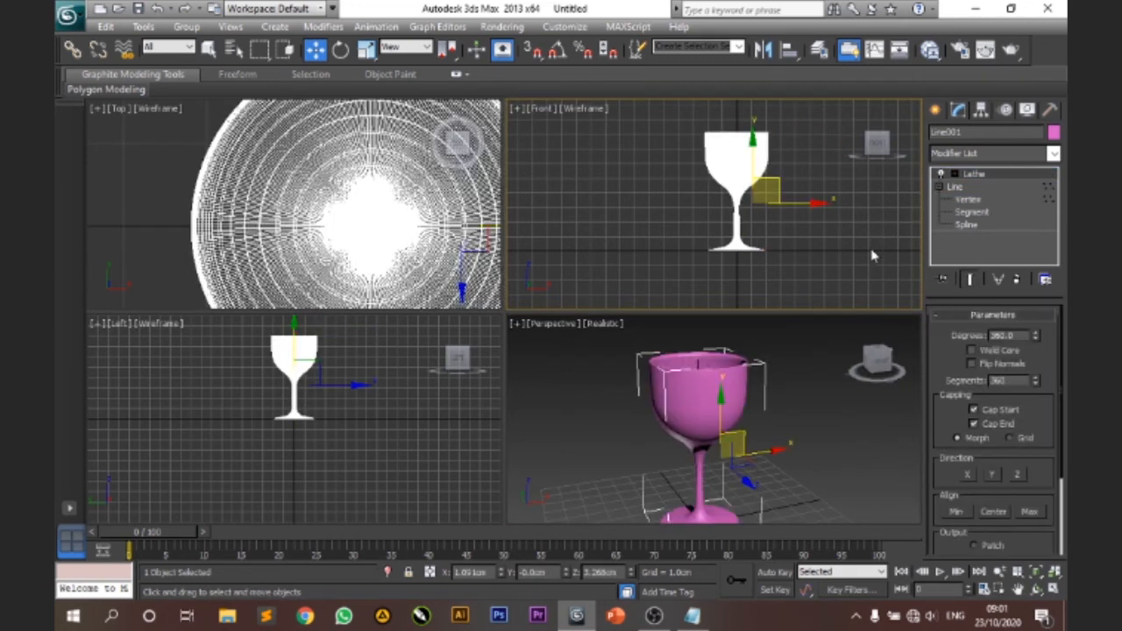
{"action": "scroll", "coordinate": [821, 402], "scroll_direction": "up", "scroll_amount": 3}
{"action": "scroll", "coordinate": [816, 418], "scroll_direction": "down", "scroll_amount": 5}
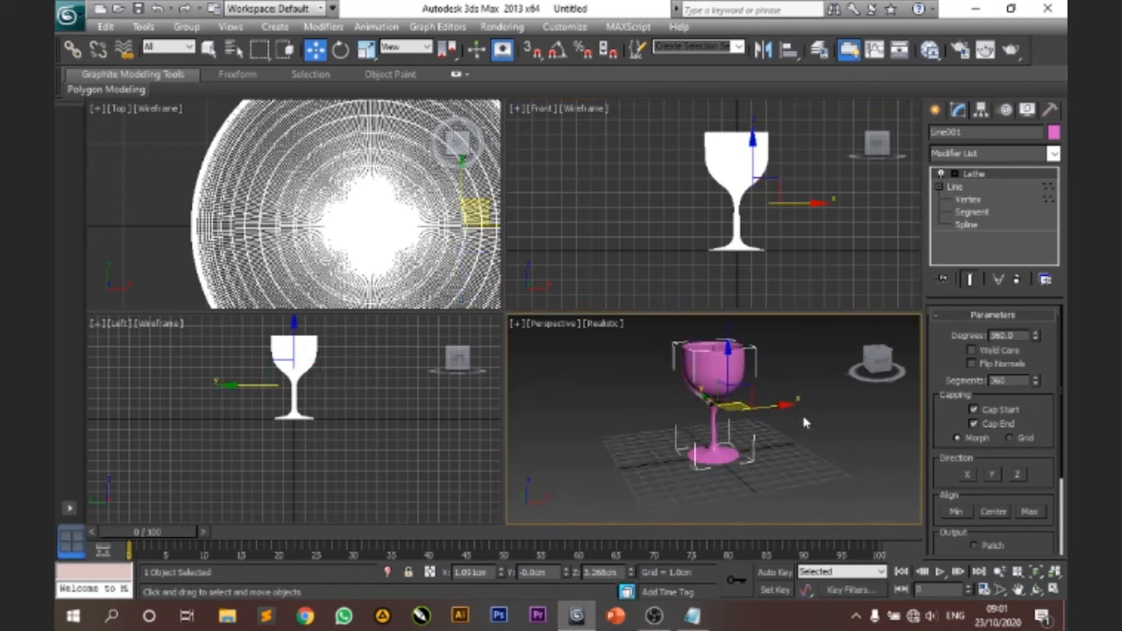
{"action": "middle_click_drag", "start_coordinate": [816, 418], "coordinate": [820, 411]}
{"action": "left_click_drag", "start_coordinate": [873, 364], "coordinate": [871, 390]}
Reselect the glass, try to move the Lathe's Axis sub-object about 2.1 cm in negative X, and undo the move.
{"action": "right_click", "coordinate": [826, 263]}
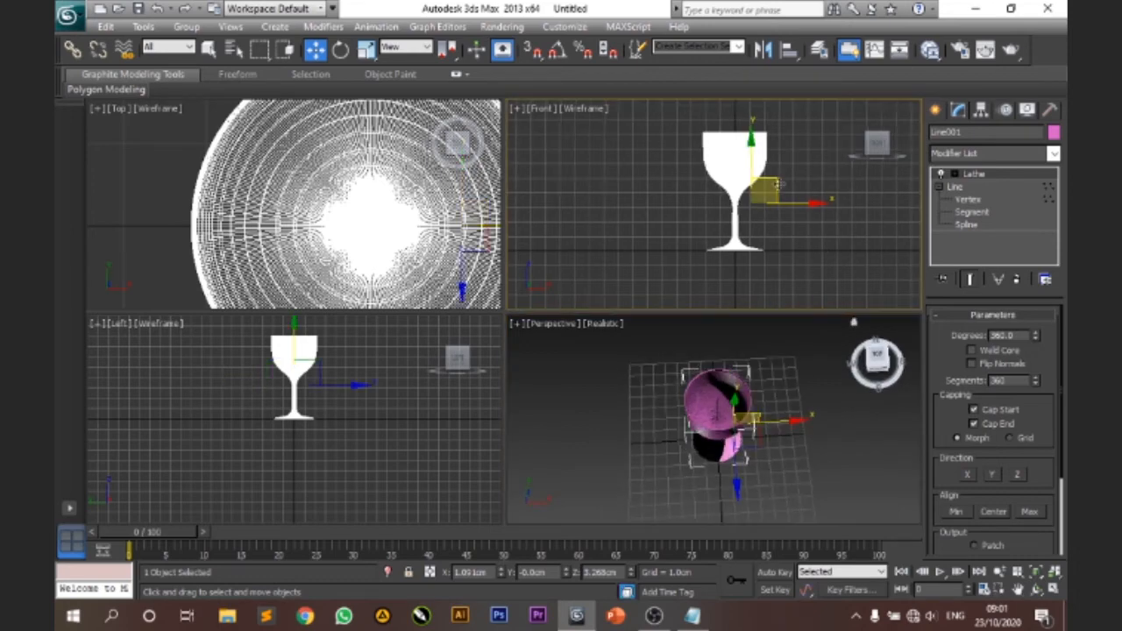
{"action": "left_click", "coordinate": [803, 157]}
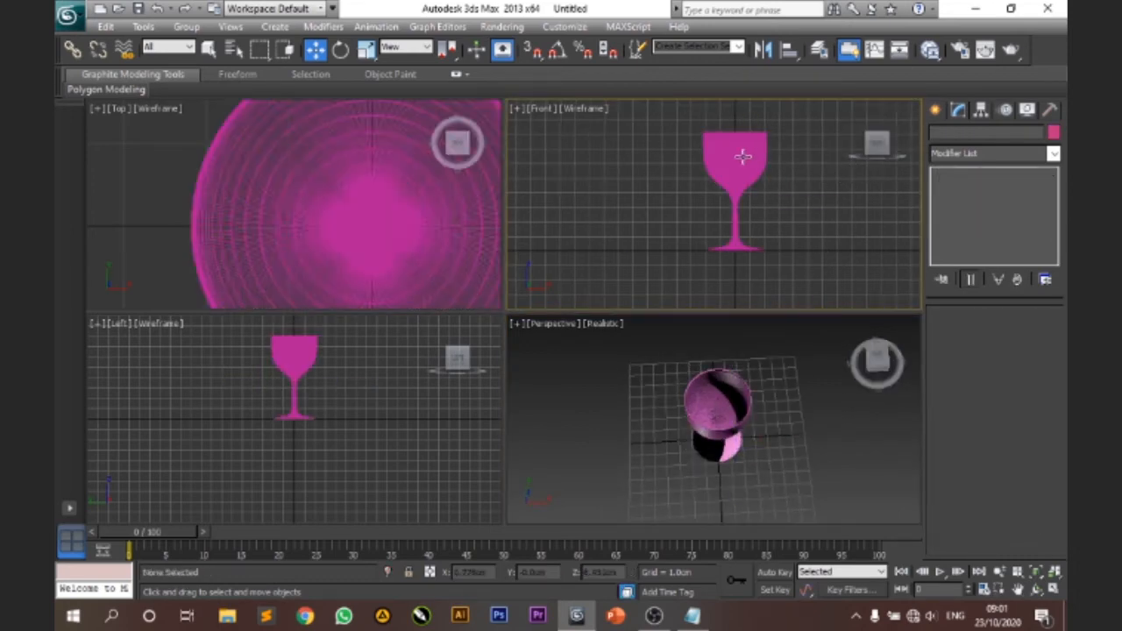
{"action": "left_click", "coordinate": [745, 157]}
{"action": "left_click", "coordinate": [955, 177]}
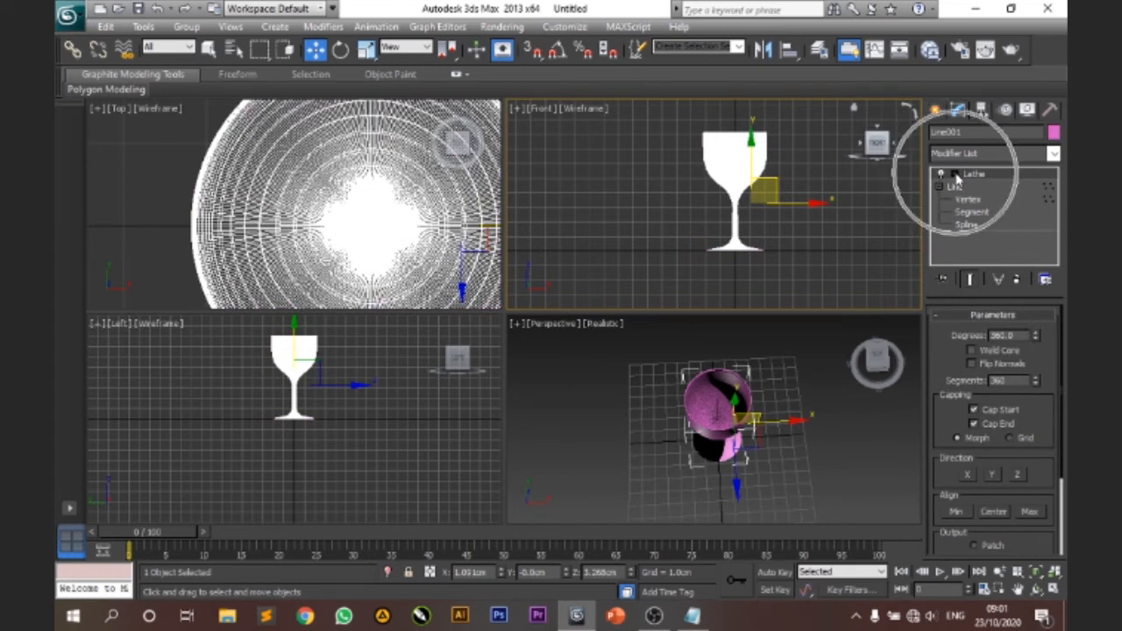
{"action": "key", "text": "ctrl"}
{"action": "left_click", "coordinate": [954, 174]}
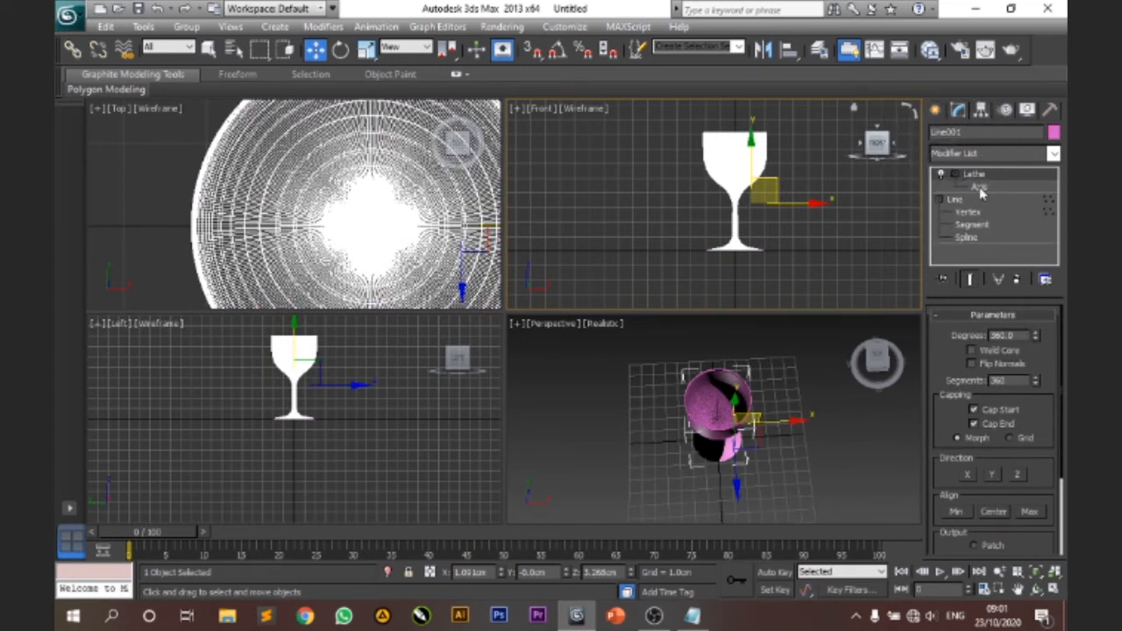
{"action": "left_click", "coordinate": [980, 189]}
{"action": "left_click", "coordinate": [979, 189]}
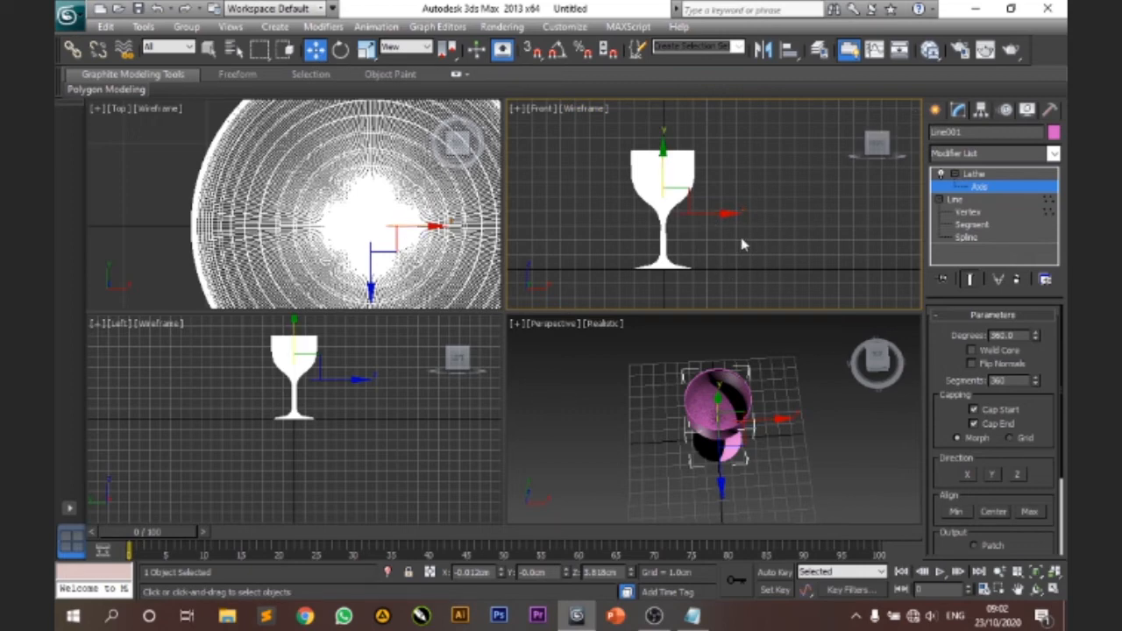
{"action": "left_click_drag", "start_coordinate": [724, 215], "coordinate": [692, 215]}
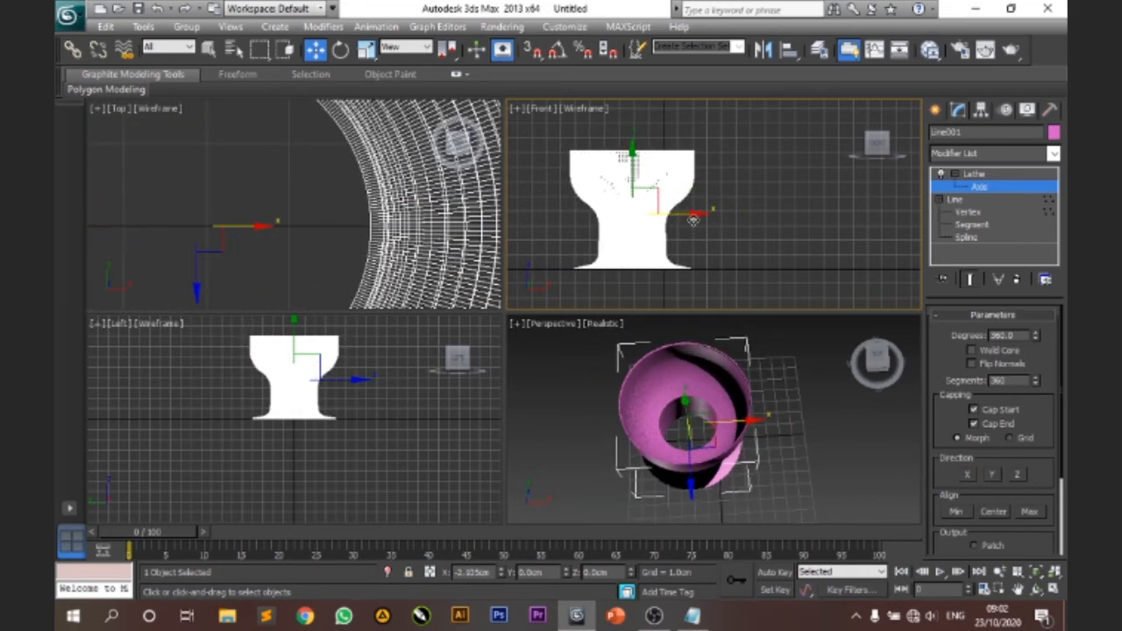
{"action": "key", "text": "ctrl"}
{"action": "key", "text": "ctrl+z"}
Try several positions of the Lathe axis along X in the Front view, both away from and back toward the stem.
{"action": "middle_click_drag", "start_coordinate": [780, 224], "coordinate": [804, 222]}
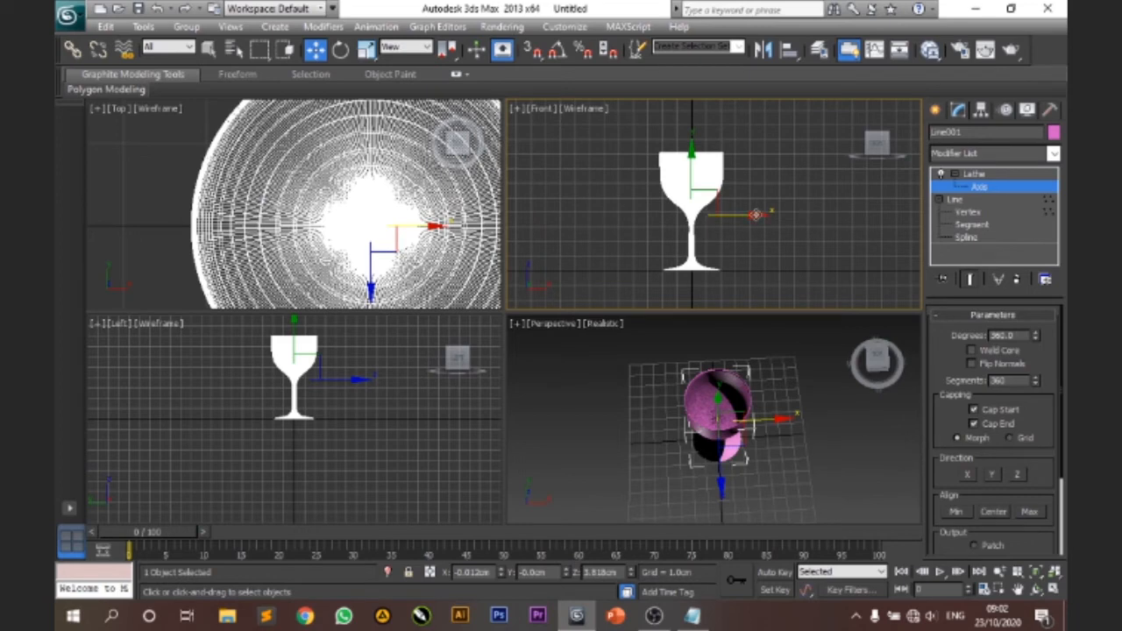
{"action": "left_click_drag", "start_coordinate": [756, 216], "coordinate": [729, 218]}
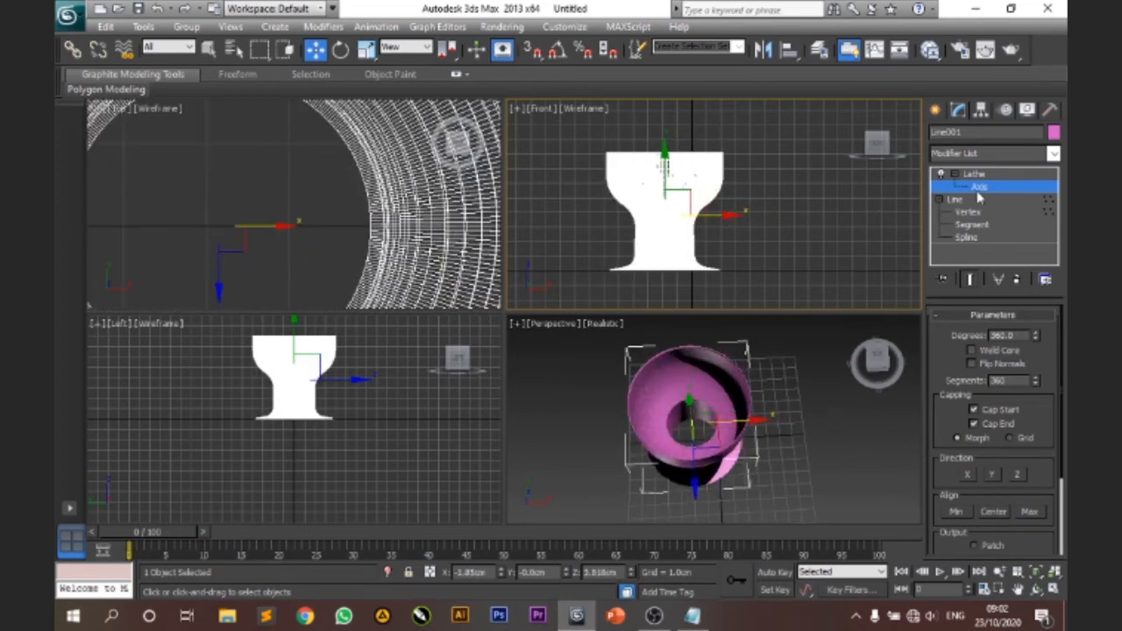
{"action": "left_click_drag", "start_coordinate": [728, 217], "coordinate": [756, 216]}
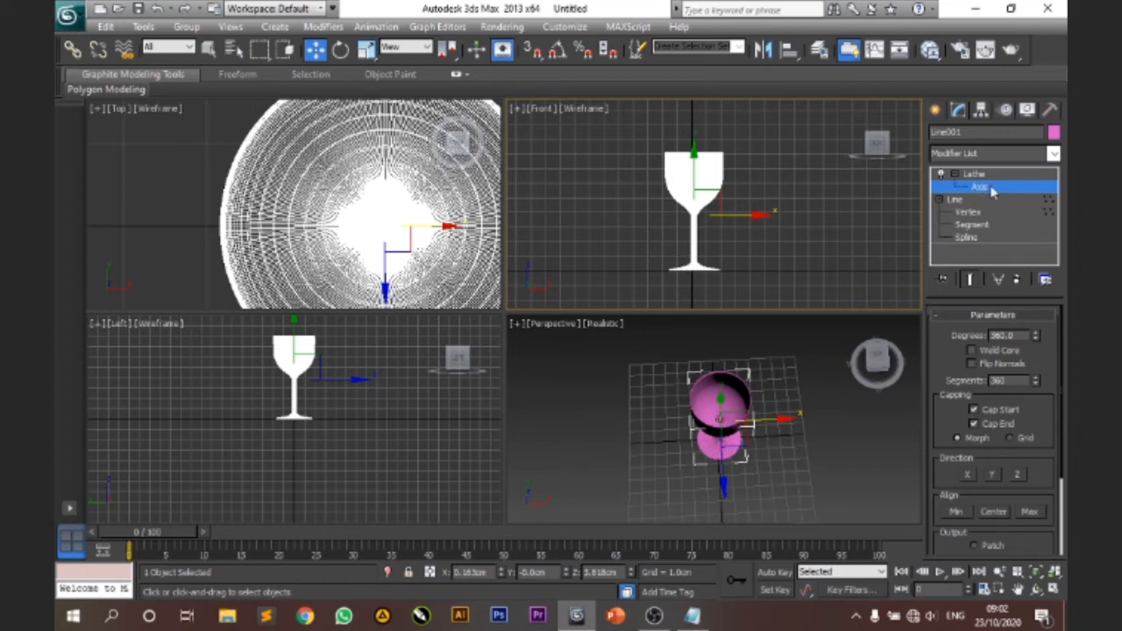
{"action": "mouse_move", "coordinate": [751, 217]}
{"action": "left_mouse_down"}
{"action": "mouse_move", "coordinate": [689, 220]}
{"action": "mouse_move", "coordinate": [749, 222]}
{"action": "left_mouse_up"}
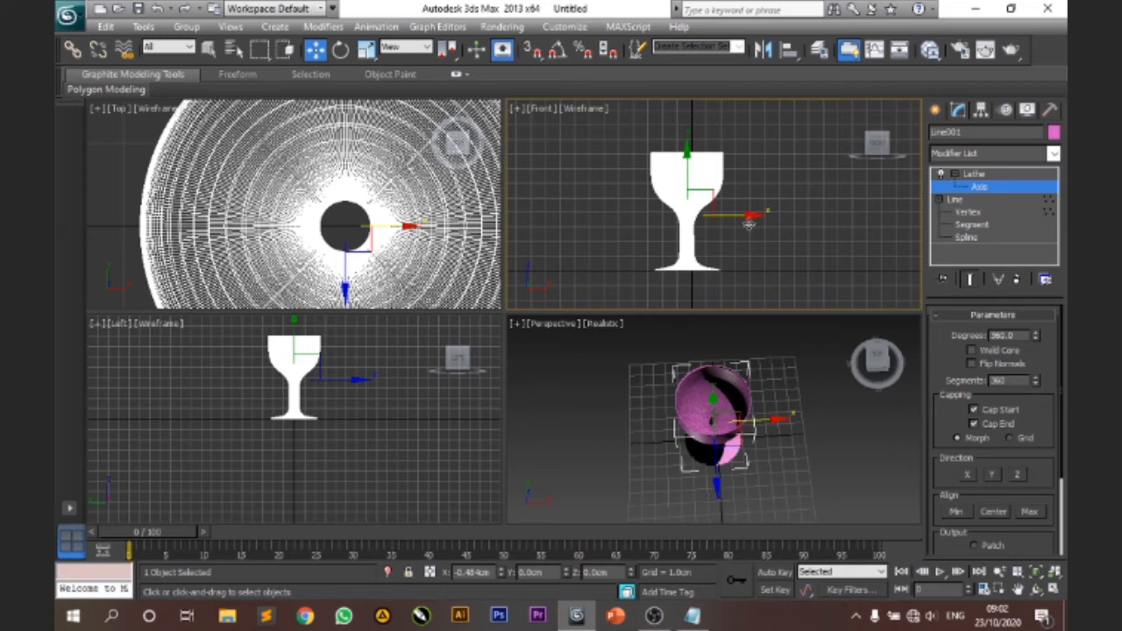
{"action": "key", "text": "ctrl"}
{"action": "left_click_drag", "start_coordinate": [751, 215], "coordinate": [756, 215]}
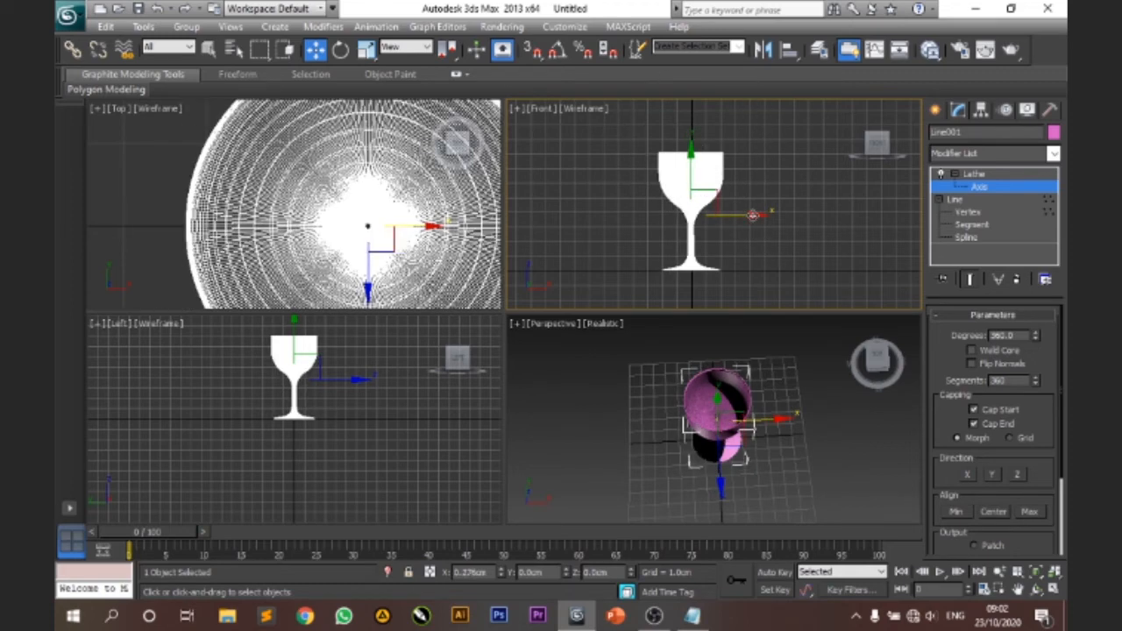
Leave the Lathe's Axis sub-object level and undo the trial axis moves.
{"action": "left_click", "coordinate": [980, 185]}
{"action": "key", "text": "ctrl+z"}
{"action": "key", "text": "ctrl+z"}
{"action": "key", "text": "ctrl+z"}
{"action": "key", "text": "ctrl+z"}
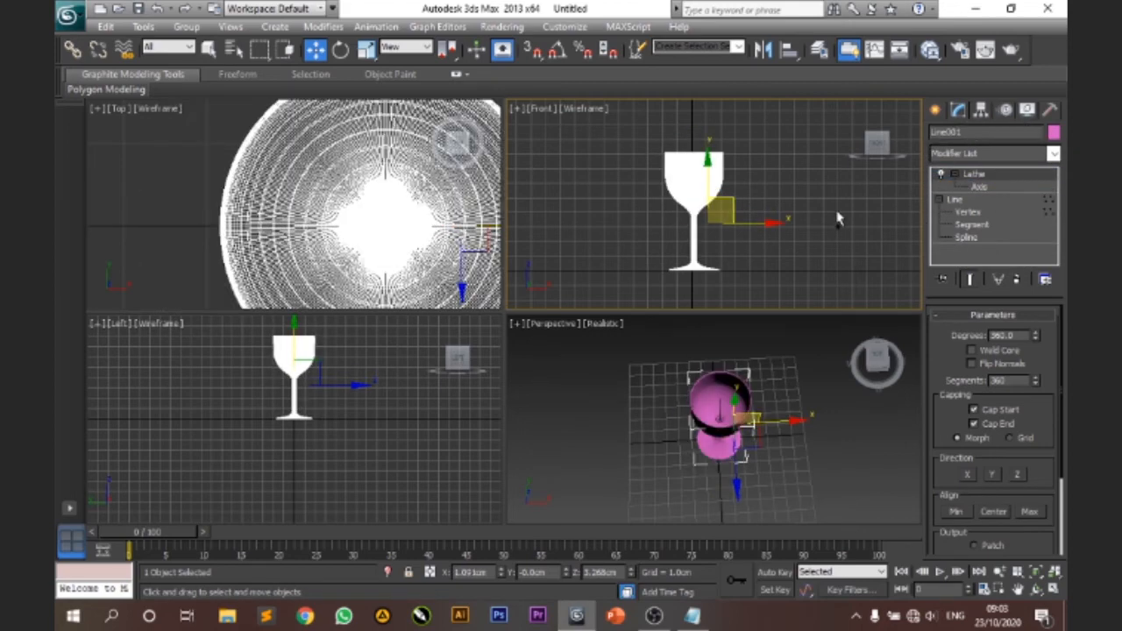
Move the glass about 15.9 cm in positive X in the Front view and maximize that viewport.
{"action": "left_click", "coordinate": [836, 219]}
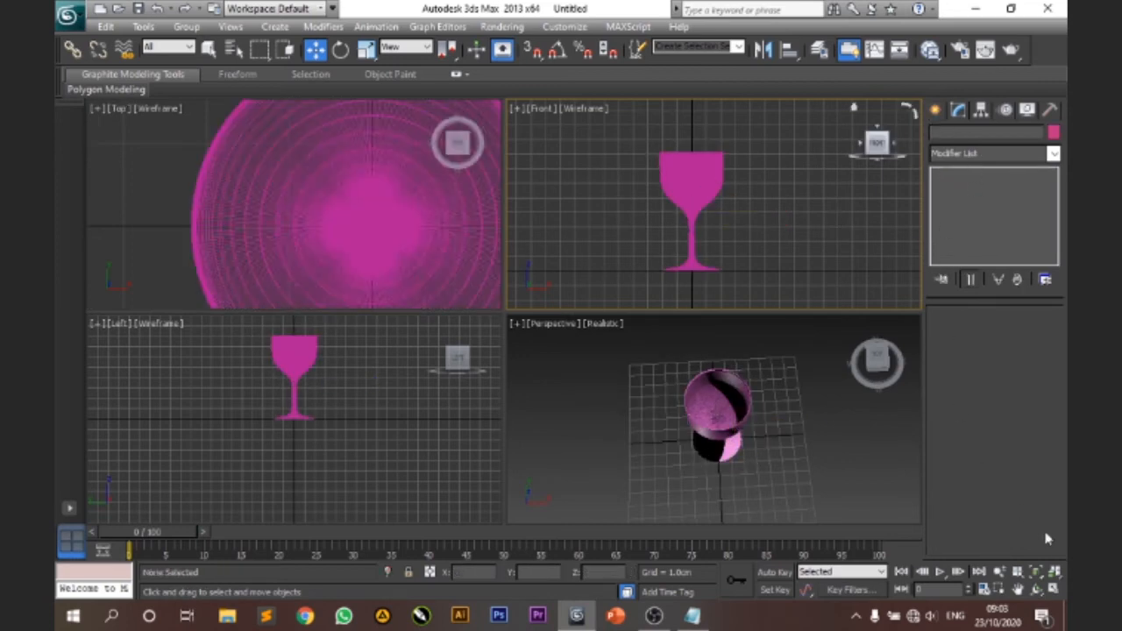
{"action": "middle_click_drag", "start_coordinate": [784, 226], "coordinate": [734, 245]}
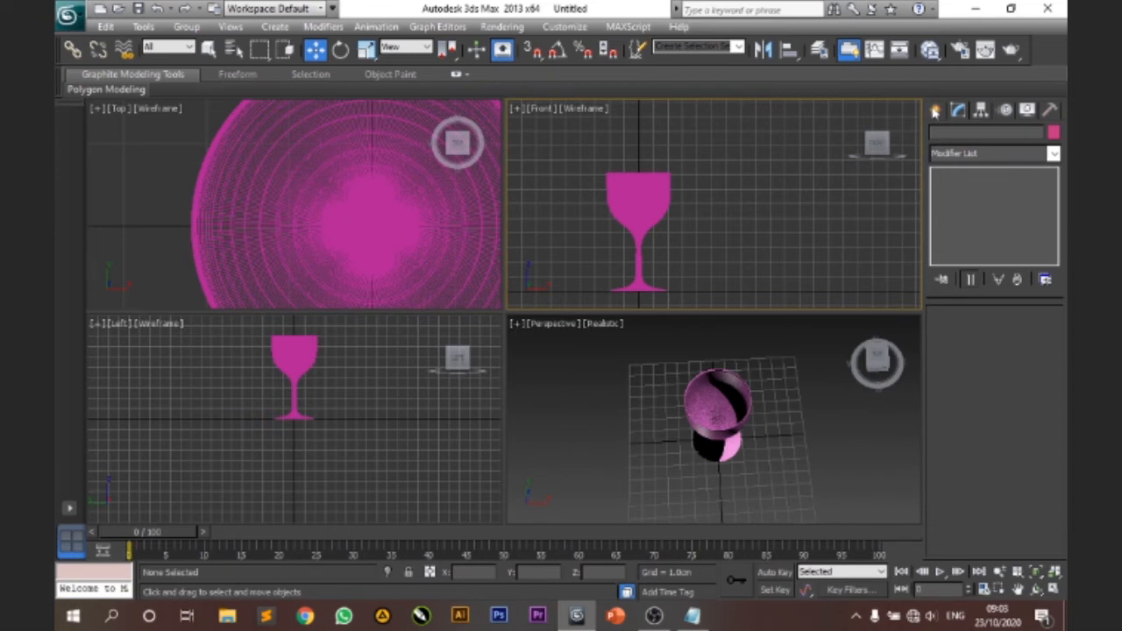
{"action": "left_click", "coordinate": [934, 109]}
{"action": "left_click", "coordinate": [635, 189]}
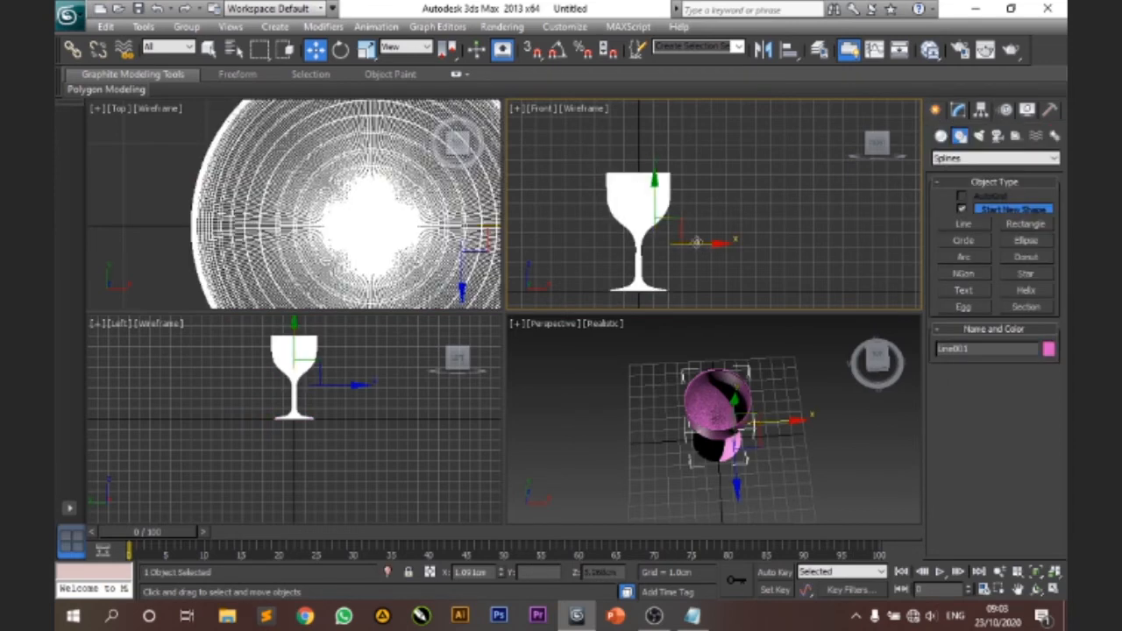
{"action": "left_click_drag", "start_coordinate": [697, 243], "coordinate": [929, 245]}
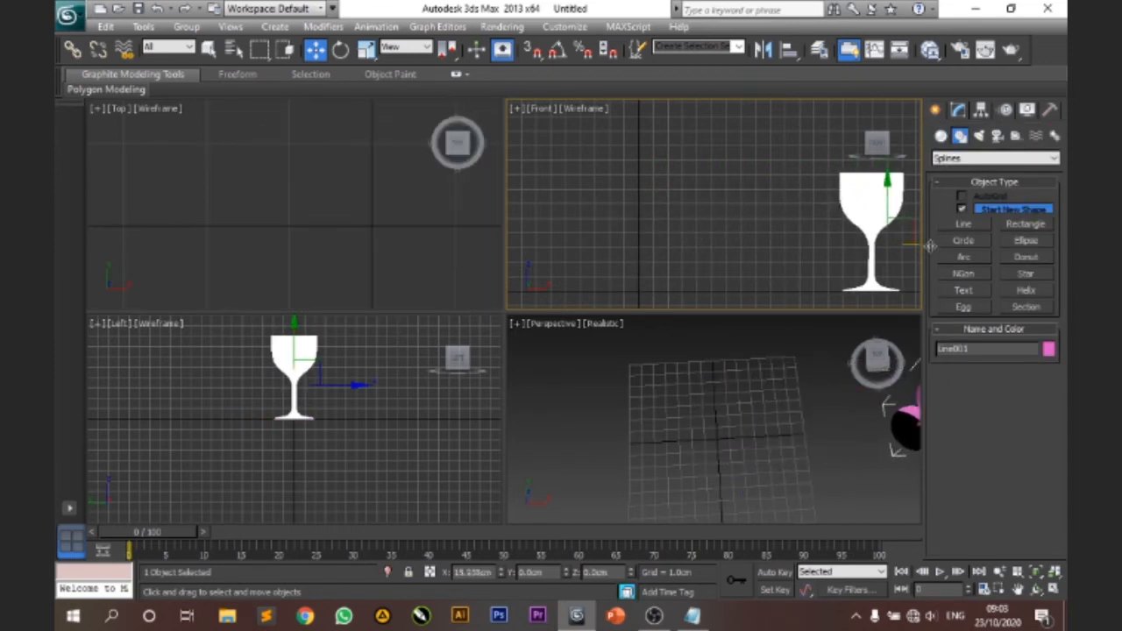
{"action": "middle_click_drag", "start_coordinate": [701, 248], "coordinate": [690, 236]}
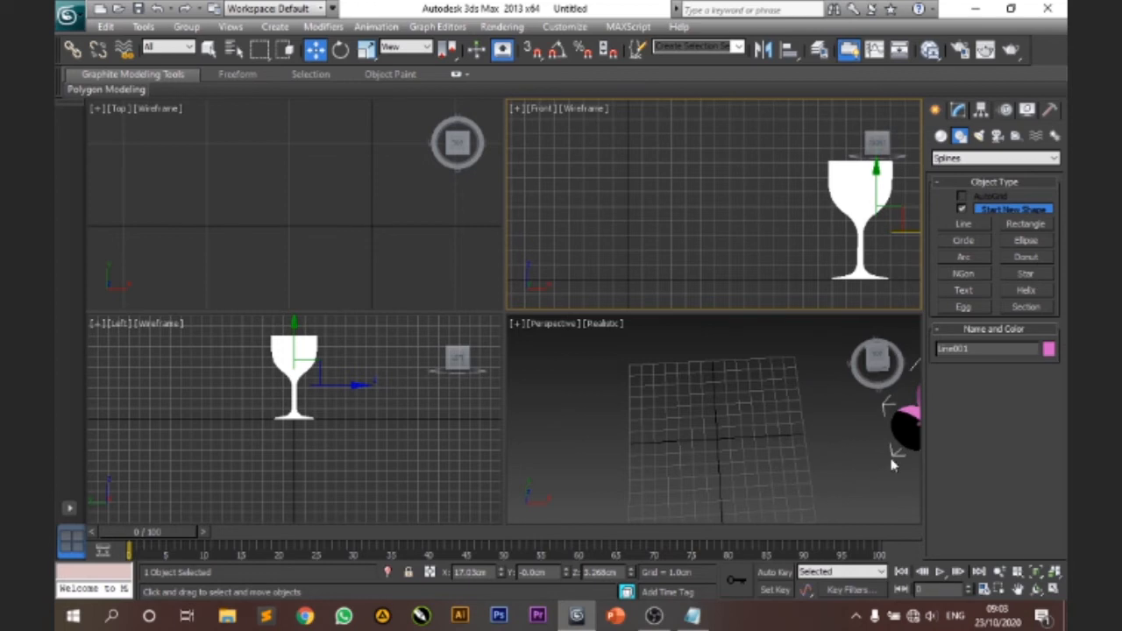
{"action": "left_click", "coordinate": [1052, 588]}
{"action": "middle_click_drag", "start_coordinate": [693, 328], "coordinate": [784, 301]}
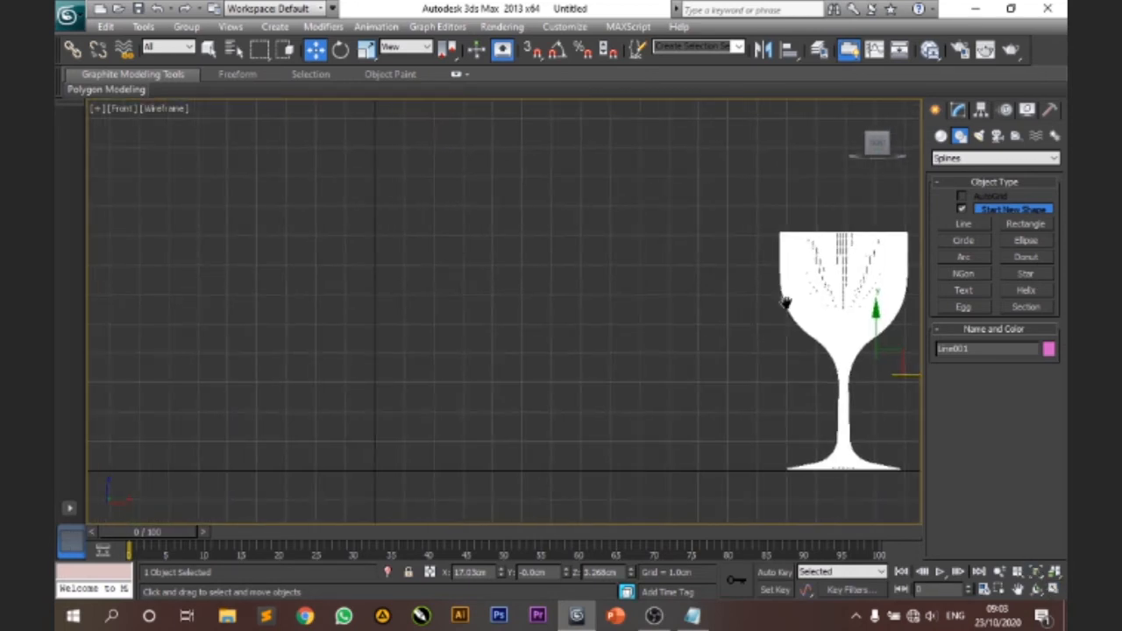
Draw a closed five-vertex Line spline about 9 cm wide in the Front view as a plate half-profile with a flat base and upturned rim.
{"action": "left_click", "coordinate": [963, 225]}
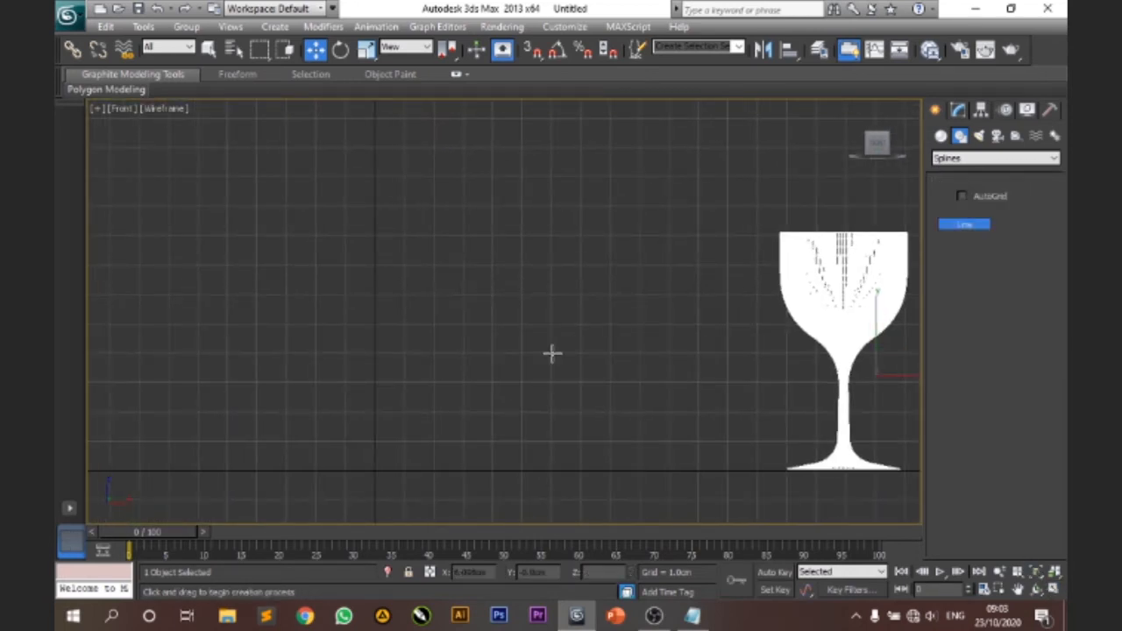
{"action": "left_click", "coordinate": [372, 443]}
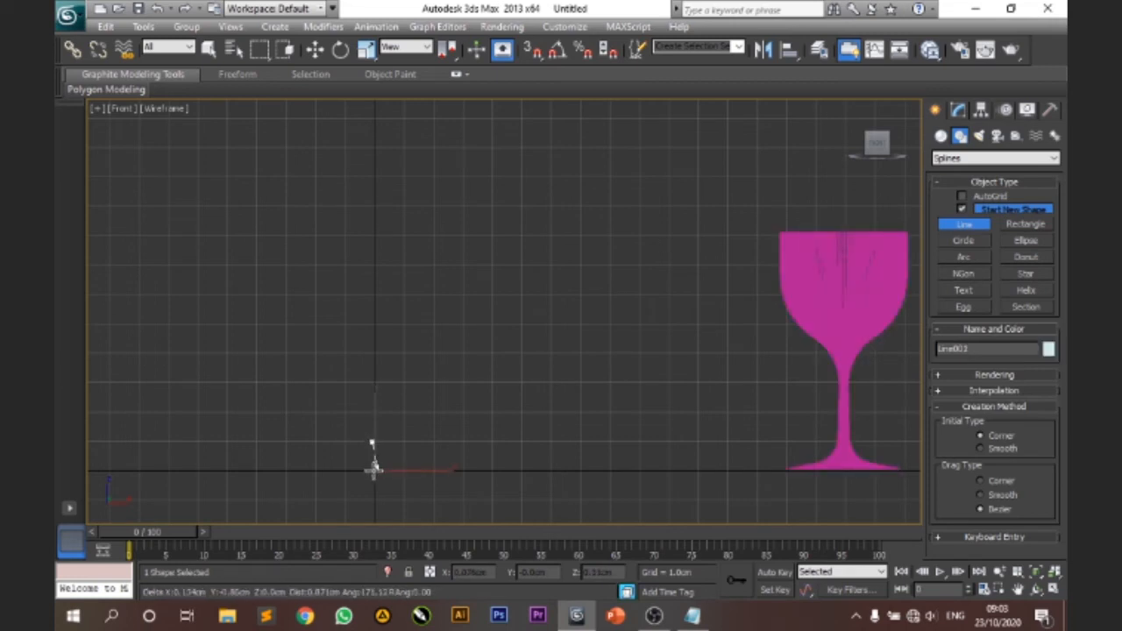
{"action": "left_click", "coordinate": [371, 471]}
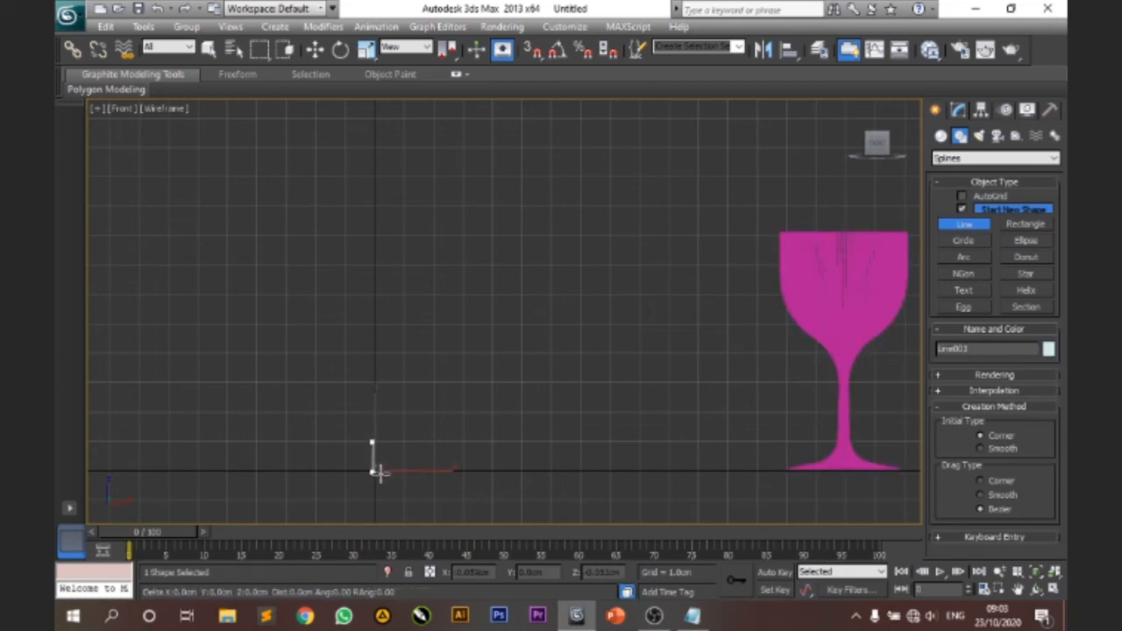
{"action": "left_click", "coordinate": [509, 472]}
{"action": "left_click", "coordinate": [643, 415]}
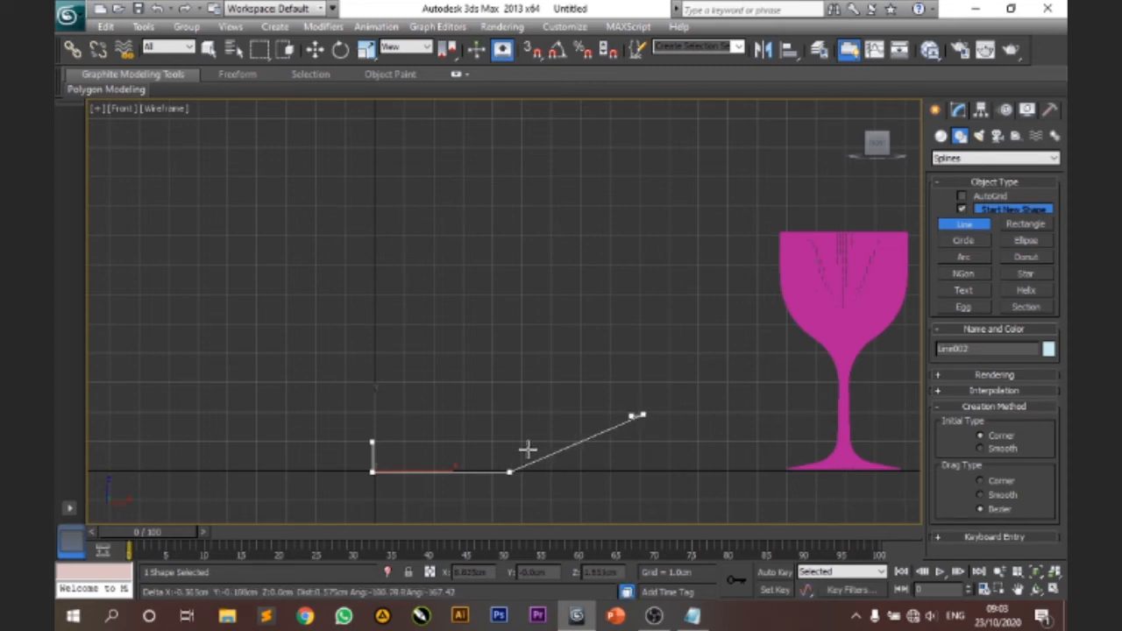
{"action": "left_click", "coordinate": [372, 443]}
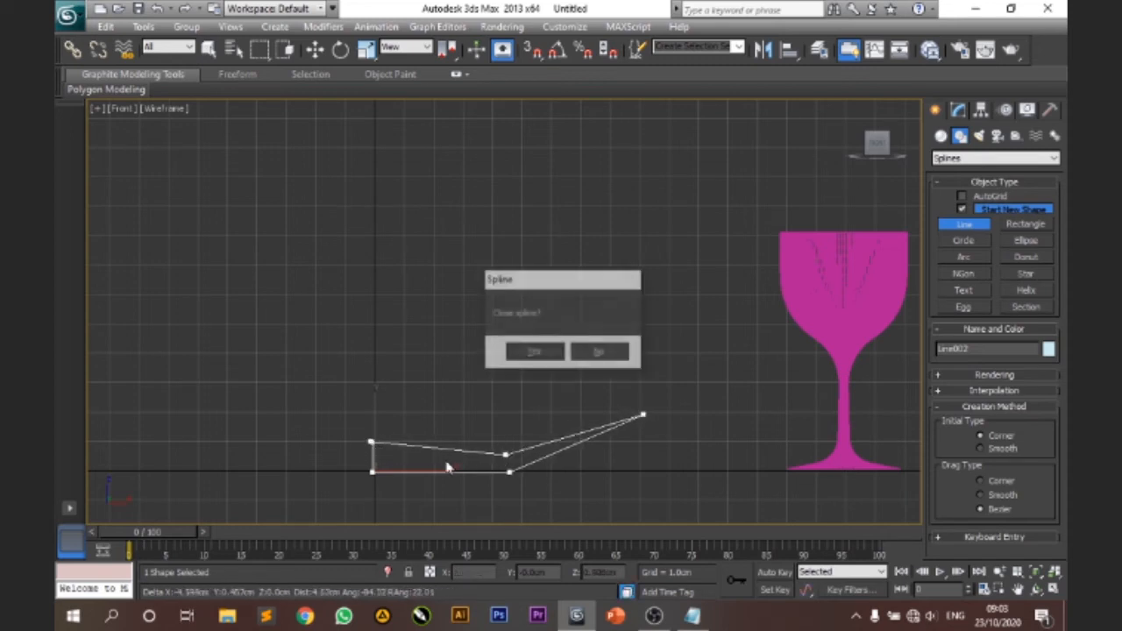
{"action": "left_click", "coordinate": [534, 351]}
Edit the spline at Vertex level and lower the upper inner vertex about 0.4 cm to level the base's upper edge.
{"action": "middle_click_drag", "start_coordinate": [501, 395], "coordinate": [658, 233]}
{"action": "left_click", "coordinate": [958, 109]}
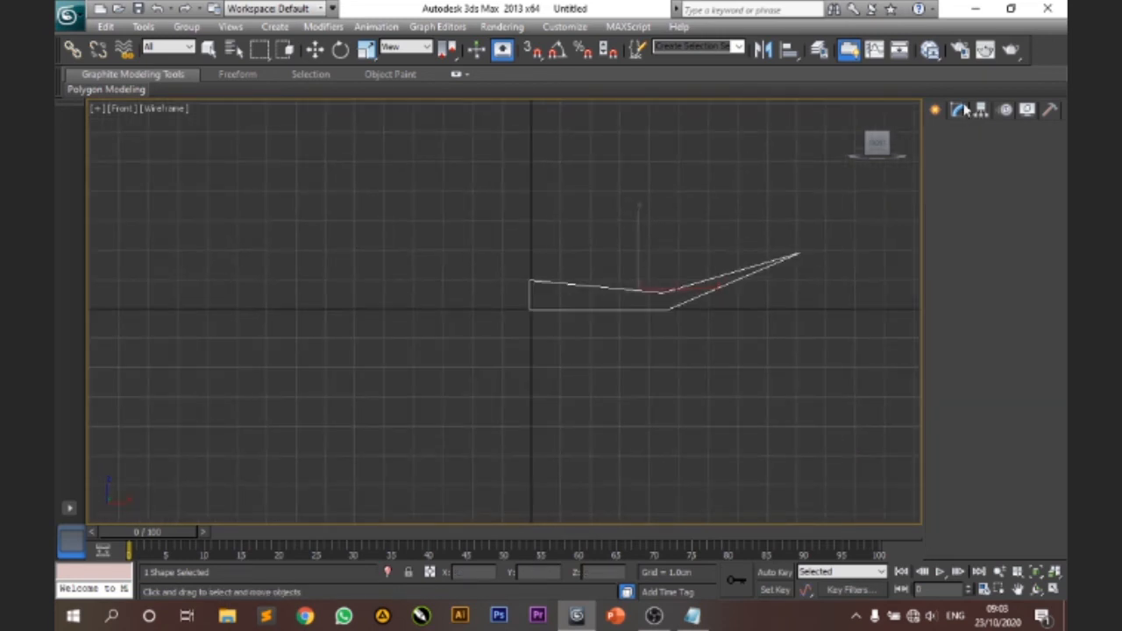
{"action": "left_click", "coordinate": [941, 175]}
{"action": "left_click", "coordinate": [946, 186]}
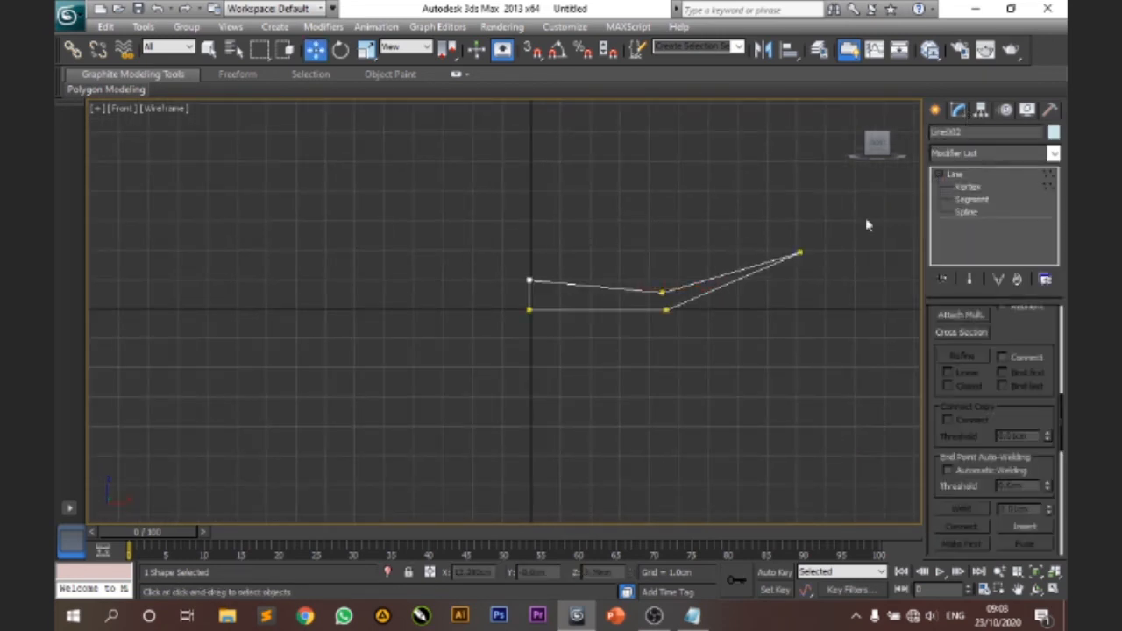
{"action": "left_click_drag", "start_coordinate": [521, 264], "coordinate": [543, 296]}
{"action": "scroll", "coordinate": [524, 285], "scroll_direction": "up", "scroll_amount": 5}
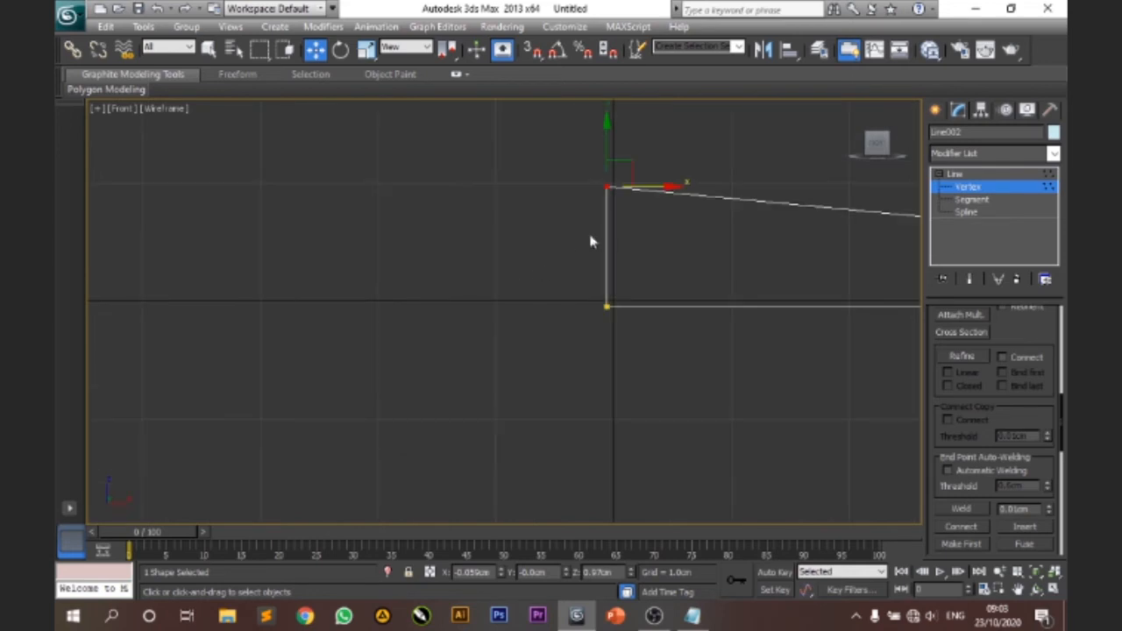
{"action": "left_click_drag", "start_coordinate": [536, 228], "coordinate": [536, 250]}
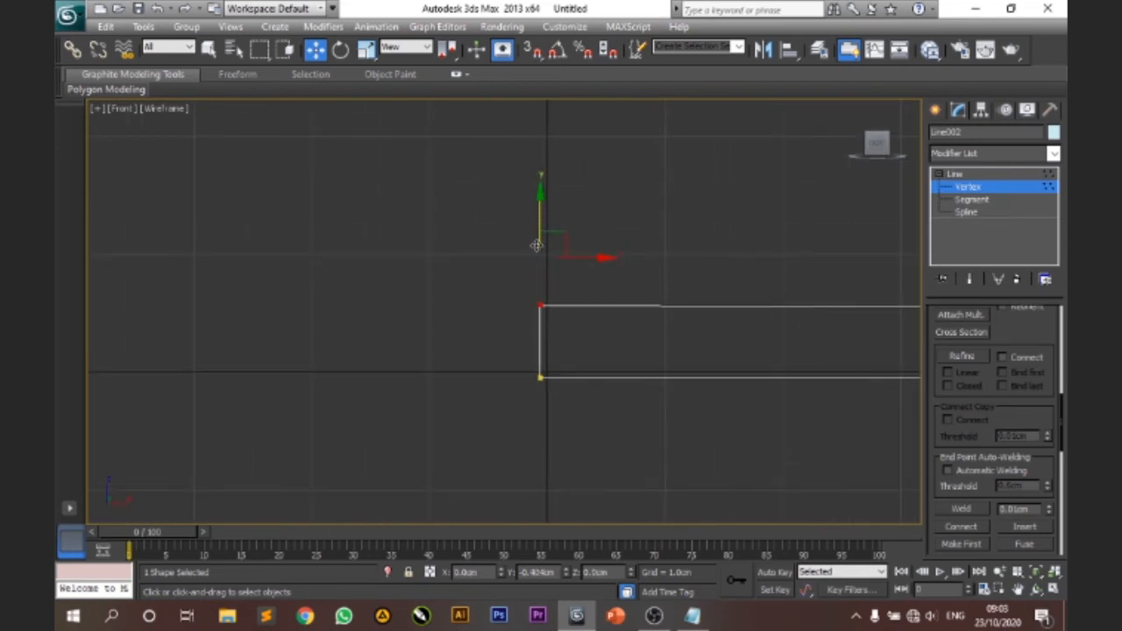
Align the two inner vertices with the vertical grid axis and the two bottom vertices with the horizontal grid axis.
{"action": "scroll", "coordinate": [516, 287], "scroll_direction": "down", "scroll_amount": 2}
{"action": "left_click_drag", "start_coordinate": [544, 399], "coordinate": [543, 396]}
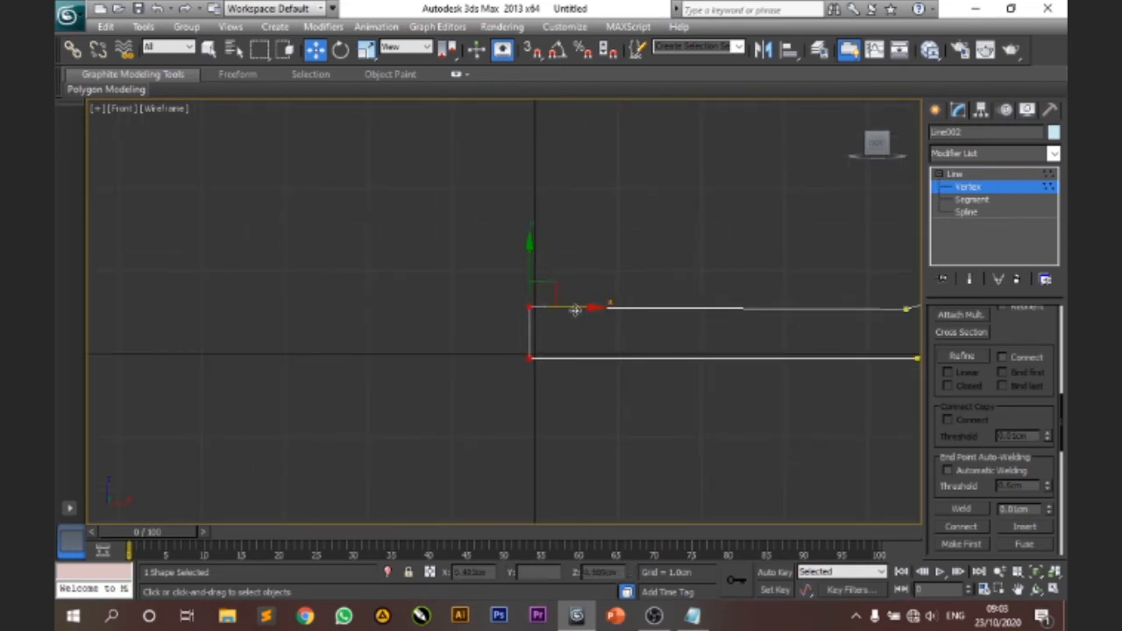
{"action": "middle_click_drag", "start_coordinate": [546, 342], "coordinate": [354, 360]}
{"action": "left_click_drag", "start_coordinate": [315, 356], "coordinate": [750, 428]}
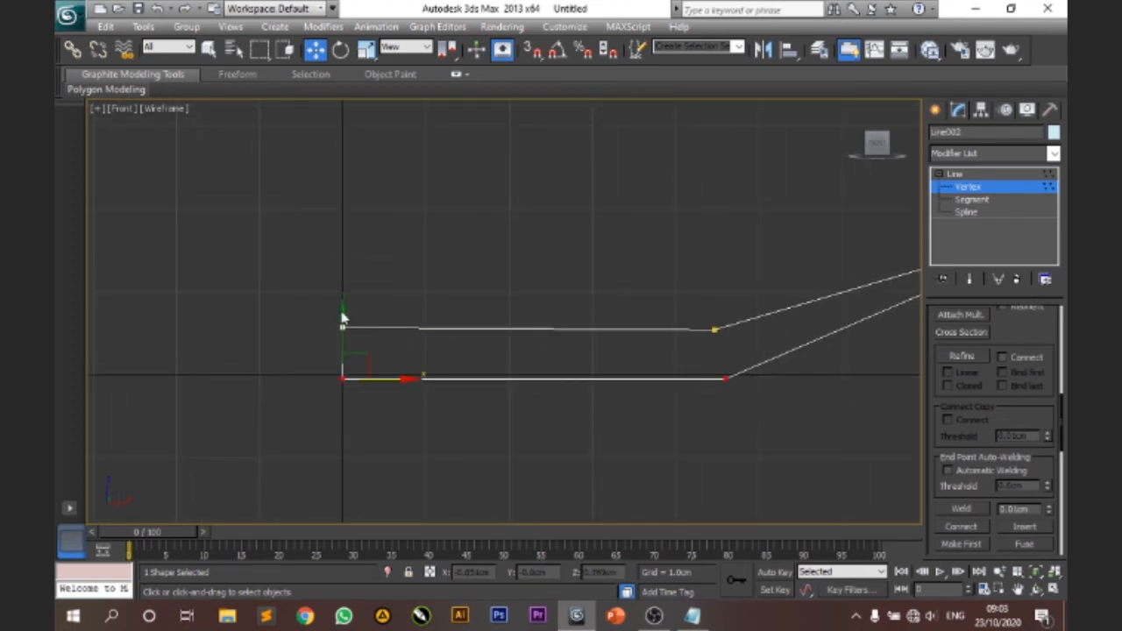
{"action": "left_click_drag", "start_coordinate": [344, 320], "coordinate": [343, 314]}
Lower the profile's upper inner vertex and upper bend vertex slightly to thin the flat base.
{"action": "middle_click_drag", "start_coordinate": [544, 270], "coordinate": [500, 298]}
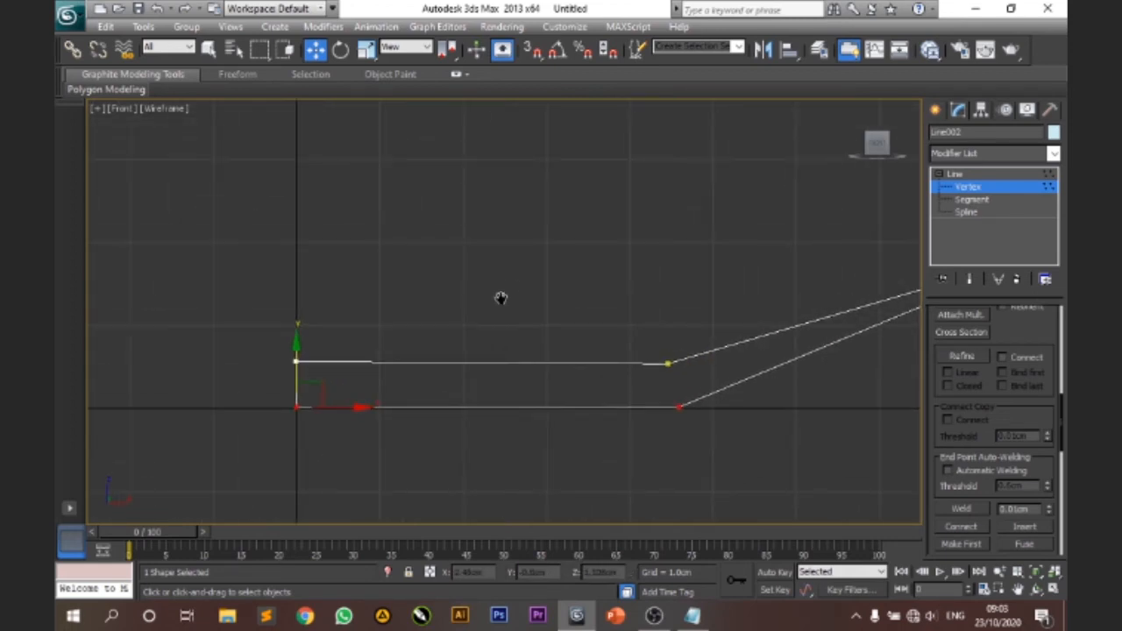
{"action": "left_click_drag", "start_coordinate": [254, 304], "coordinate": [418, 380]}
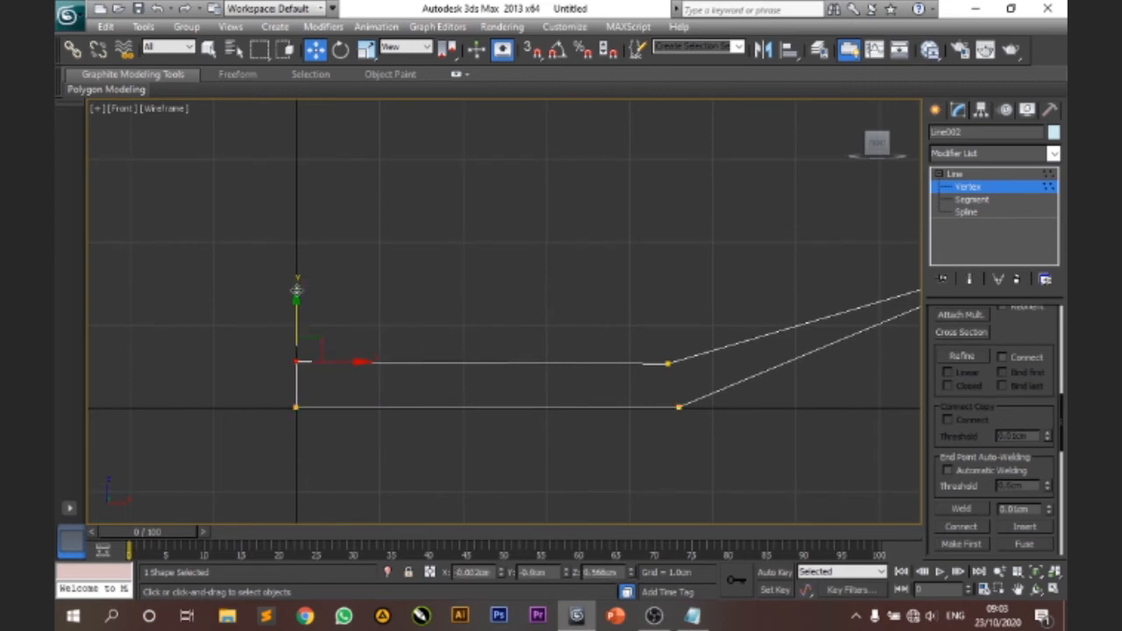
{"action": "left_click_drag", "start_coordinate": [295, 300], "coordinate": [299, 313]}
{"action": "middle_click_drag", "start_coordinate": [436, 305], "coordinate": [282, 317]}
{"action": "left_click_drag", "start_coordinate": [446, 326], "coordinate": [528, 388]}
{"action": "left_click_drag", "start_coordinate": [512, 318], "coordinate": [511, 324]}
Lower the outer rim vertex to a height of about 1.4 cm.
{"action": "middle_click_drag", "start_coordinate": [592, 334], "coordinate": [503, 343]}
{"action": "left_click_drag", "start_coordinate": [706, 205], "coordinate": [852, 319]}
{"action": "left_click_drag", "start_coordinate": [813, 209], "coordinate": [812, 247]}
Fillet the two bend vertices into a broad curve and apply a small fillet to the outer rim vertex.
{"action": "mouse_move", "coordinate": [383, 307]}
{"action": "left_mouse_down"}
{"action": "mouse_move", "coordinate": [518, 506]}
{"action": "mouse_move", "coordinate": [514, 432]}
{"action": "mouse_move", "coordinate": [550, 430]}
{"action": "left_mouse_up"}
{"action": "left_click_drag", "start_coordinate": [440, 335], "coordinate": [550, 466]}
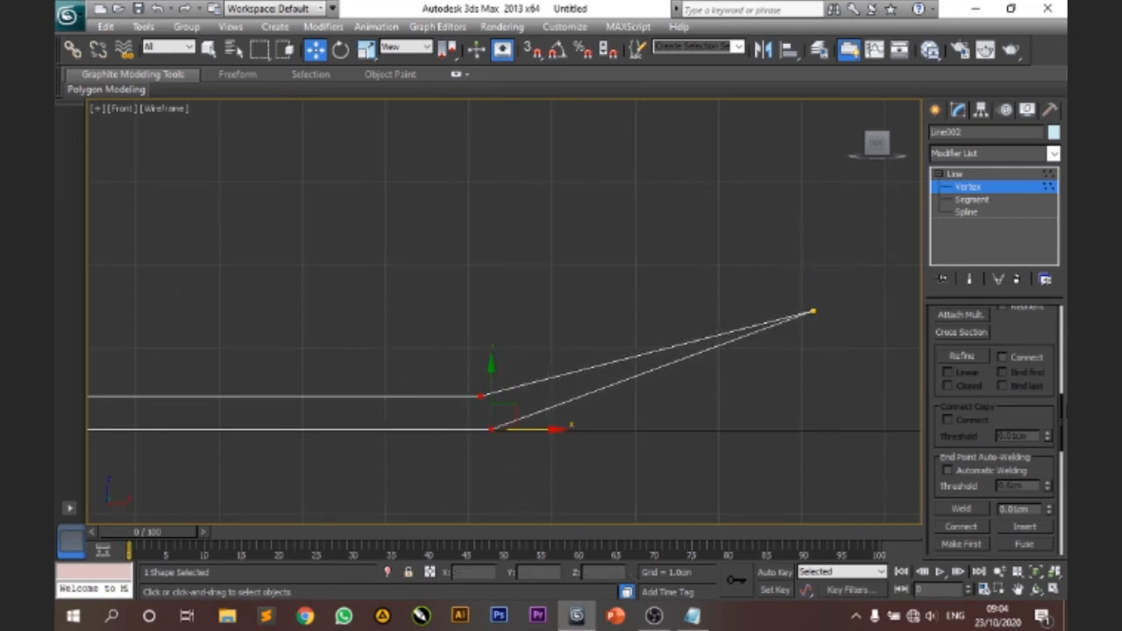
{"action": "mouse_move", "coordinate": [1062, 433]}
{"action": "left_mouse_down"}
{"action": "mouse_move", "coordinate": [1064, 467]}
{"action": "mouse_move", "coordinate": [1050, 433]}
{"action": "left_mouse_up"}
{"action": "left_click_drag", "start_coordinate": [850, 358], "coordinate": [850, 357]}
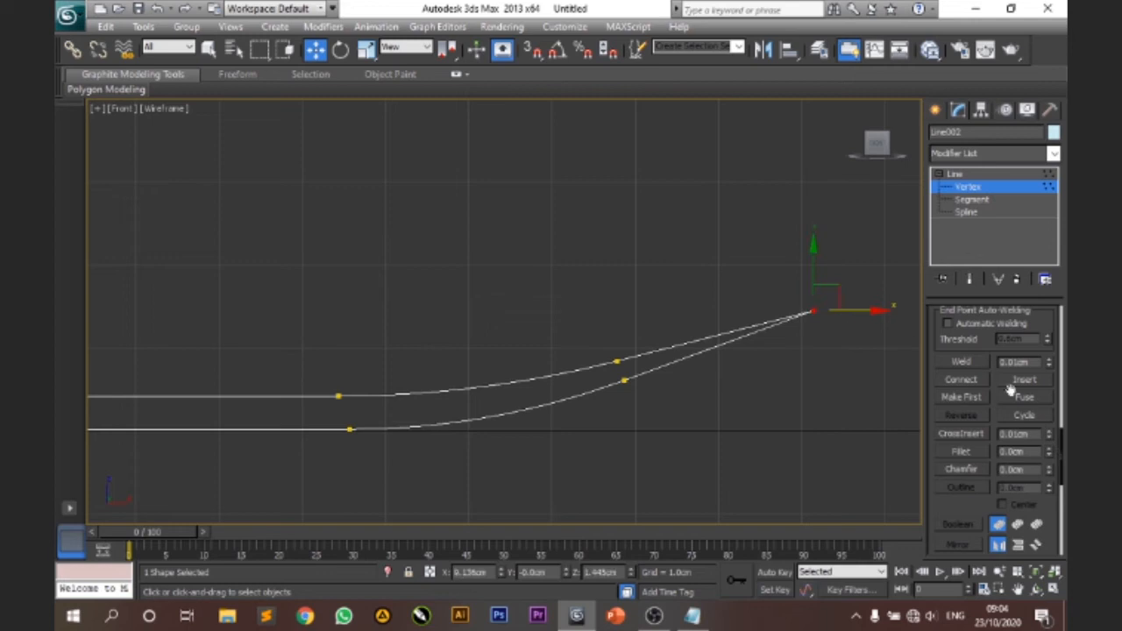
{"action": "left_click_drag", "start_coordinate": [1050, 453], "coordinate": [1046, 445]}
Rotate the two rim vertices slightly in the Front view to refine the direction of the tip.
{"action": "left_click_drag", "start_coordinate": [735, 285], "coordinate": [801, 373]}
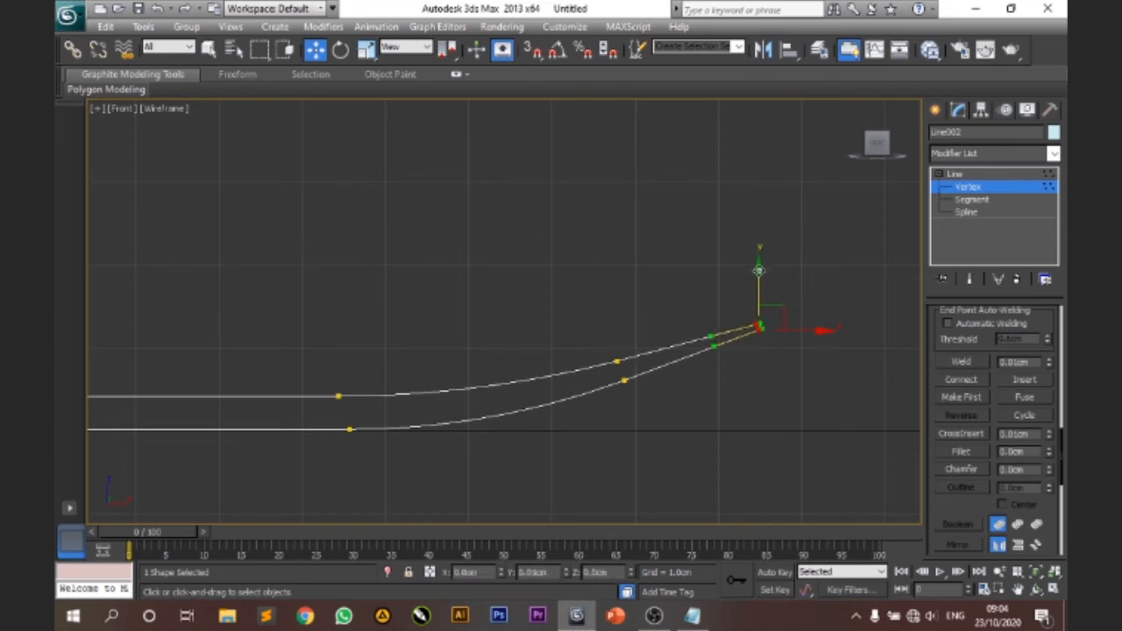
{"action": "left_click", "coordinate": [341, 50]}
{"action": "left_click_drag", "start_coordinate": [770, 270], "coordinate": [762, 260]}
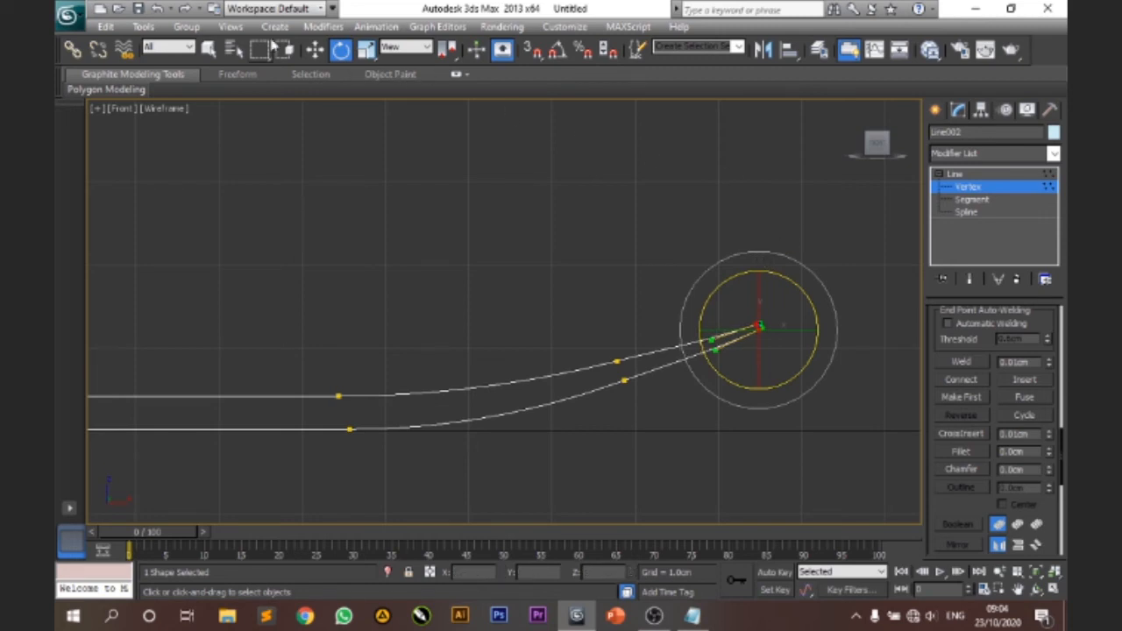
{"action": "left_click", "coordinate": [315, 50]}
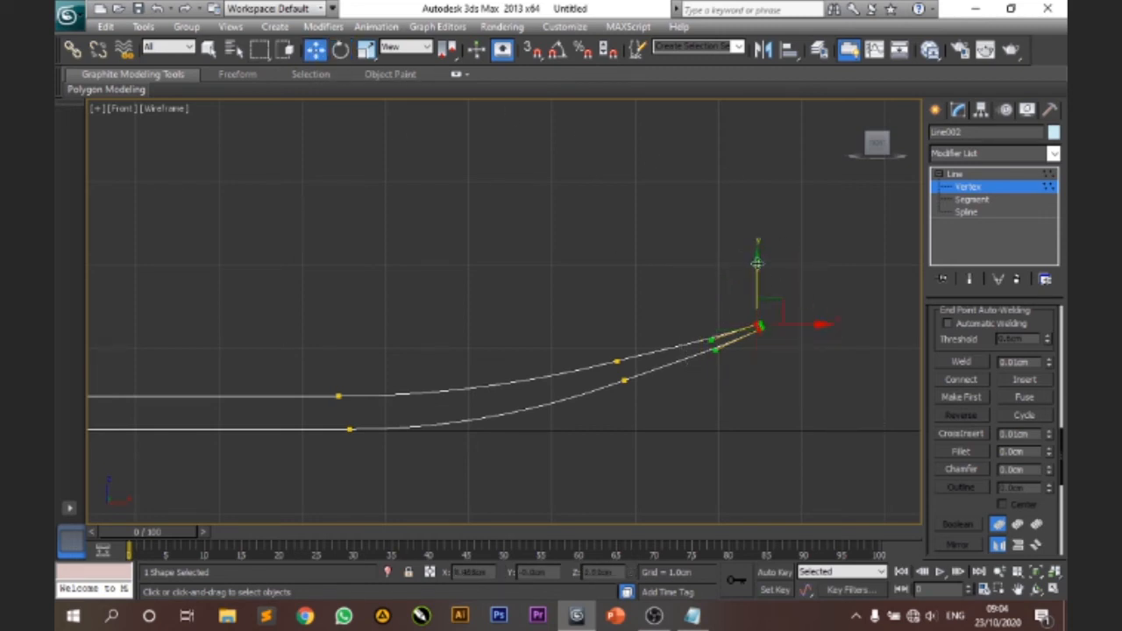
{"action": "left_click", "coordinate": [773, 397]}
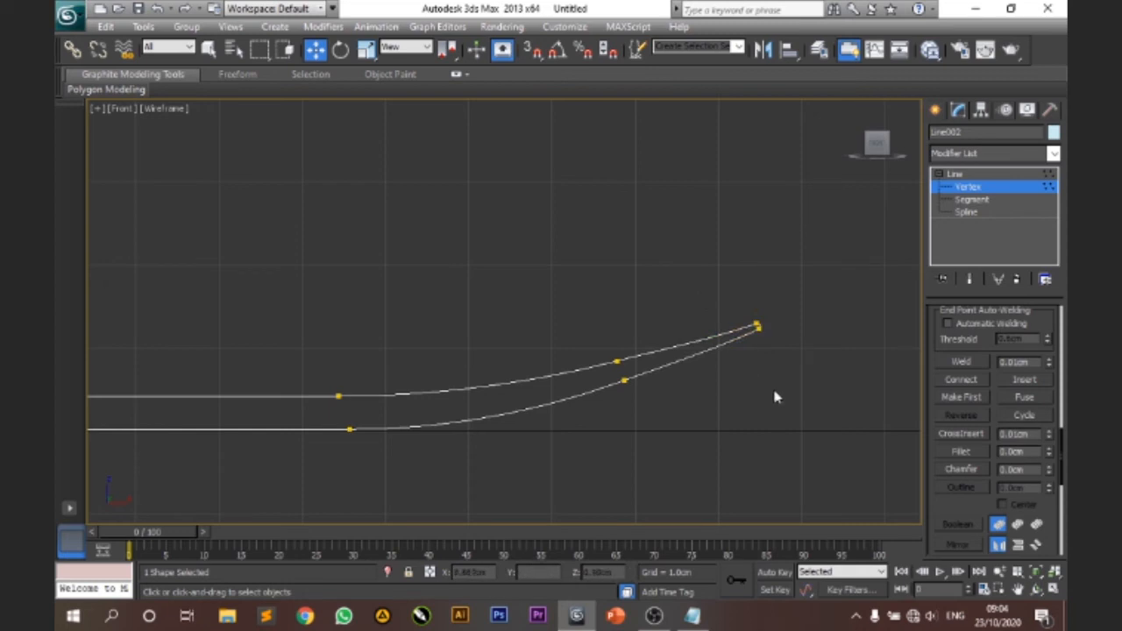
Lower the upper inner, upper bend and upper mid-curve vertices together by about 0.1 cm to thin the plate profile.
{"action": "scroll", "coordinate": [770, 390], "scroll_direction": "down", "scroll_amount": 3}
{"action": "left_click_drag", "start_coordinate": [196, 277], "coordinate": [463, 368]}
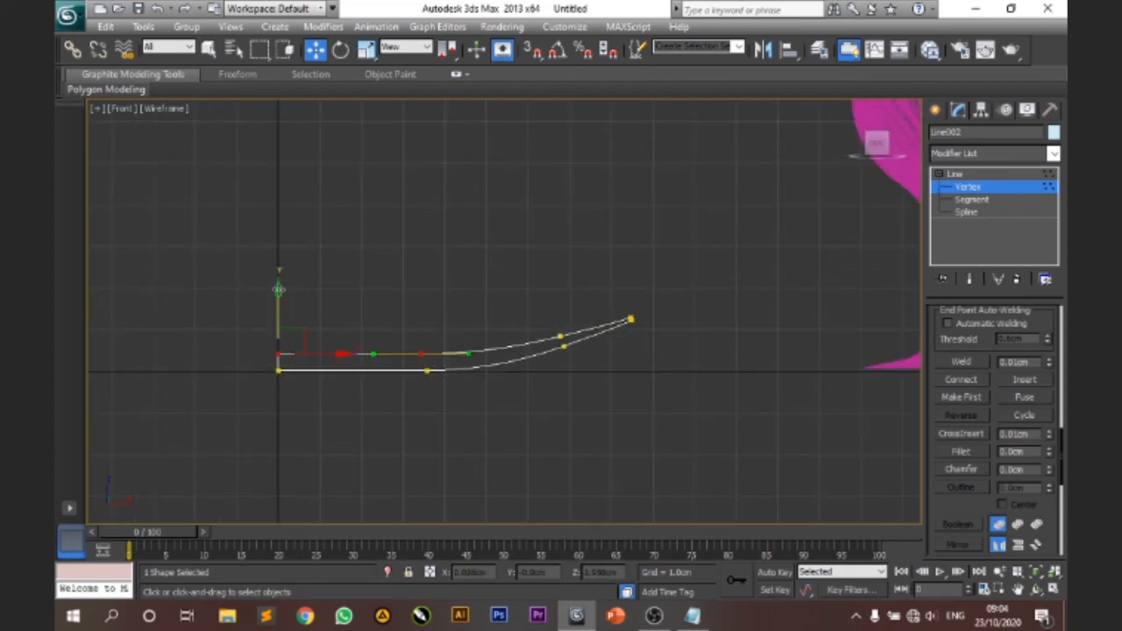
{"action": "left_click_drag", "start_coordinate": [278, 289], "coordinate": [278, 296]}
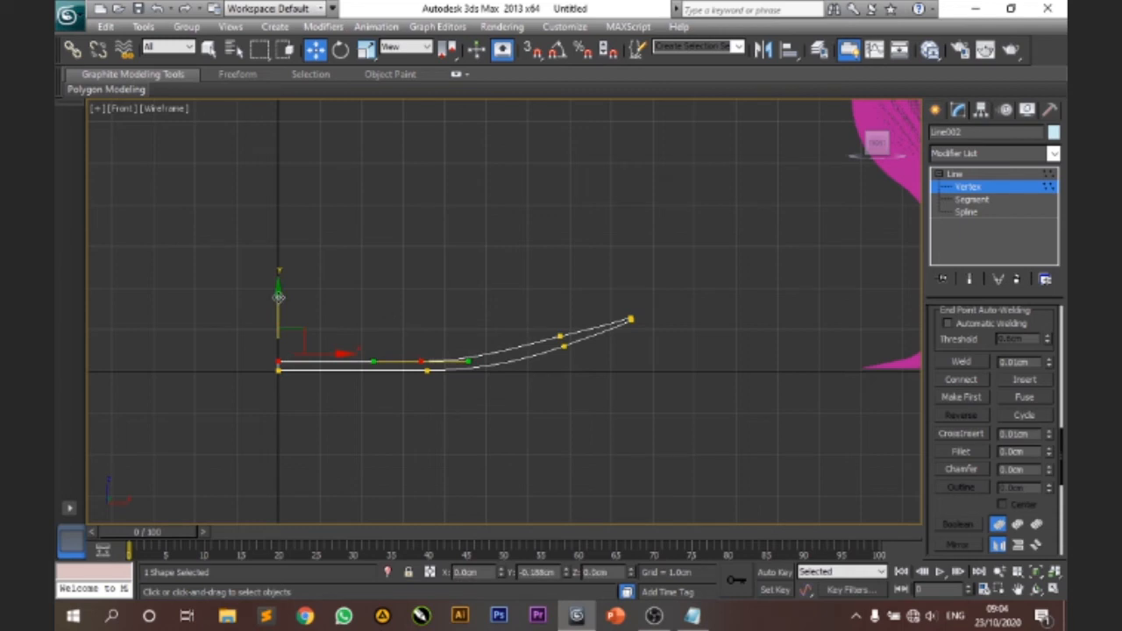
{"action": "key", "text": "ctrl+z"}
{"action": "left_click", "coordinate": [560, 336], "text": "ctrl"}
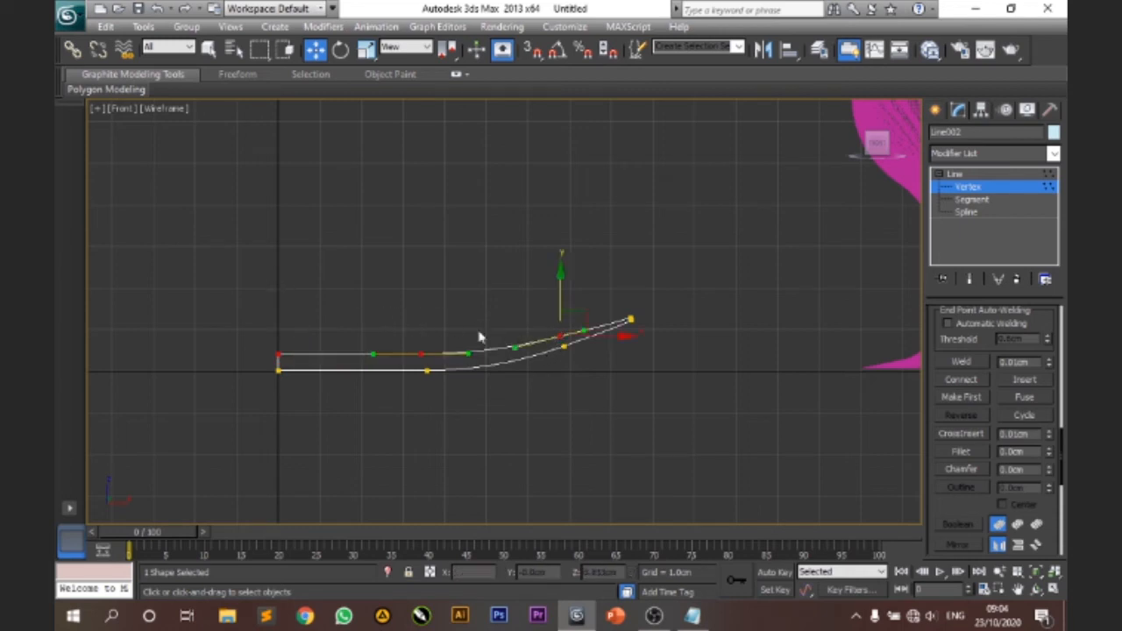
{"action": "left_click_drag", "start_coordinate": [559, 275], "coordinate": [559, 282]}
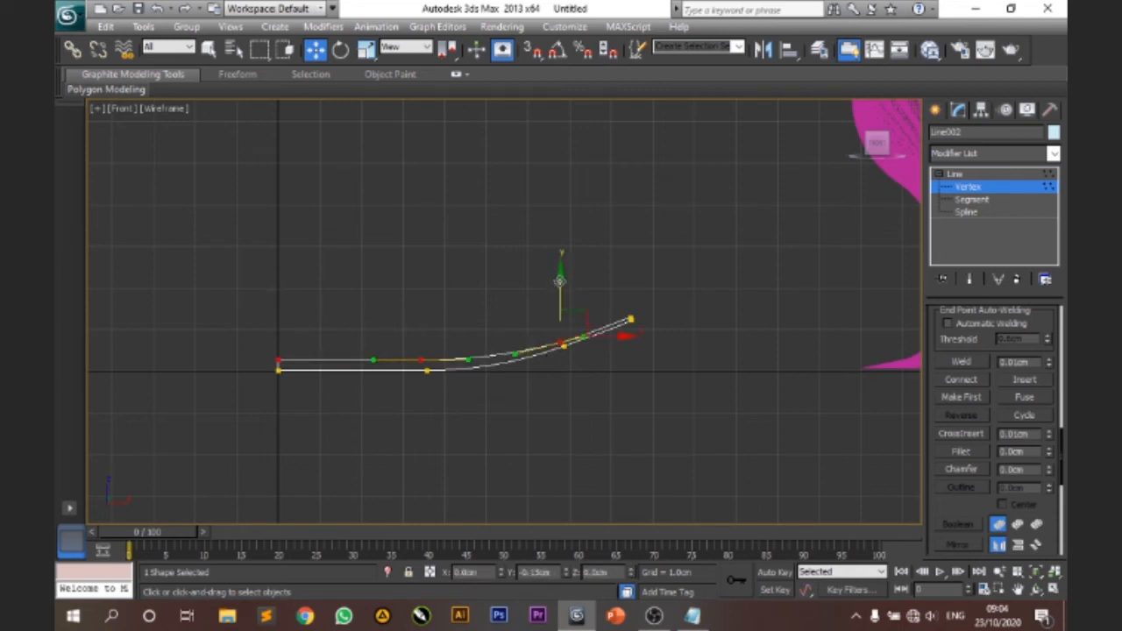
{"action": "left_click", "coordinate": [619, 382]}
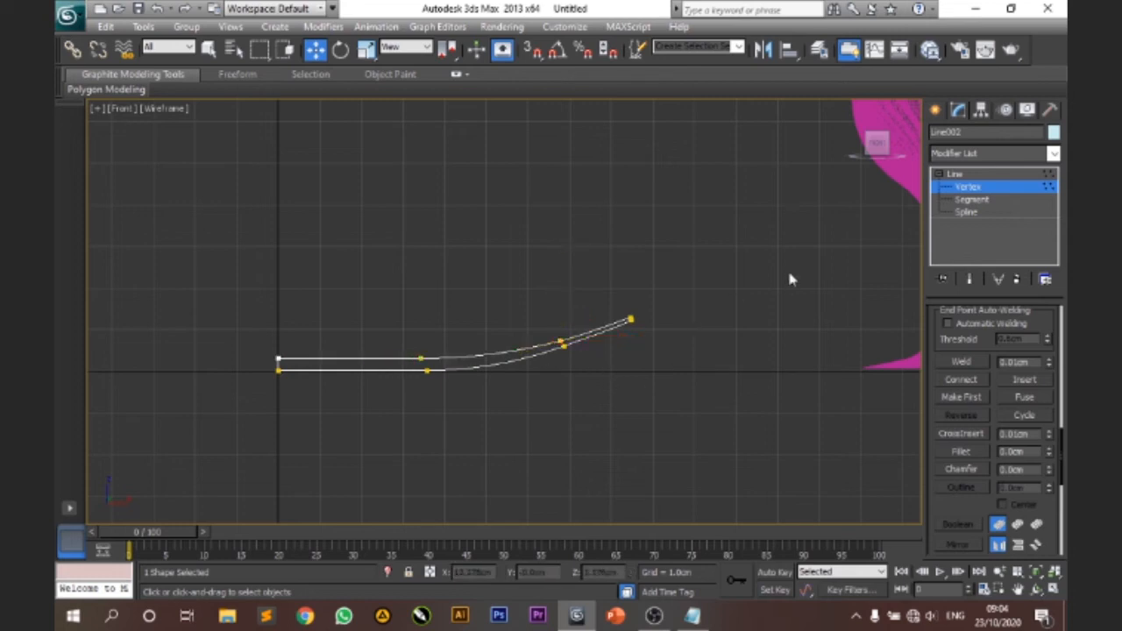
Apply the Lathe modifier to the plate profile with the revolve direction set to Y.
{"action": "left_click", "coordinate": [1054, 153]}
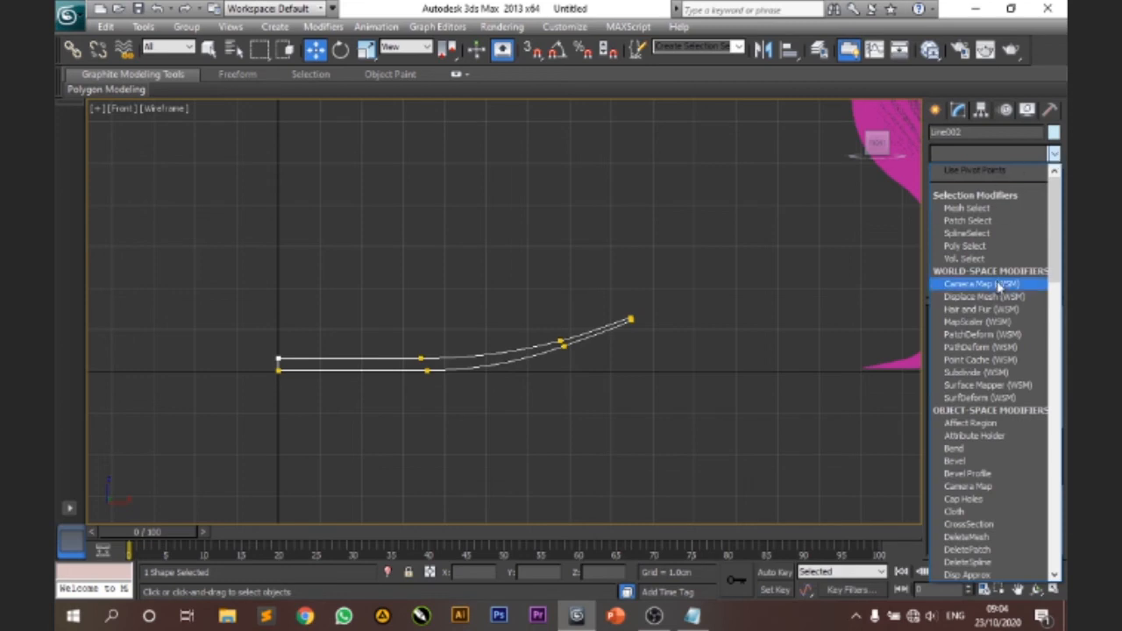
{"action": "key", "text": "l"}
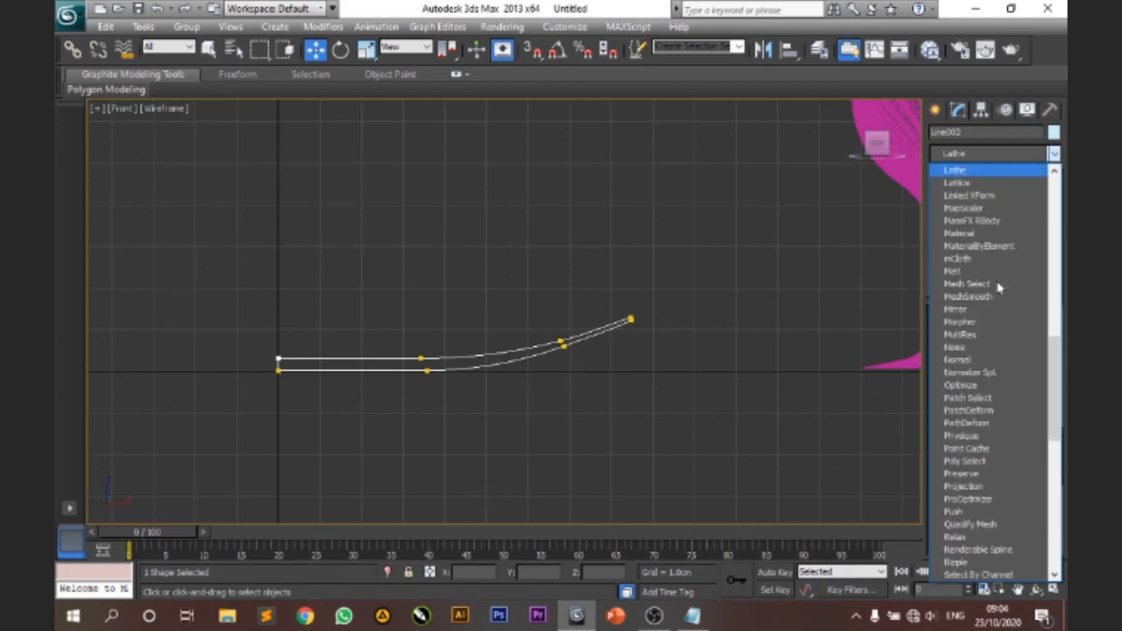
{"action": "left_click", "coordinate": [967, 173]}
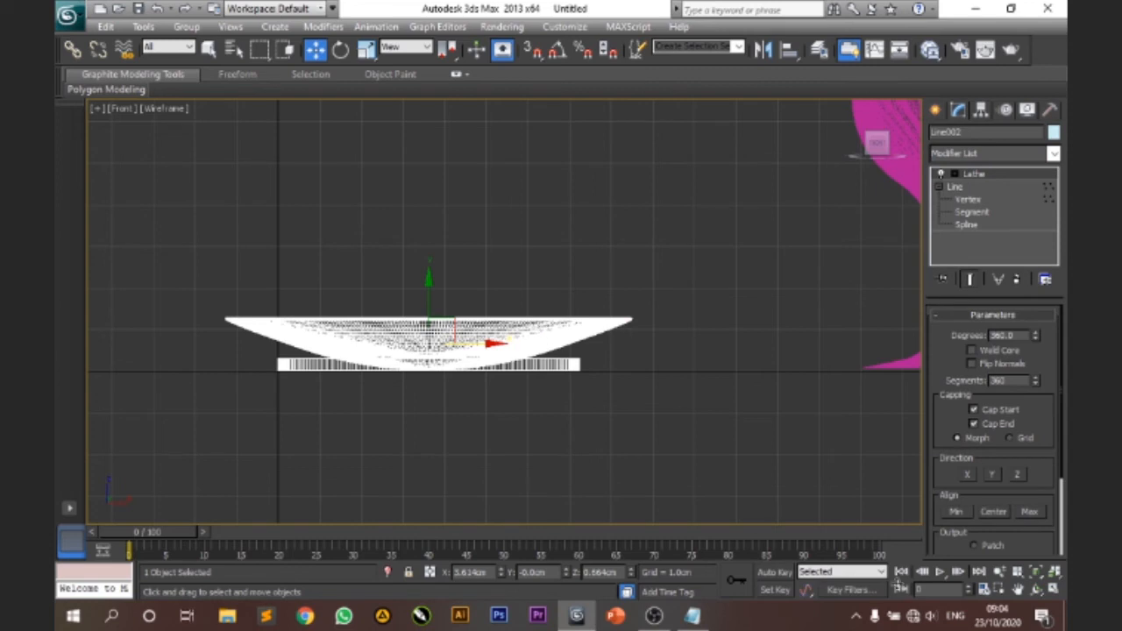
{"action": "left_click", "coordinate": [995, 475]}
Compare the Lathe's Max and Center alignments and set the alignment to Min.
{"action": "left_click", "coordinate": [1039, 515]}
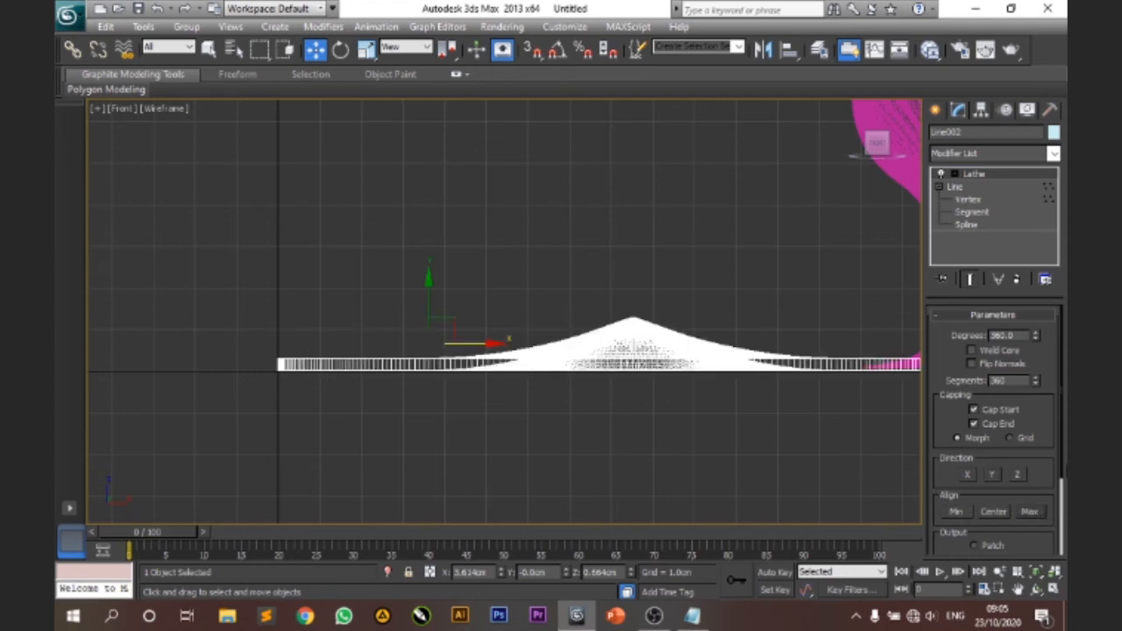
{"action": "left_click", "coordinate": [996, 514]}
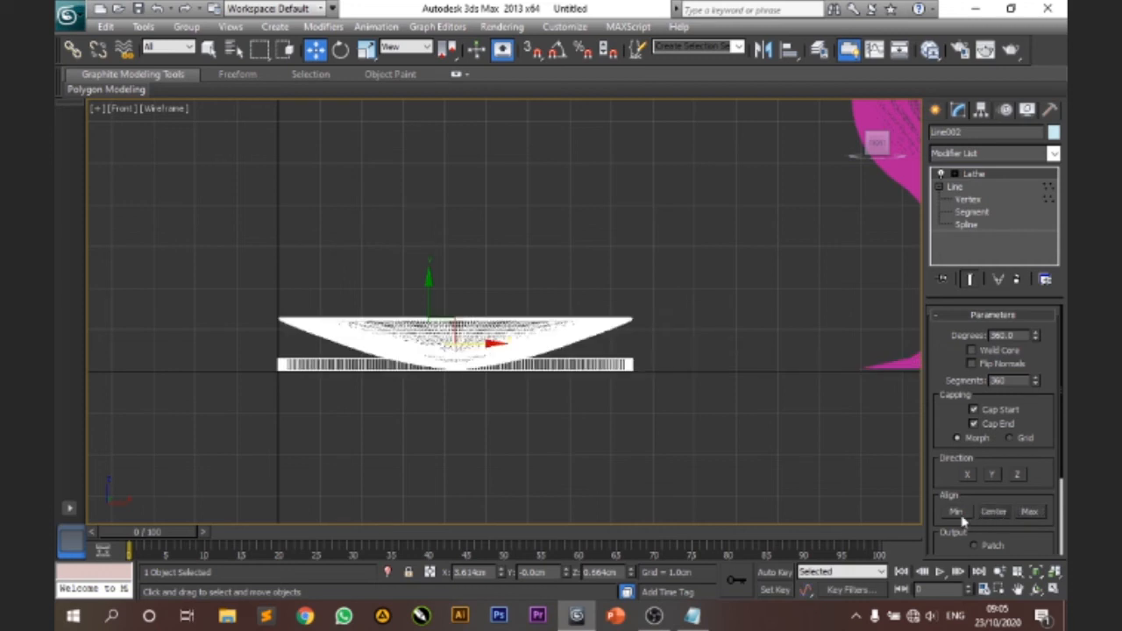
{"action": "left_click", "coordinate": [957, 512]}
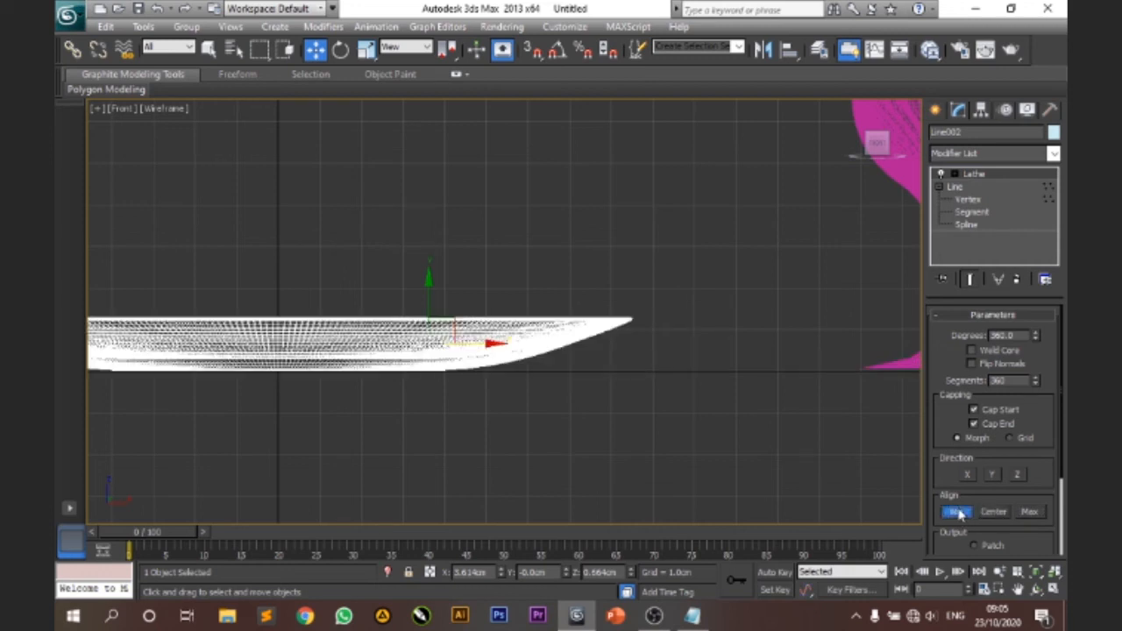
Examine the lathed plate in the Perspective view from above and from the side, including with that viewport maximized.
{"action": "left_click", "coordinate": [1056, 592]}
{"action": "middle_click_drag", "start_coordinate": [791, 486], "coordinate": [800, 481], "text": "alt"}
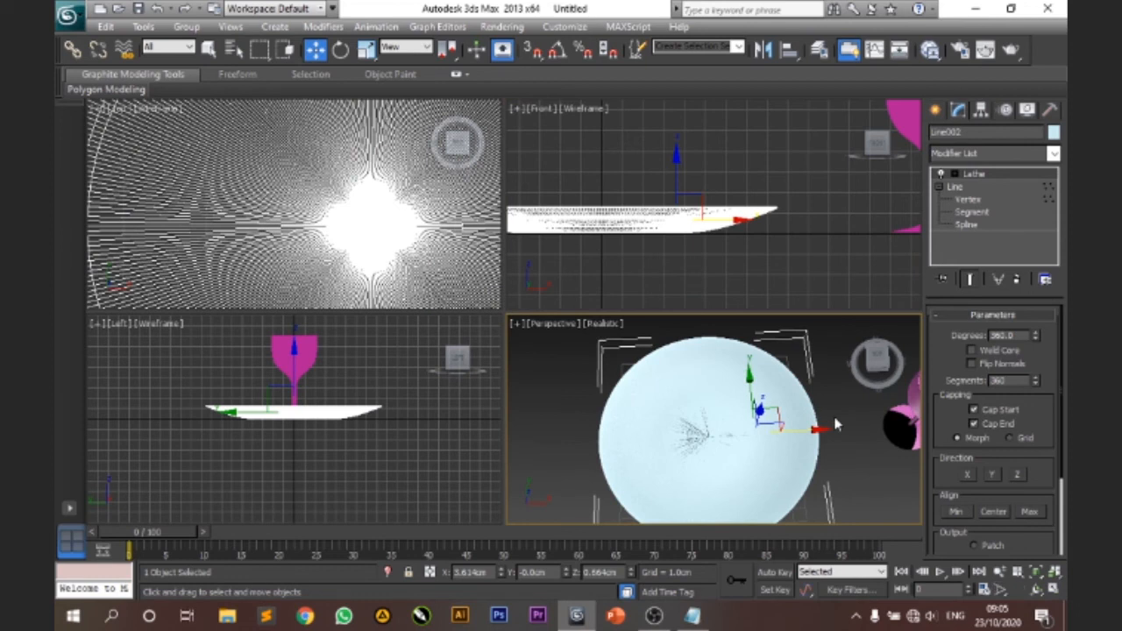
{"action": "left_click", "coordinate": [1036, 590]}
{"action": "left_click_drag", "start_coordinate": [734, 453], "coordinate": [742, 354]}
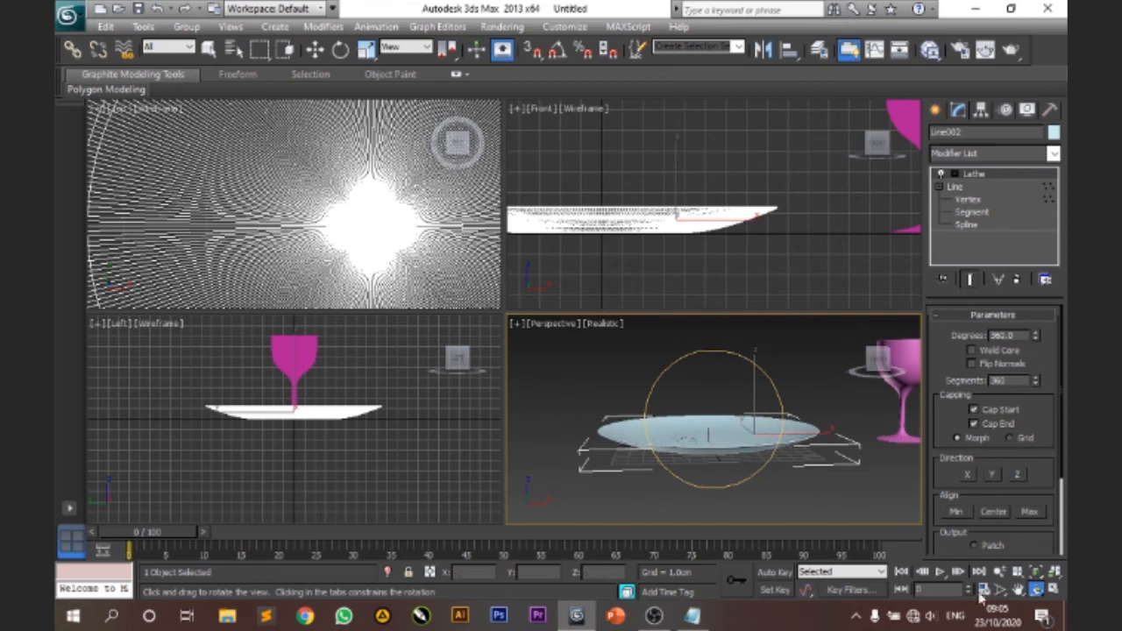
{"action": "left_click", "coordinate": [1054, 589]}
{"action": "left_click_drag", "start_coordinate": [495, 354], "coordinate": [510, 368]}
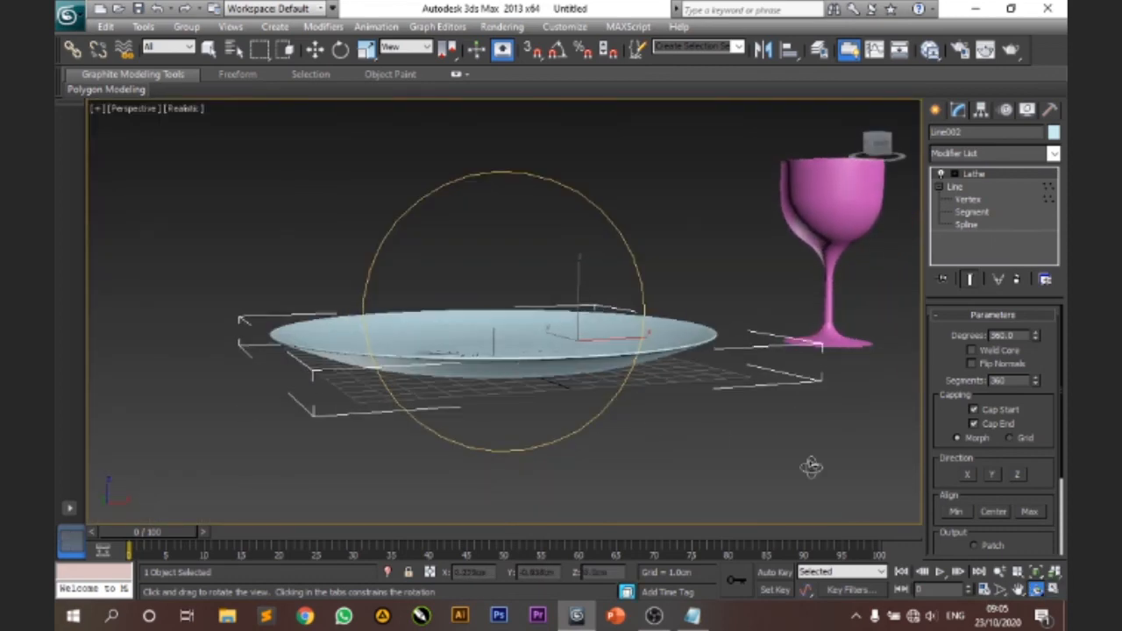
Make one independent copy of the plate about 0.6 cm straight above the original in the Front view.
{"action": "left_click", "coordinate": [1054, 590]}
{"action": "left_click_drag", "start_coordinate": [752, 318], "coordinate": [835, 366]}
{"action": "middle_click_drag", "start_coordinate": [796, 198], "coordinate": [856, 203]}
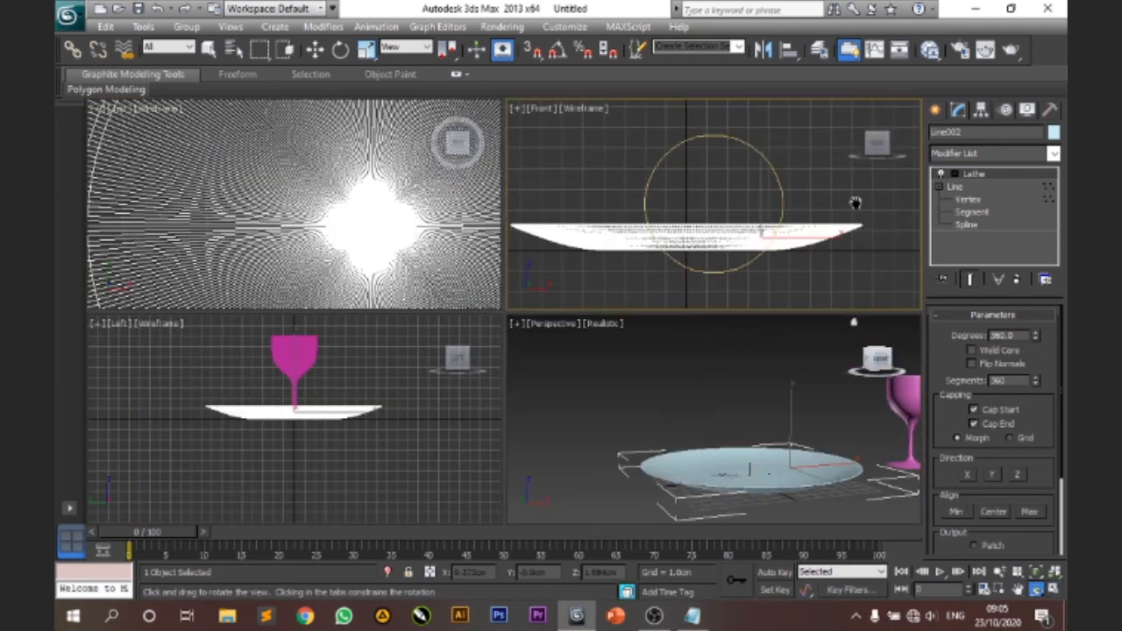
{"action": "left_click", "coordinate": [315, 50]}
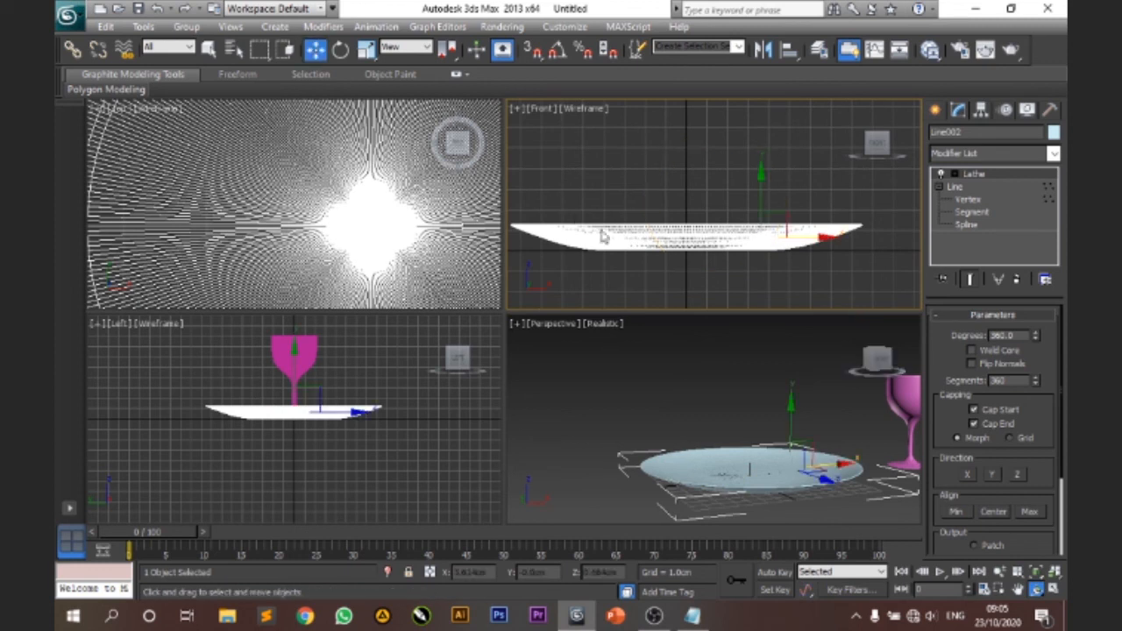
{"action": "left_click", "coordinate": [934, 110]}
{"action": "left_click_drag", "start_coordinate": [761, 178], "coordinate": [759, 168], "text": "shift"}
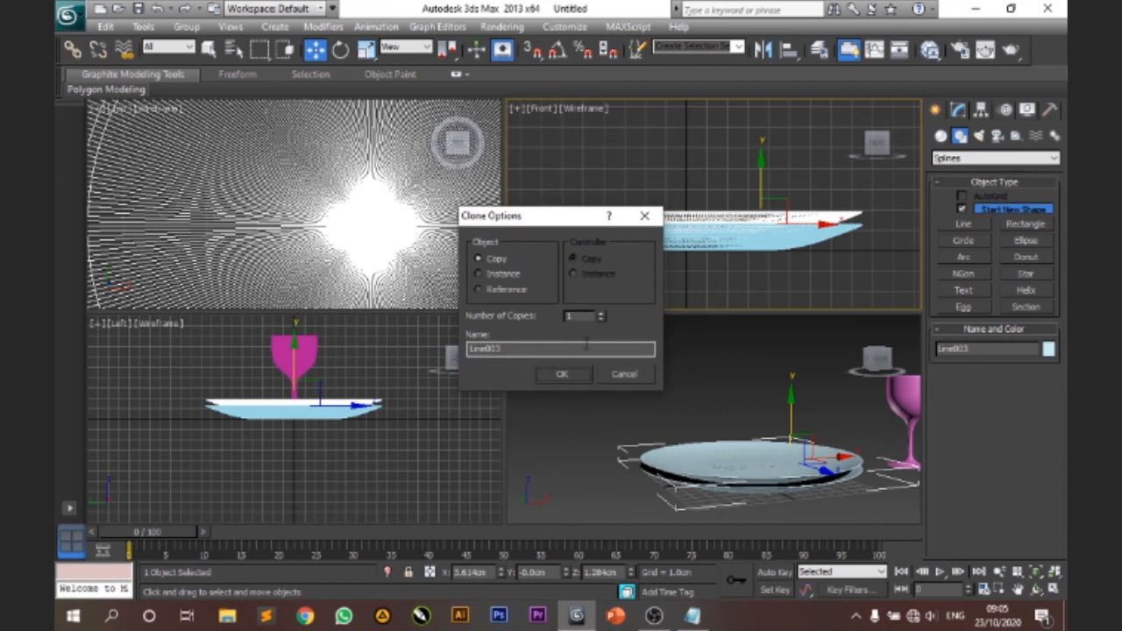
{"action": "left_click", "coordinate": [572, 379]}
Copy the two stacked plates upward, and copy the resulting four upward as independent copies to build an evenly spaced stack of eight.
{"action": "mouse_move", "coordinate": [753, 290]}
{"action": "left_mouse_down"}
{"action": "mouse_move", "coordinate": [724, 180]}
{"action": "mouse_move", "coordinate": [733, 173]}
{"action": "mouse_move", "coordinate": [687, 154]}
{"action": "mouse_move", "coordinate": [691, 140]}
{"action": "left_mouse_up"}
{"action": "left_click", "coordinate": [572, 380]}
{"action": "left_click_drag", "start_coordinate": [605, 150], "coordinate": [633, 283]}
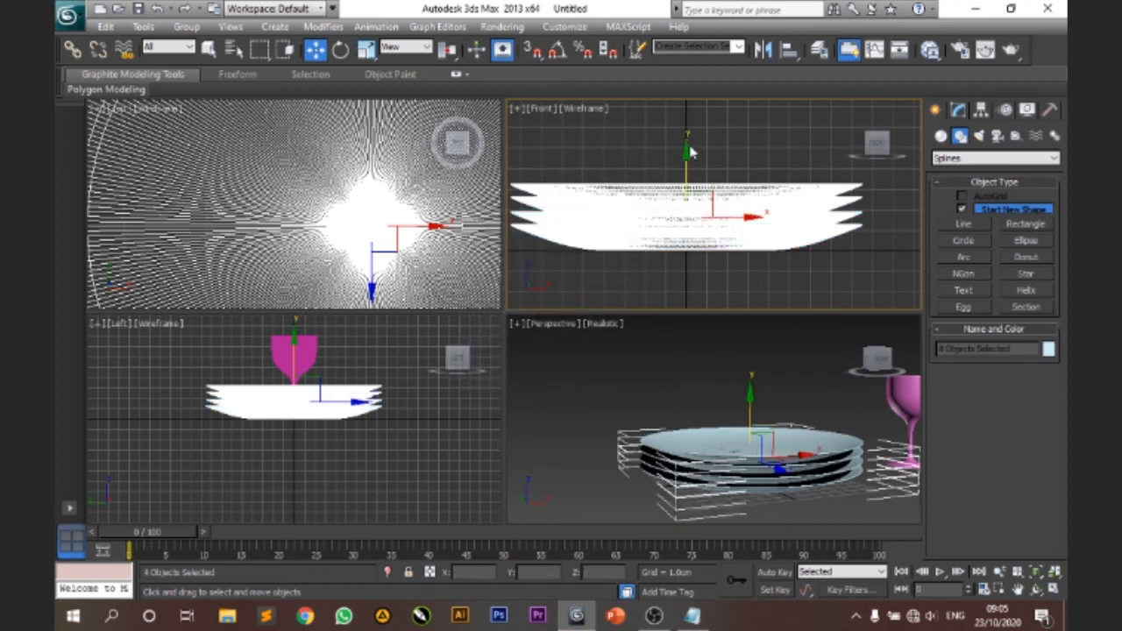
{"action": "left_click", "coordinate": [658, 148]}
{"action": "left_click_drag", "start_coordinate": [670, 150], "coordinate": [712, 279]}
{"action": "left_click_drag", "start_coordinate": [685, 153], "coordinate": [686, 99], "text": "shift"}
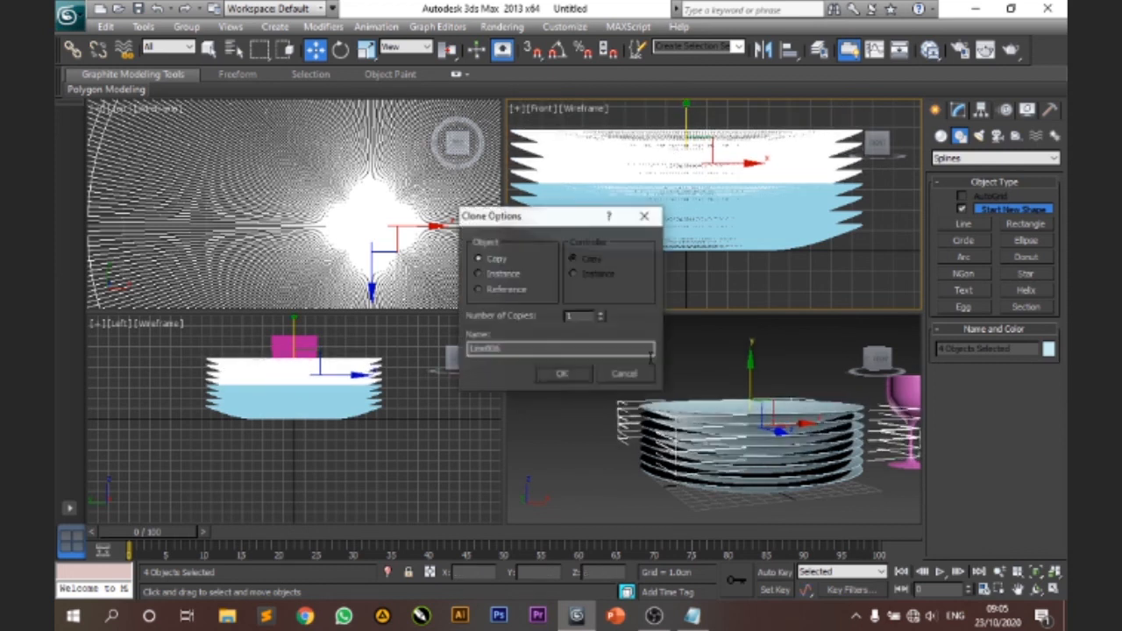
{"action": "left_click", "coordinate": [564, 374]}
Select the glass in the maximized Perspective view and open the Vertex level of its base line beneath the Lathe modifier.
{"action": "middle_click_drag", "start_coordinate": [718, 395], "coordinate": [701, 410]}
{"action": "left_click", "coordinate": [1037, 591]}
{"action": "mouse_move", "coordinate": [753, 450]}
{"action": "left_mouse_down"}
{"action": "mouse_move", "coordinate": [757, 469]}
{"action": "mouse_move", "coordinate": [757, 460]}
{"action": "left_mouse_up"}
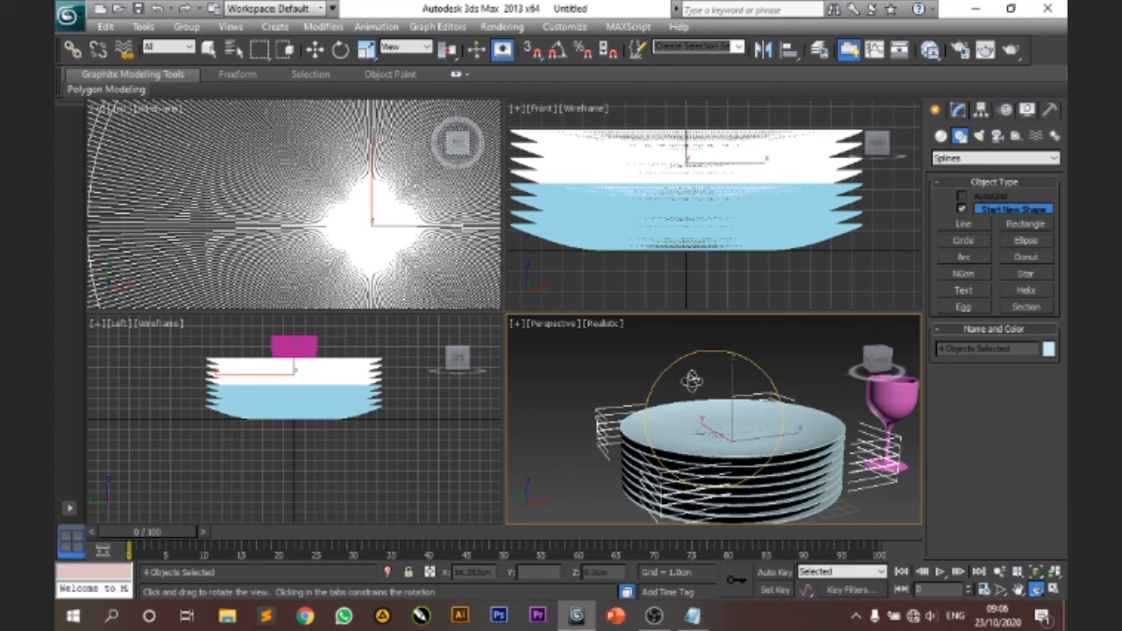
{"action": "left_click_drag", "start_coordinate": [715, 436], "coordinate": [669, 440]}
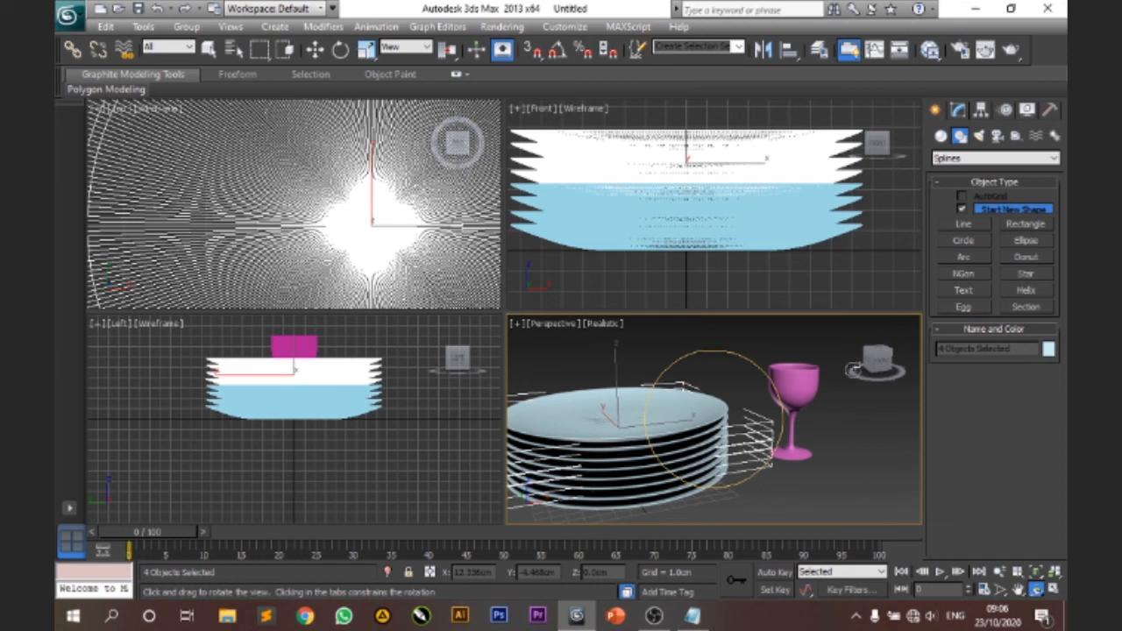
{"action": "left_click", "coordinate": [1054, 590]}
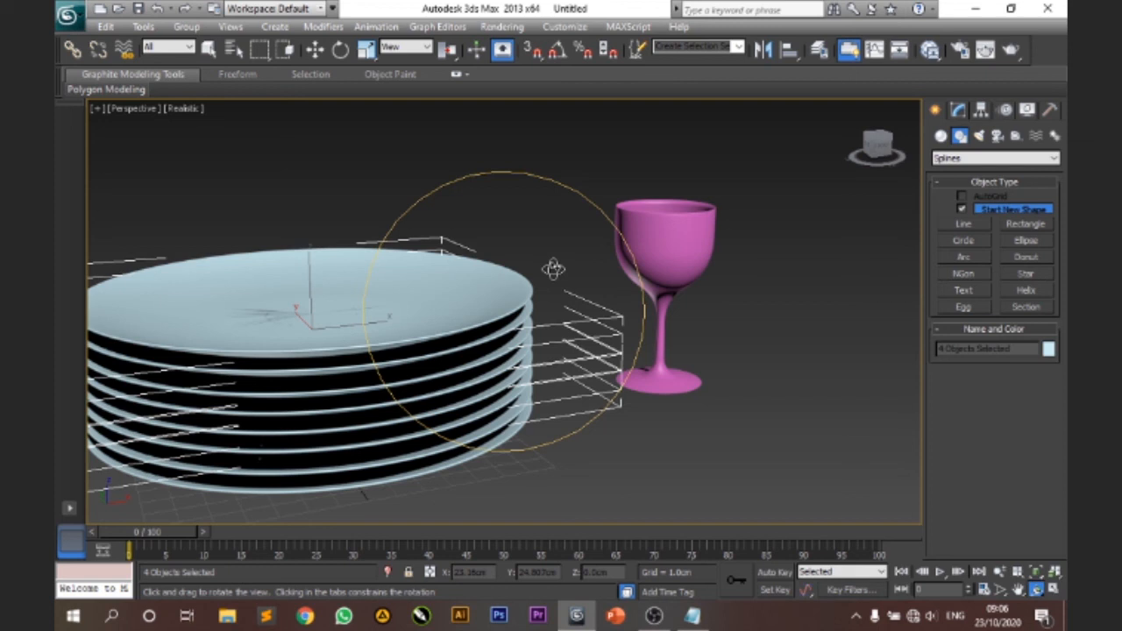
{"action": "left_click", "coordinate": [957, 110]}
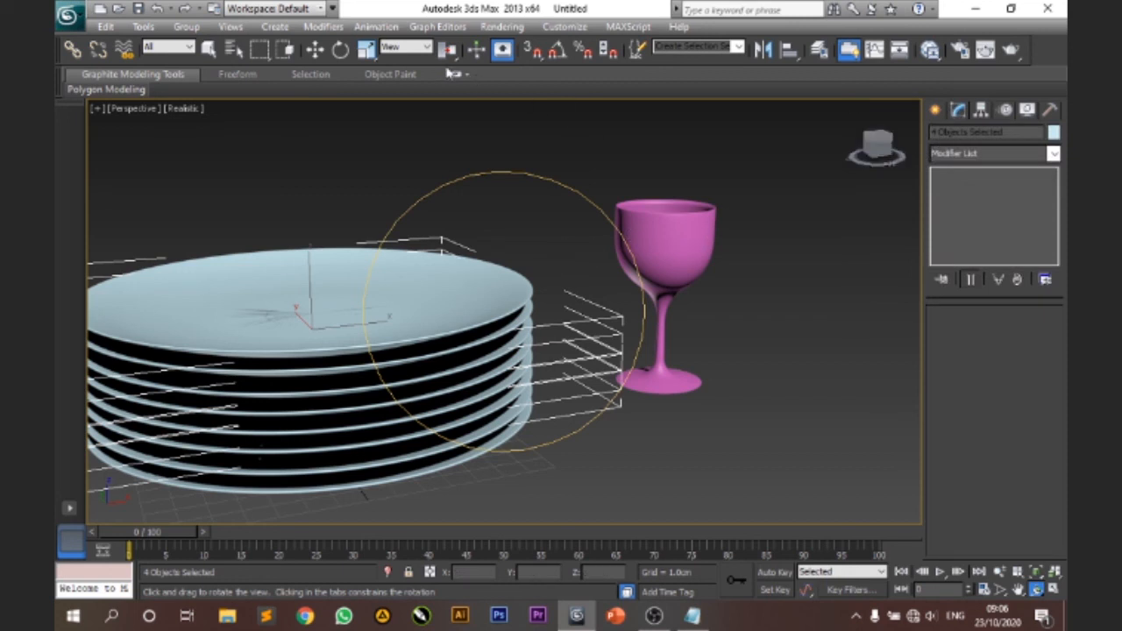
{"action": "left_click", "coordinate": [315, 49]}
{"action": "left_click", "coordinate": [684, 219]}
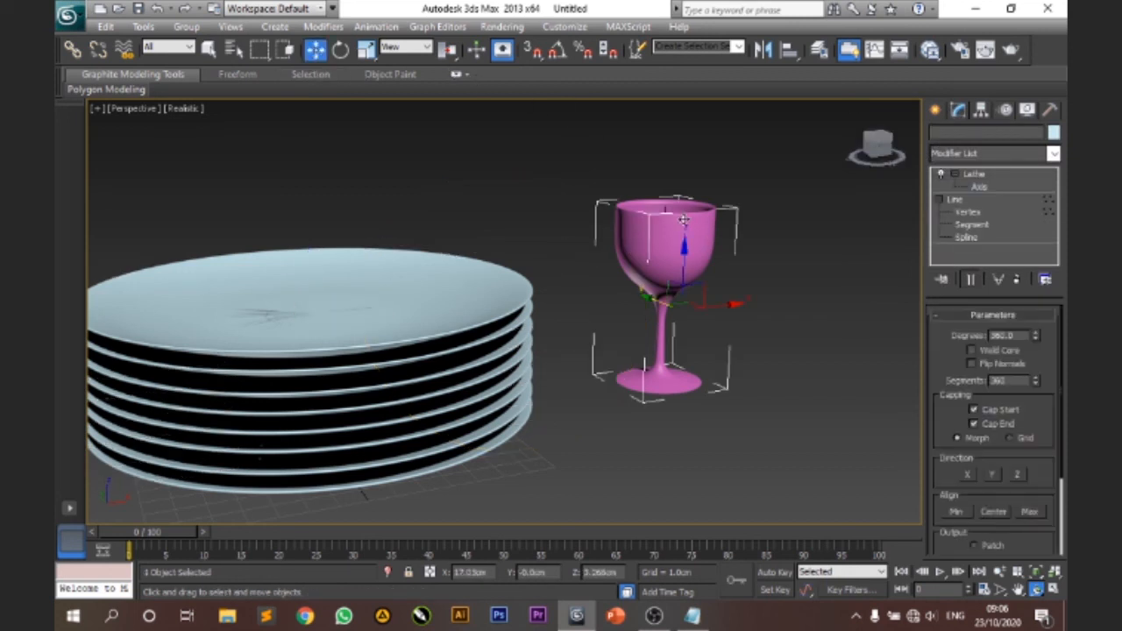
{"action": "left_click", "coordinate": [978, 213]}
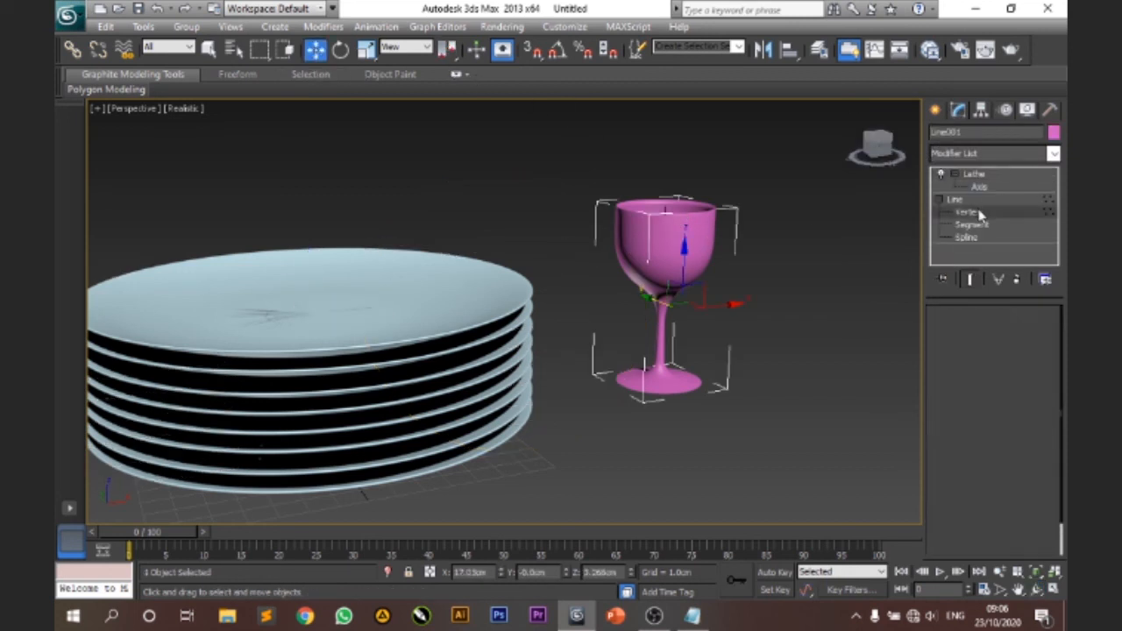